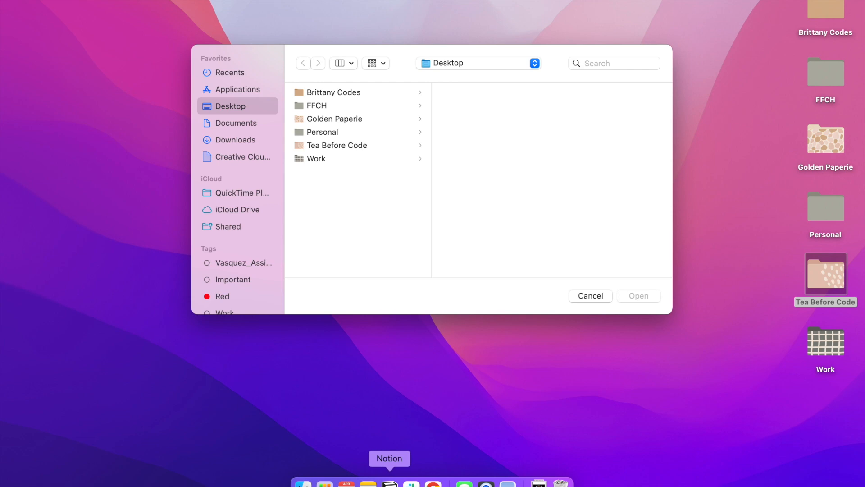
- Switch to Notion and highlight "She Follows God" in the Faith Planner page title
{"action": "left_click", "coordinate": [390, 481]}
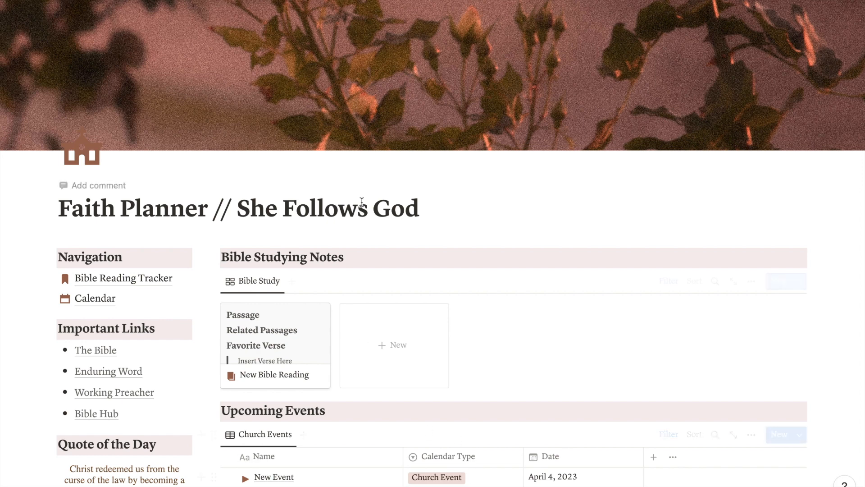
{"action": "scroll", "coordinate": [361, 198], "scroll_direction": "down", "scroll_amount": 3}
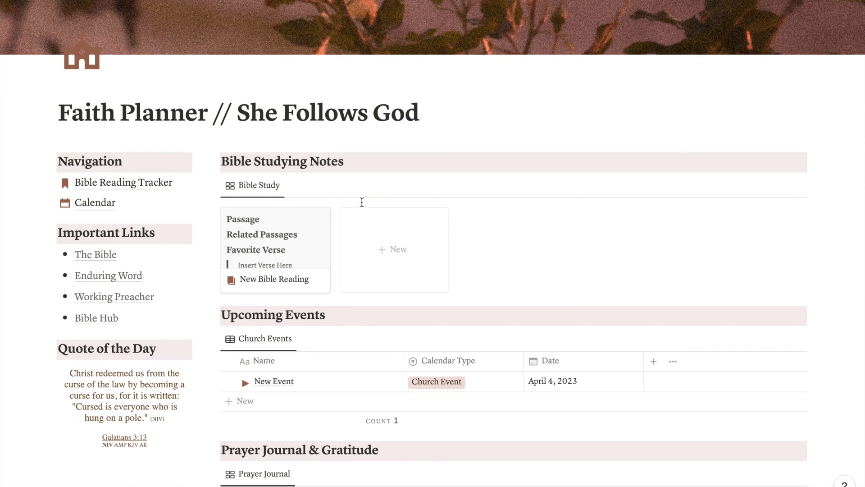
{"action": "left_click", "coordinate": [413, 110]}
{"action": "left_click_drag", "start_coordinate": [413, 109], "coordinate": [246, 120]}
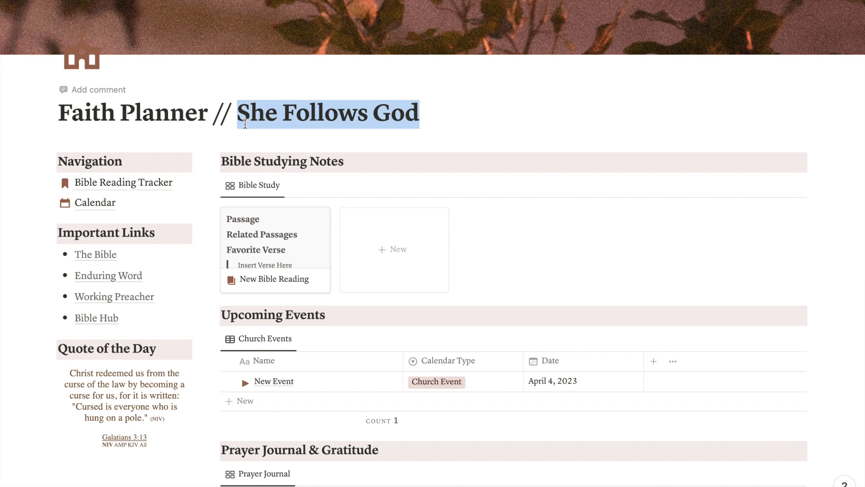
{"action": "left_click", "coordinate": [207, 115]}
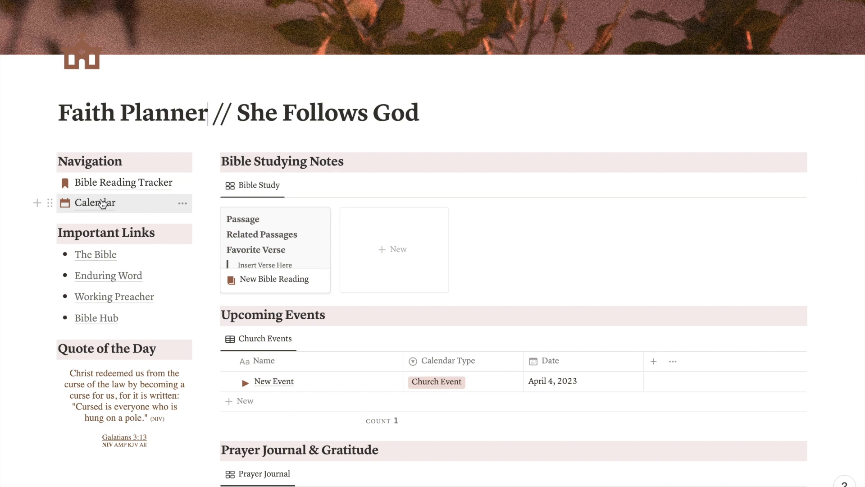
- Look through the Faith Planner page's sections, from Navigation and Bible Studying Notes down to Sermon Notes
{"action": "scroll", "coordinate": [270, 289], "scroll_direction": "down", "scroll_amount": 3}
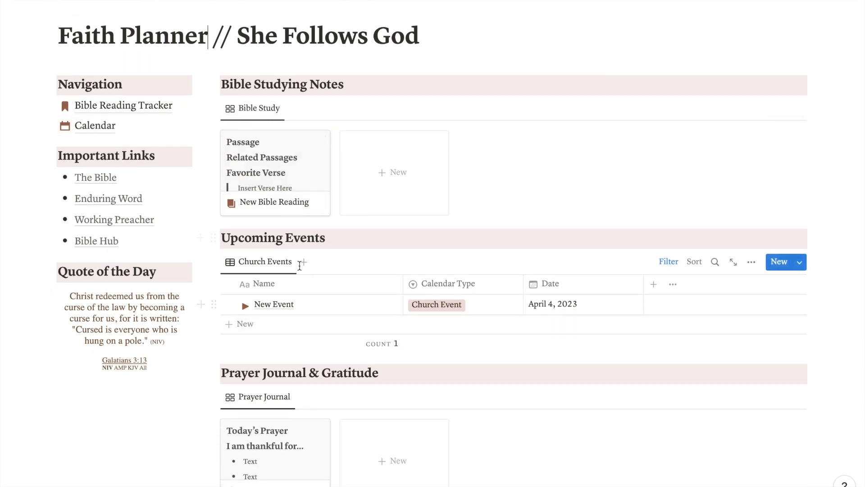
{"action": "scroll", "coordinate": [342, 298], "scroll_direction": "down", "scroll_amount": 2}
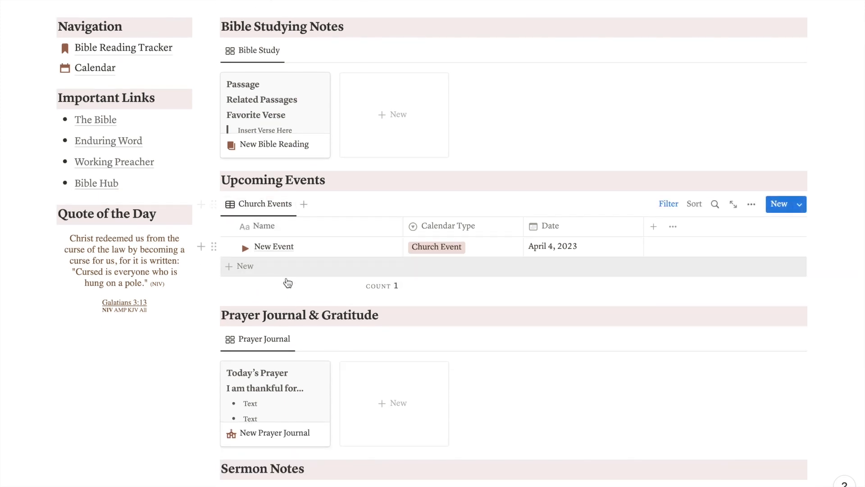
{"action": "scroll", "coordinate": [263, 244], "scroll_direction": "down", "scroll_amount": 3}
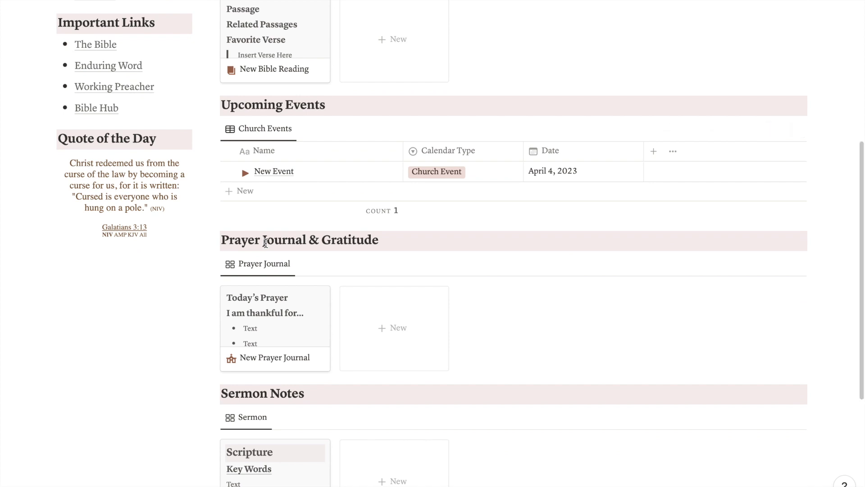
{"action": "scroll", "coordinate": [266, 243], "scroll_direction": "down", "scroll_amount": 2}
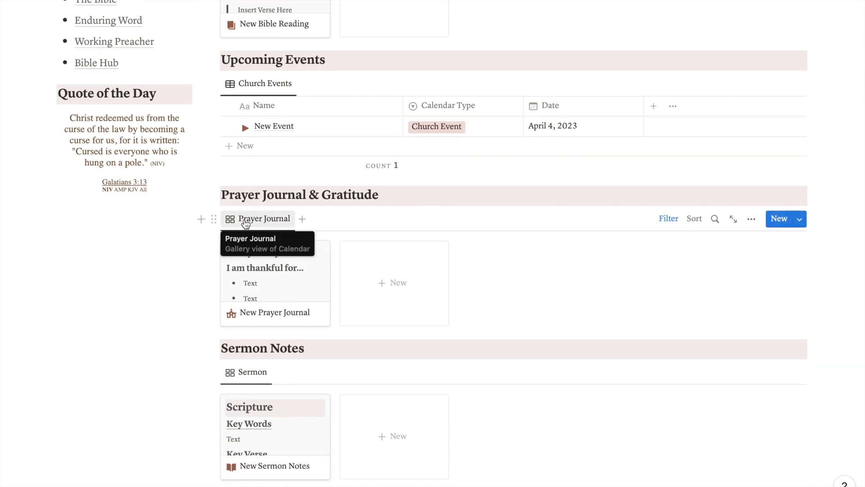
{"action": "scroll", "coordinate": [245, 224], "scroll_direction": "down", "scroll_amount": 2}
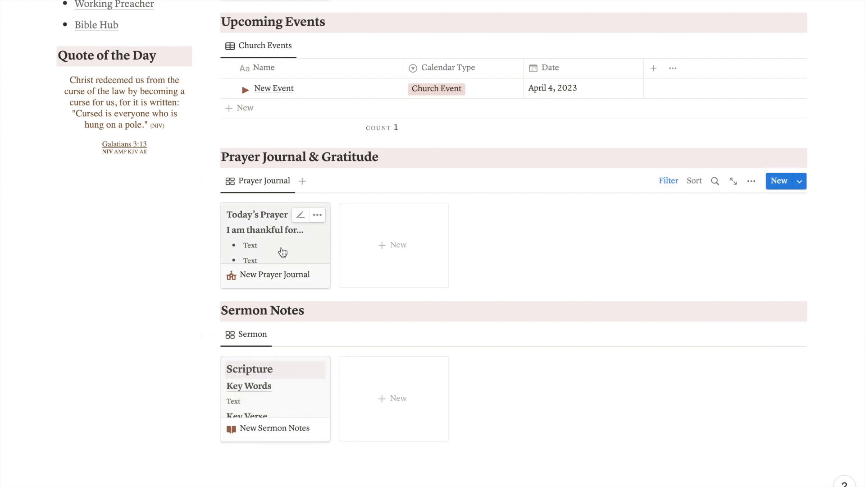
{"action": "scroll", "coordinate": [282, 252], "scroll_direction": "up", "scroll_amount": 5}
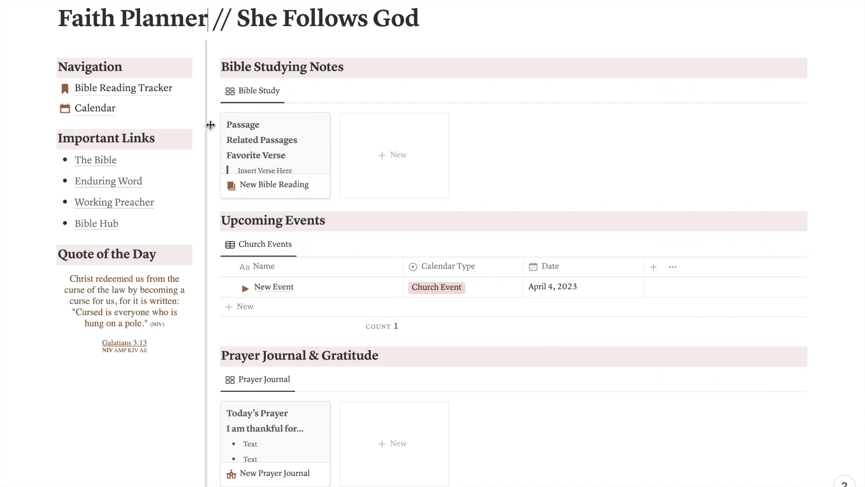
{"action": "scroll", "coordinate": [210, 126], "scroll_direction": "up", "scroll_amount": 4}
{"action": "scroll", "coordinate": [211, 125], "scroll_direction": "up", "scroll_amount": 1}
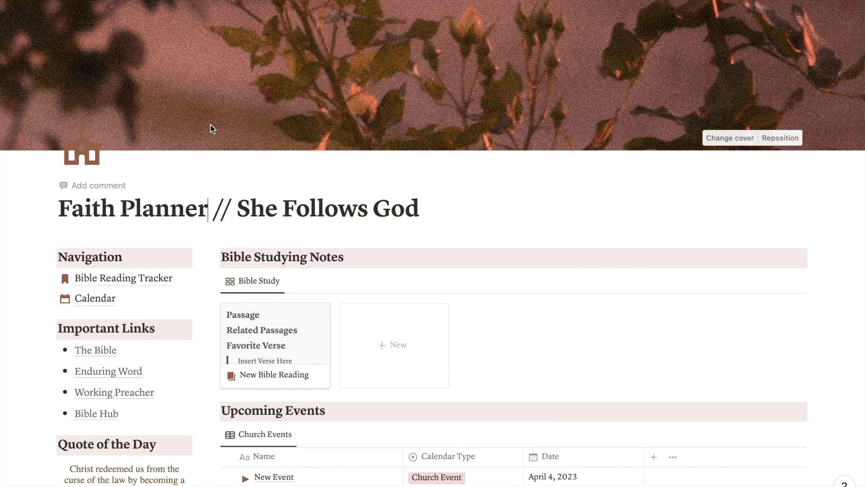
{"action": "left_click", "coordinate": [49, 258]}
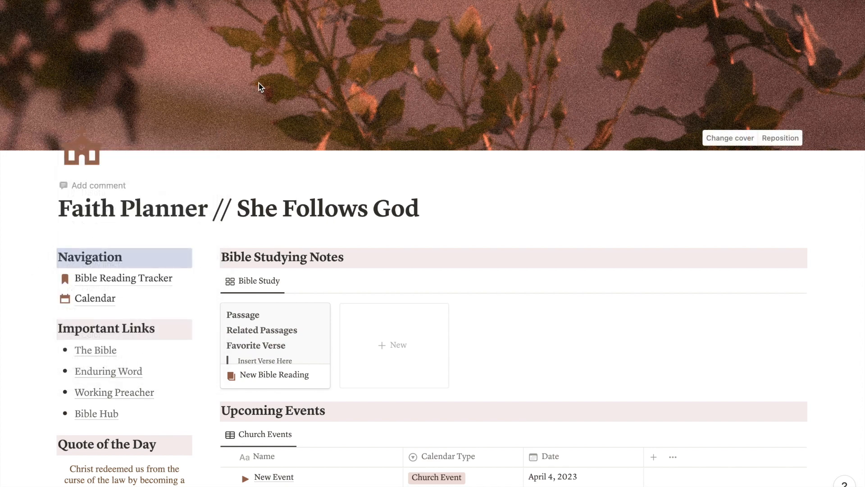
{"action": "scroll", "coordinate": [315, 187], "scroll_direction": "down", "scroll_amount": 4}
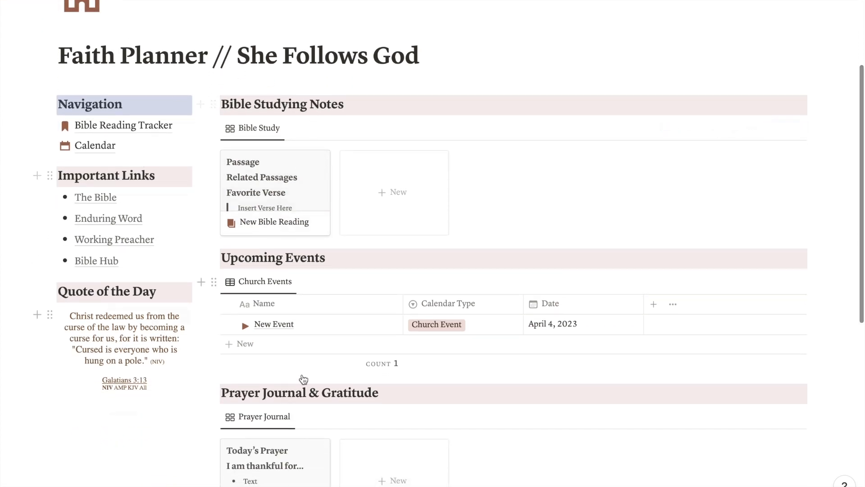
{"action": "scroll", "coordinate": [367, 131], "scroll_direction": "up", "scroll_amount": 4}
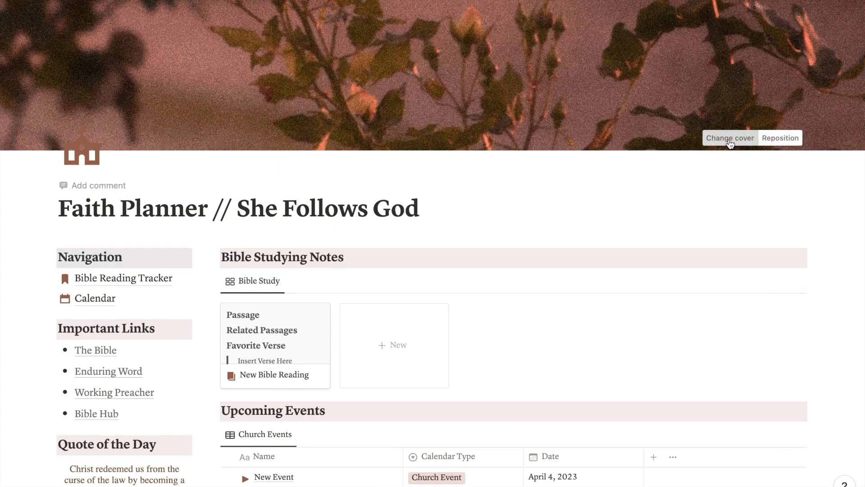
- Replace the page cover with a beige dried-grass photo from an Unsplash search for "boho"
{"action": "left_click", "coordinate": [730, 138]}
{"action": "left_click", "coordinate": [665, 160]}
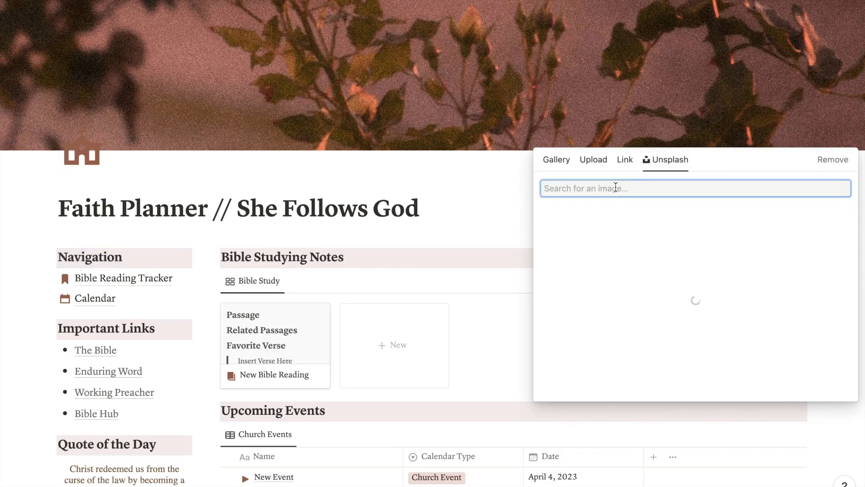
{"action": "type", "text": "clo"}
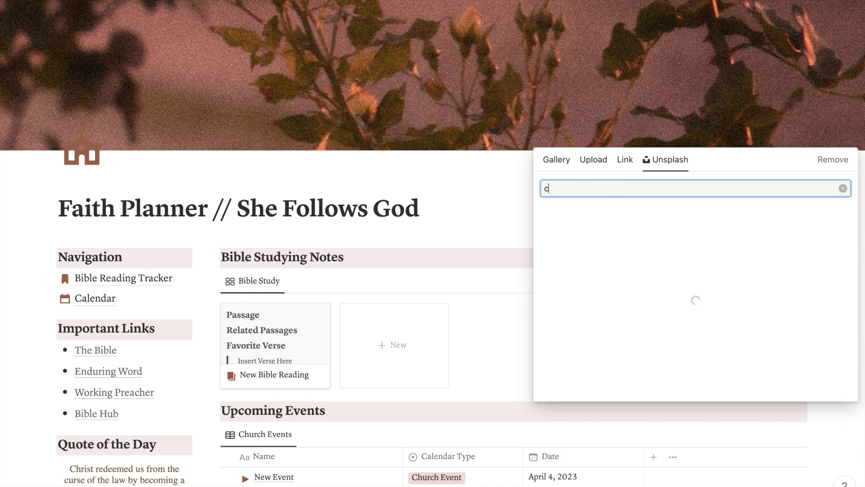
{"action": "key", "text": "BackSpace"}
{"action": "key", "text": "BackSpace"}
{"action": "key", "text": "BackSpace"}
{"action": "type", "text": "boho"}
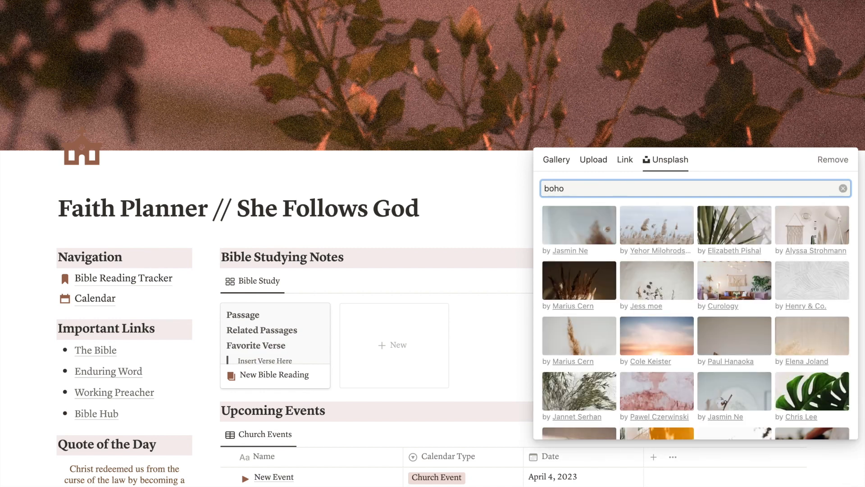
{"action": "scroll", "coordinate": [809, 295], "scroll_direction": "down", "scroll_amount": 2}
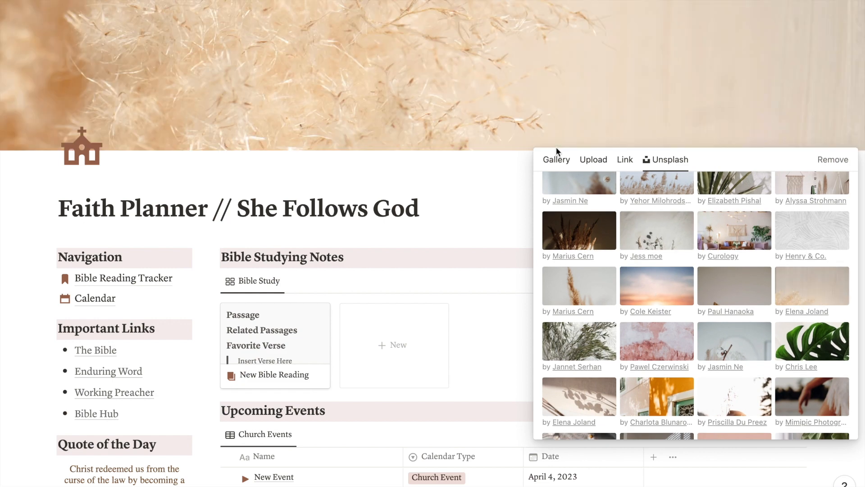
{"action": "left_click", "coordinate": [209, 247]}
- Give the Navigation and Important Links headings a yellow background
{"action": "left_click", "coordinate": [52, 258]}
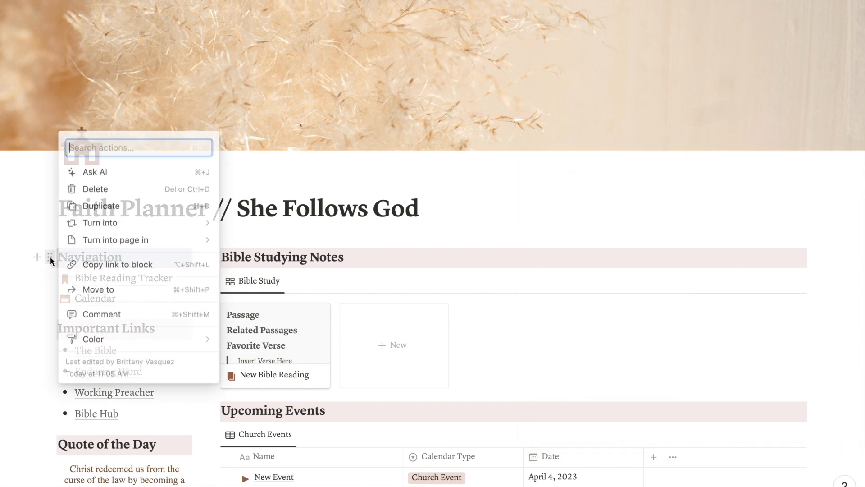
{"action": "mouse_move", "coordinate": [135, 338]}
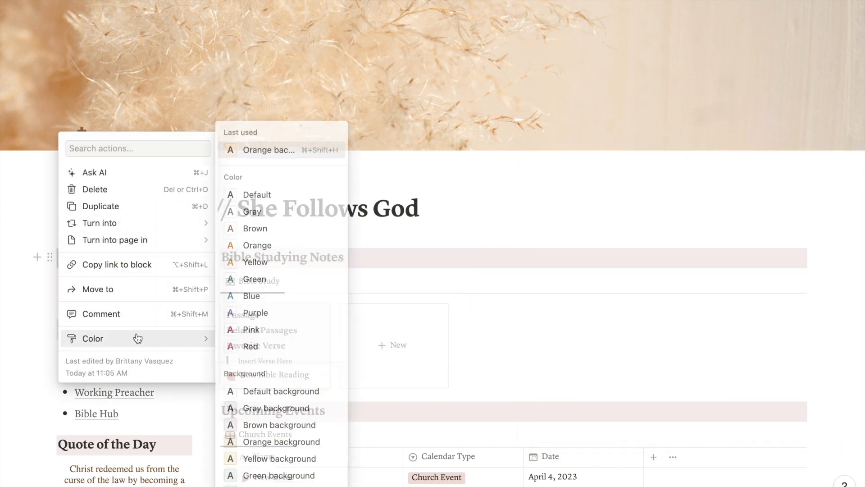
{"action": "scroll", "coordinate": [276, 382], "scroll_direction": "down", "scroll_amount": 2}
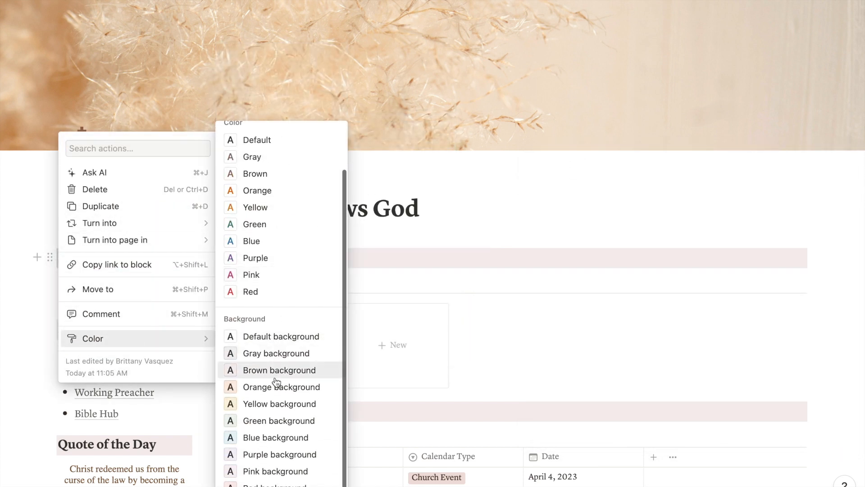
{"action": "left_click", "coordinate": [280, 404]}
{"action": "left_click", "coordinate": [50, 328]}
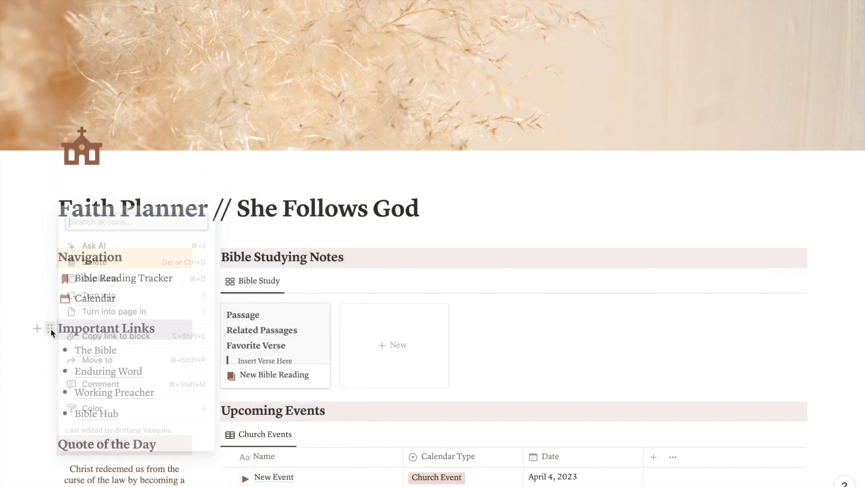
{"action": "mouse_move", "coordinate": [126, 410]}
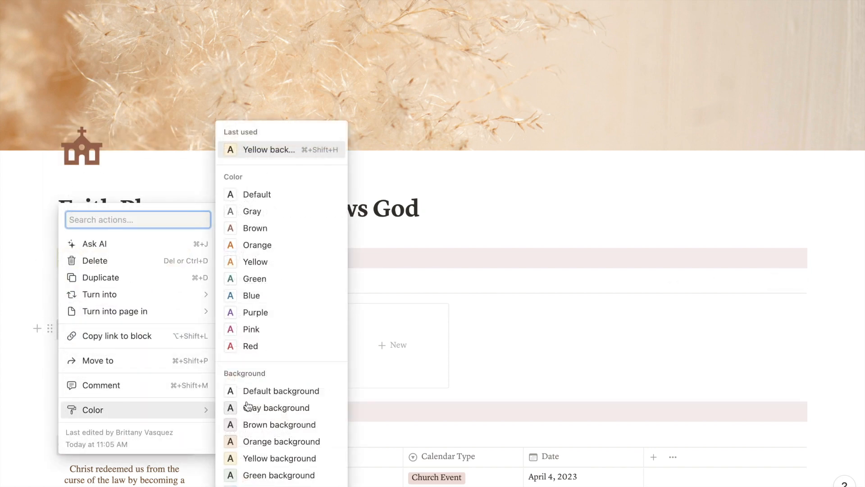
{"action": "left_click", "coordinate": [252, 458]}
- Apply a yellow background to the Quote of the Day and Bible Studying Notes headings
{"action": "scroll", "coordinate": [103, 329], "scroll_direction": "down", "scroll_amount": 2}
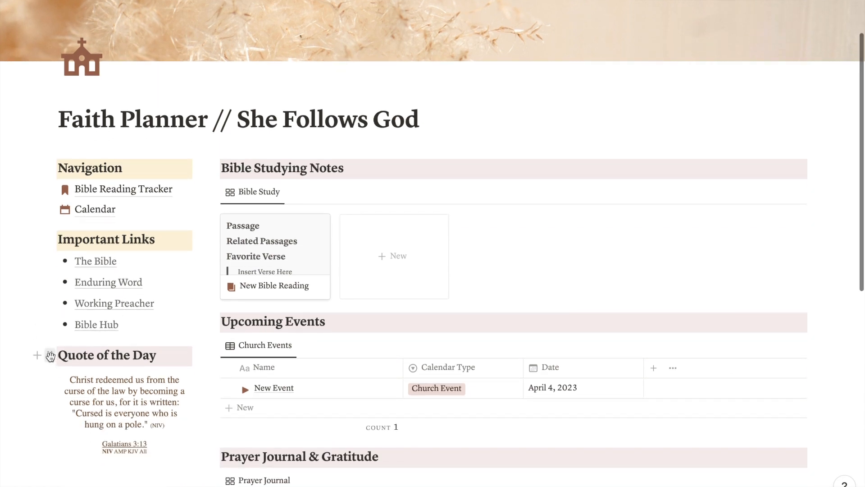
{"action": "left_click", "coordinate": [50, 355]}
{"action": "mouse_move", "coordinate": [124, 440]}
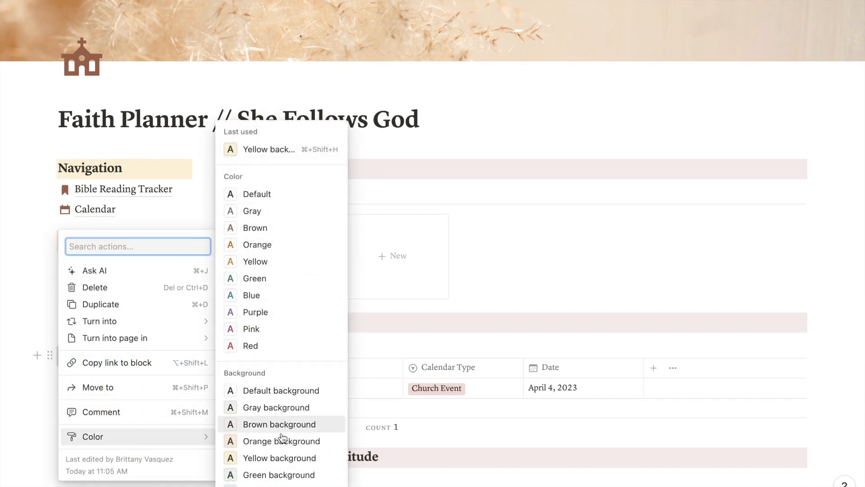
{"action": "left_click", "coordinate": [270, 458]}
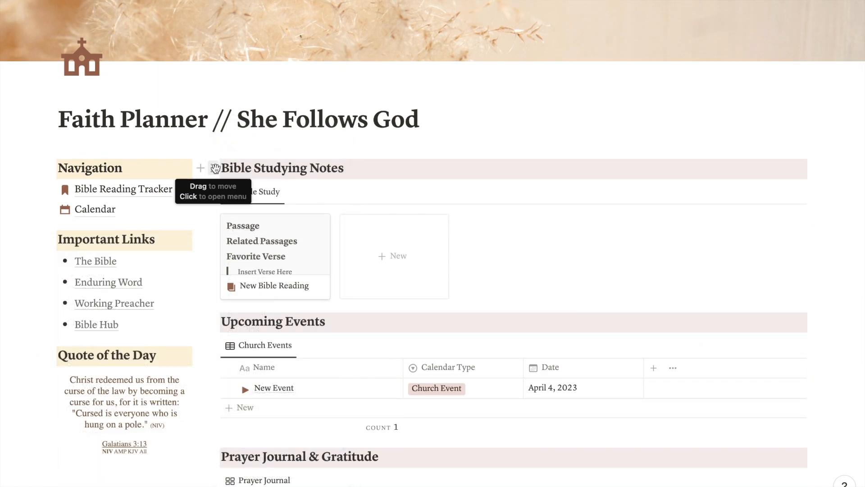
{"action": "left_click", "coordinate": [213, 168]}
{"action": "mouse_move", "coordinate": [124, 249]}
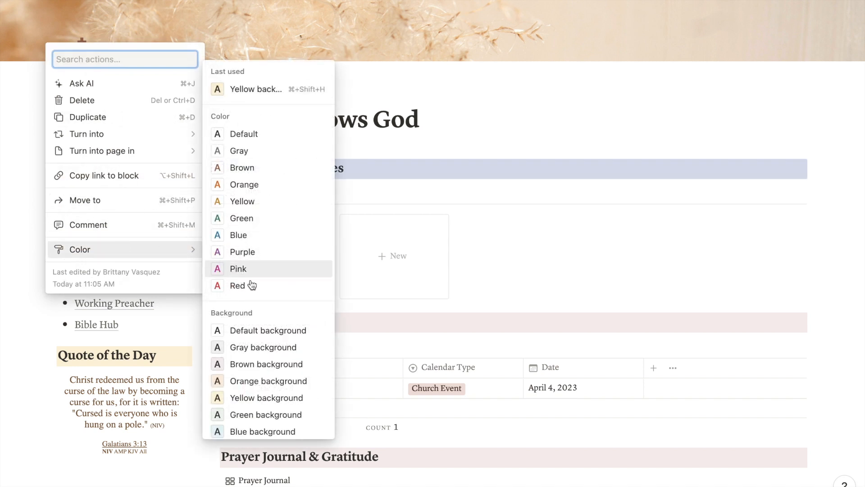
{"action": "left_click", "coordinate": [253, 397]}
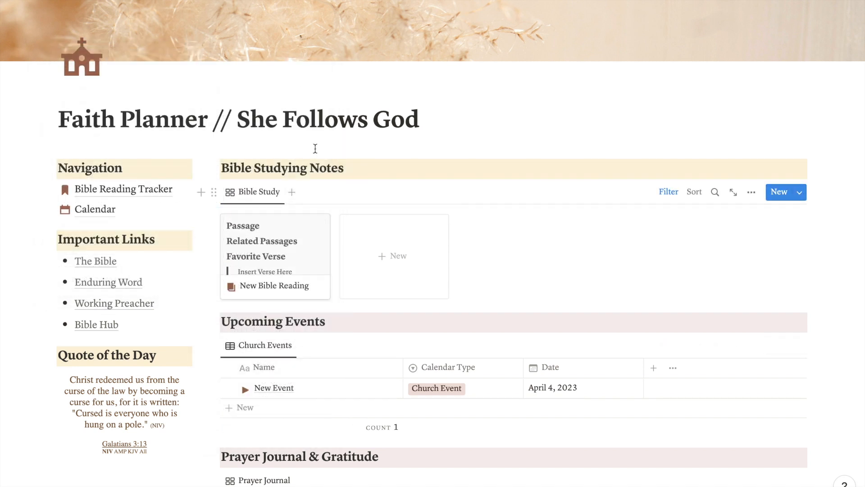
{"action": "left_click", "coordinate": [380, 168]}
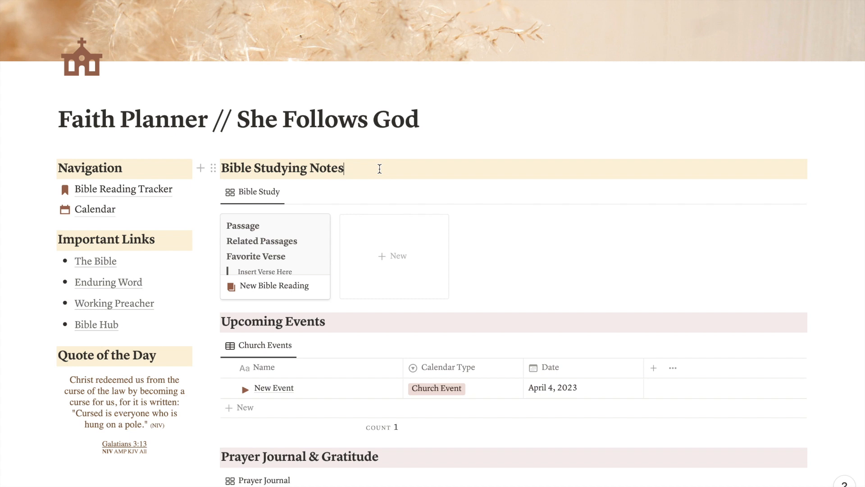
{"action": "scroll", "coordinate": [380, 168], "scroll_direction": "down", "scroll_amount": 9}
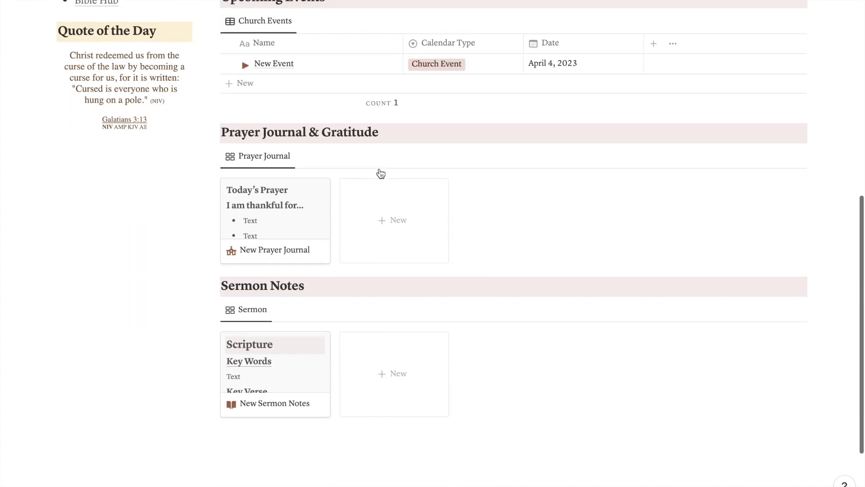
{"action": "left_click", "coordinate": [310, 347]}
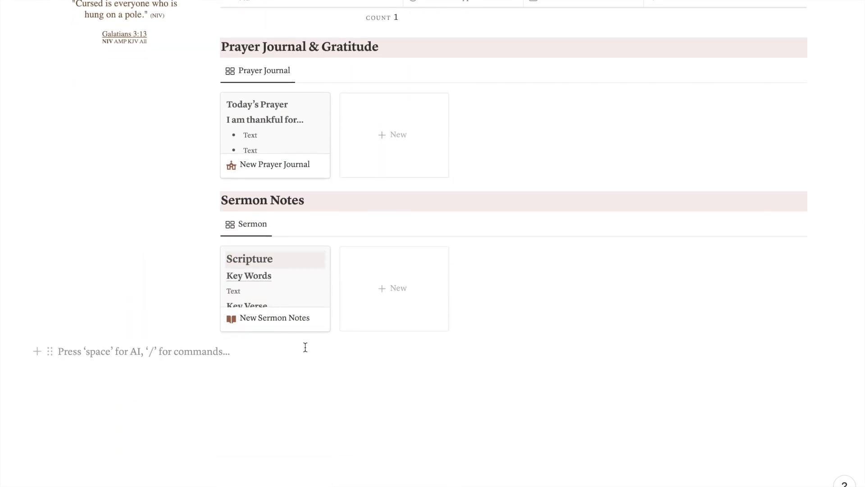
{"action": "left_click", "coordinate": [332, 338]}
{"action": "type", "text": "/"}
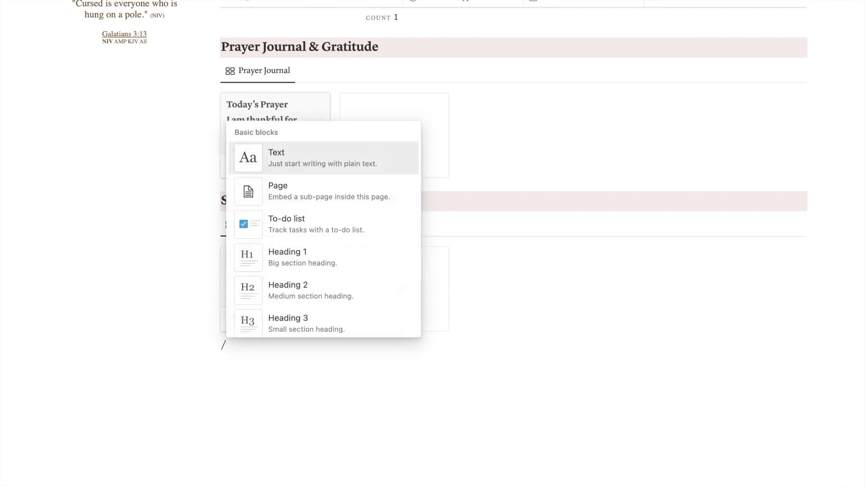
{"action": "key", "text": "BackSpace"}
- Add a Heading 3 block titled "To-Do List" beneath the Quote of the Day verse
{"action": "scroll", "coordinate": [137, 257], "scroll_direction": "up", "scroll_amount": 7}
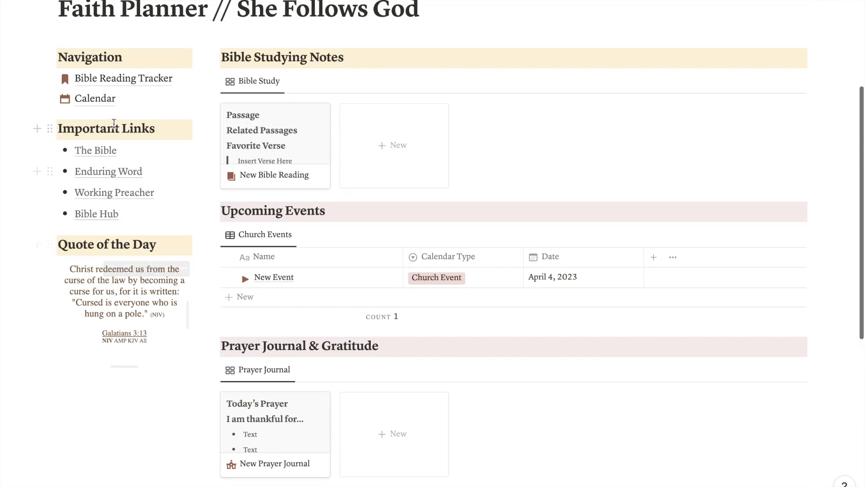
{"action": "left_click", "coordinate": [110, 369]}
{"action": "left_click", "coordinate": [106, 384]}
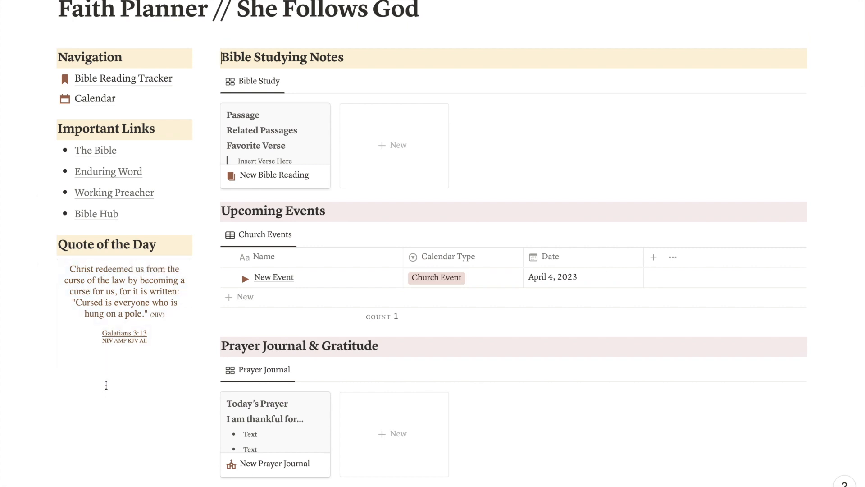
{"action": "left_click", "coordinate": [103, 376]}
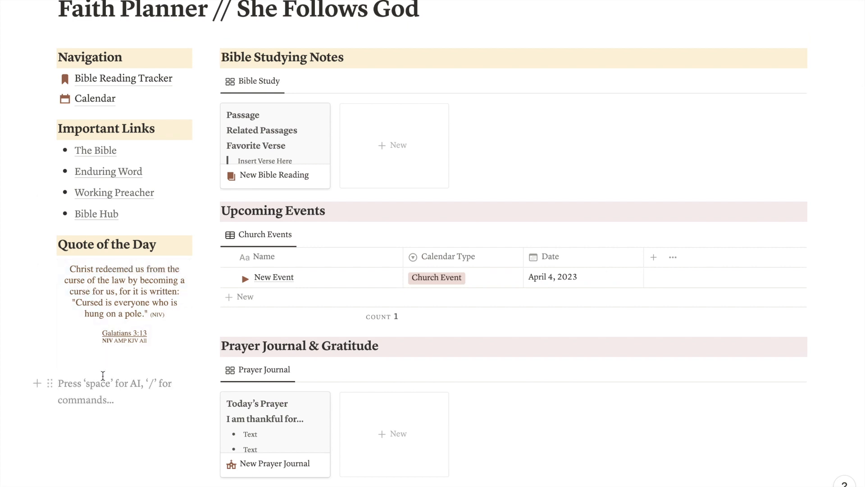
{"action": "type", "text": "/h3"}
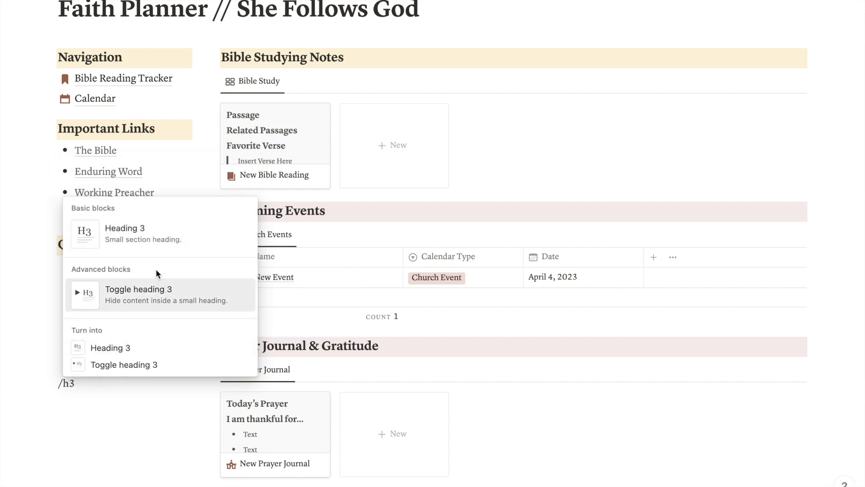
{"action": "left_click", "coordinate": [151, 246]}
{"action": "type", "text": "To-Do List"}
- Add four to-do checkboxes under the To-Do List heading, each labelled "Item"
{"action": "key", "text": "Return"}
{"action": "type", "text": "/ch"}
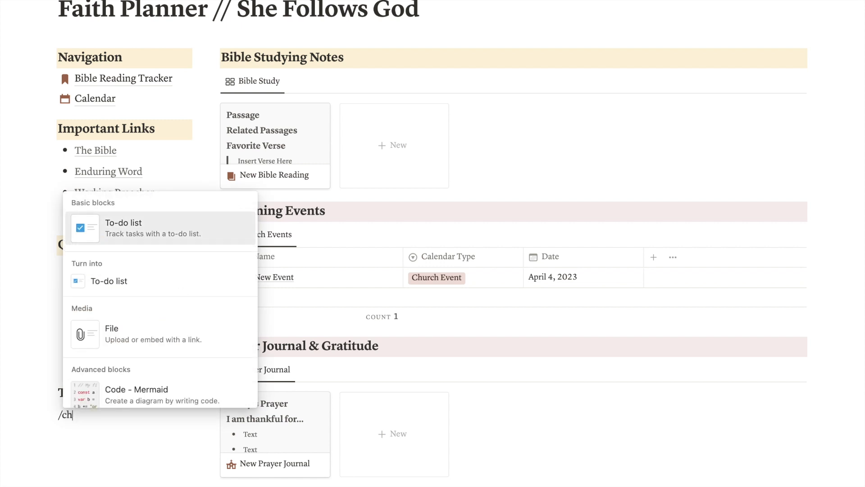
{"action": "left_click", "coordinate": [123, 224]}
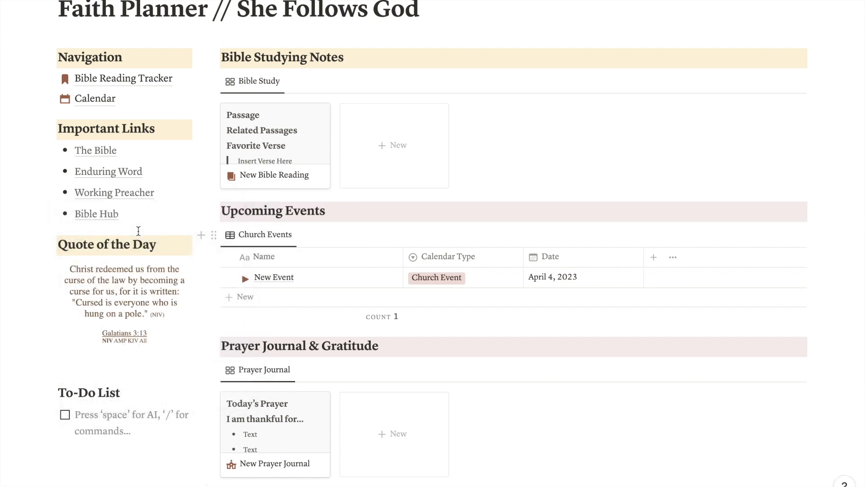
{"action": "type", "text": "I"}
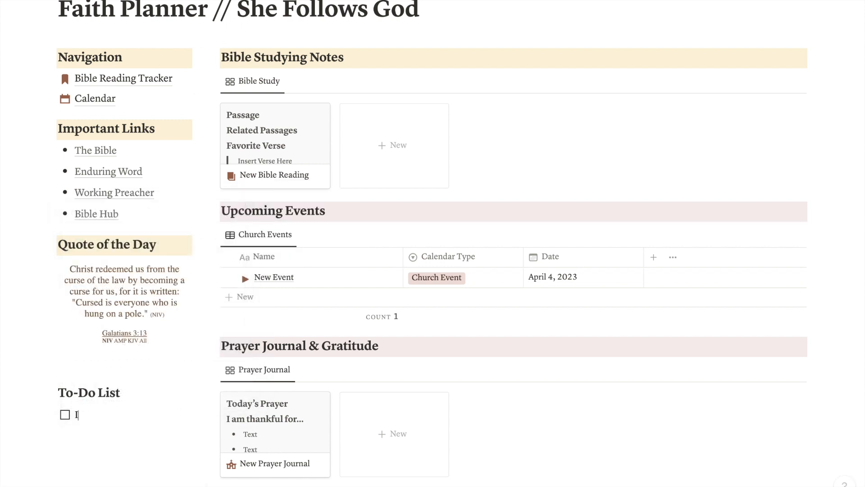
{"action": "type", "text": "tem"}
{"action": "key", "text": "Return"}
{"action": "type", "text": "I"}
{"action": "key", "text": "Return"}
{"action": "type", "text": "It"}
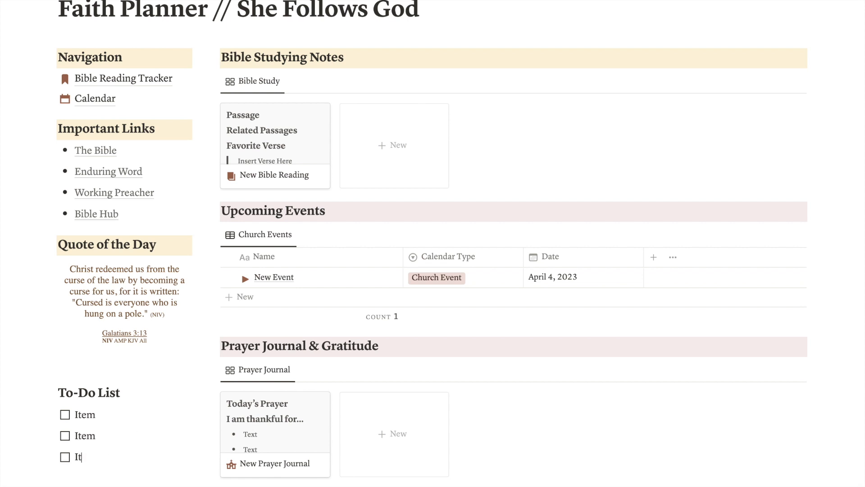
{"action": "type", "text": "em"}
{"action": "key", "text": "Return"}
{"action": "type", "text": "Item"}
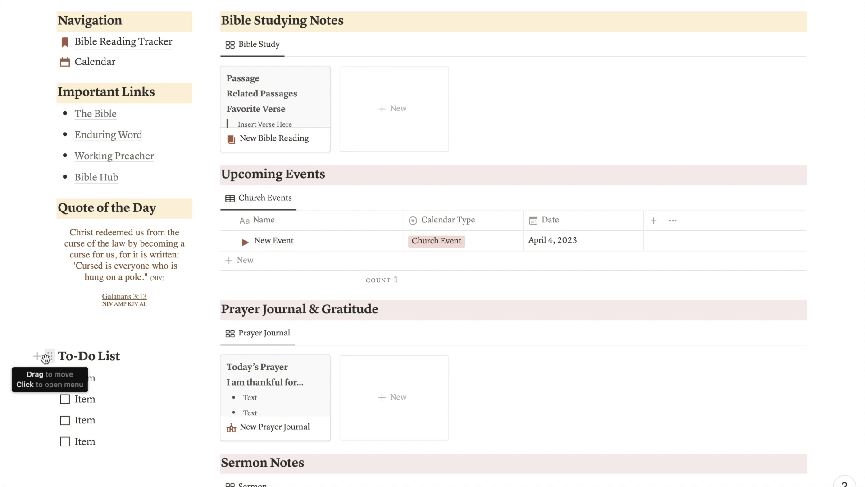
- Give the To-Do List heading a yellow background
{"action": "left_click", "coordinate": [49, 356]}
{"action": "mouse_move", "coordinate": [113, 438]}
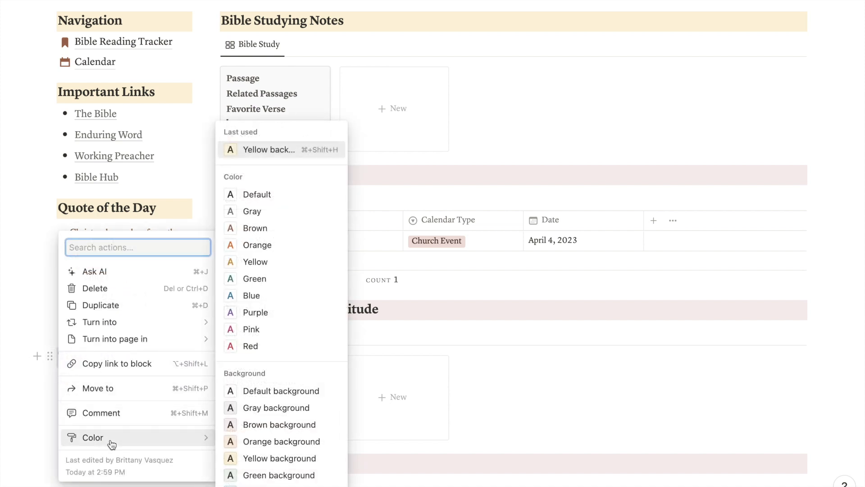
{"action": "left_click", "coordinate": [250, 458]}
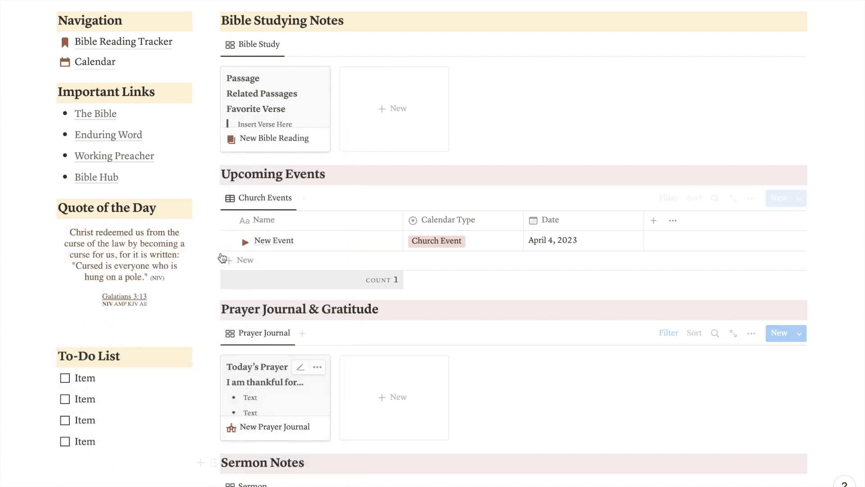
- Apply a yellow background to the Upcoming Events and Prayer Journal & Gratitude headings
{"action": "scroll", "coordinate": [222, 257], "scroll_direction": "up", "scroll_amount": 5}
{"action": "scroll", "coordinate": [222, 257], "scroll_direction": "down", "scroll_amount": 4}
{"action": "left_click", "coordinate": [213, 253]}
{"action": "mouse_move", "coordinate": [194, 334]}
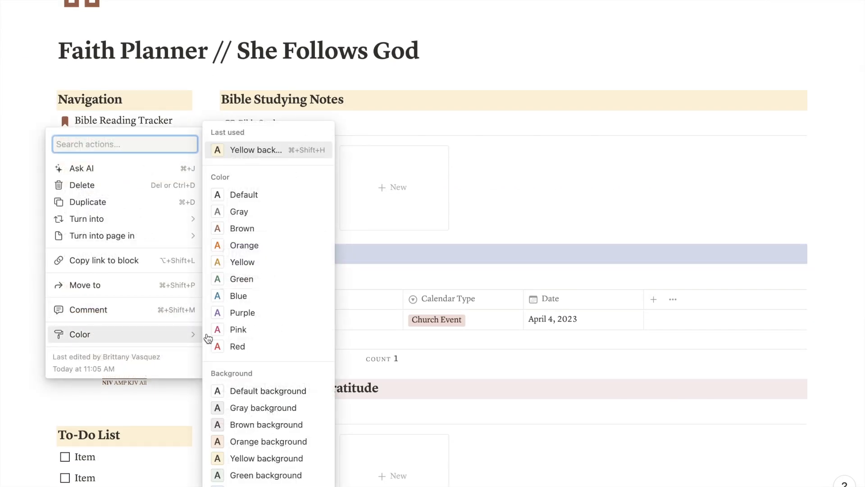
{"action": "scroll", "coordinate": [270, 387], "scroll_direction": "down", "scroll_amount": 2}
{"action": "left_click", "coordinate": [277, 431]}
{"action": "scroll", "coordinate": [214, 229], "scroll_direction": "down", "scroll_amount": 4}
{"action": "left_click", "coordinate": [213, 229]}
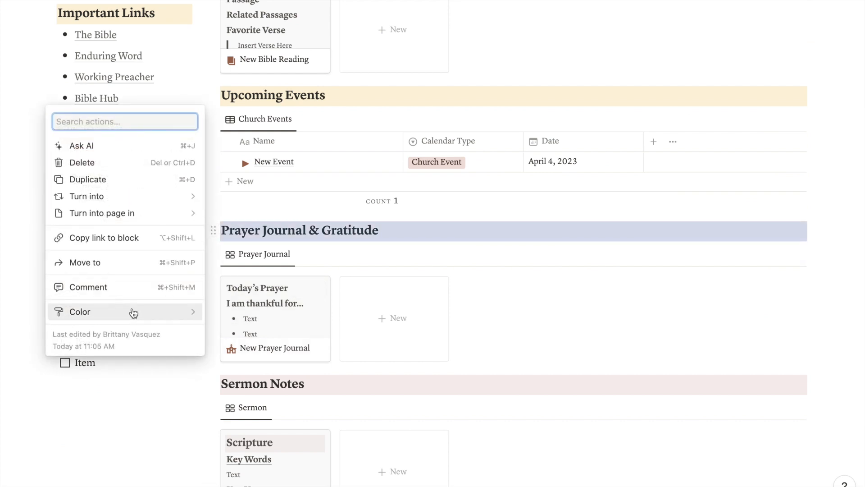
{"action": "mouse_move", "coordinate": [131, 311]}
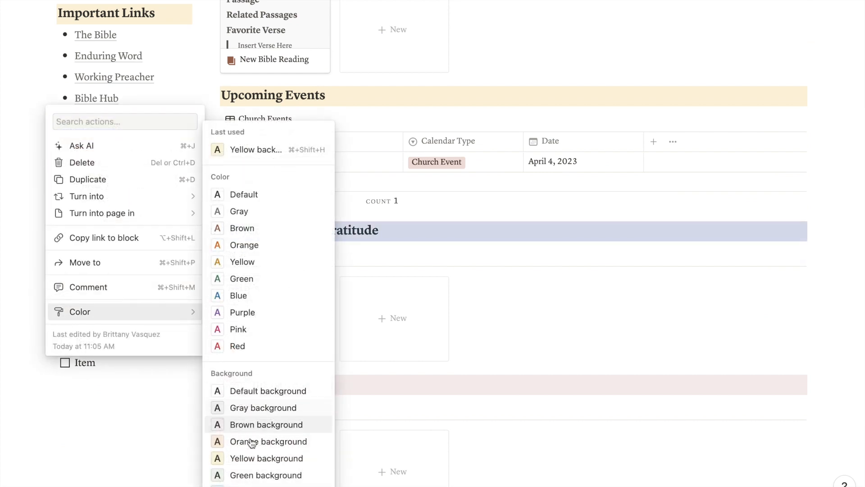
{"action": "left_click", "coordinate": [247, 458]}
- Change the Sermon Notes heading's background to yellow
{"action": "scroll", "coordinate": [238, 339], "scroll_direction": "down", "scroll_amount": 2}
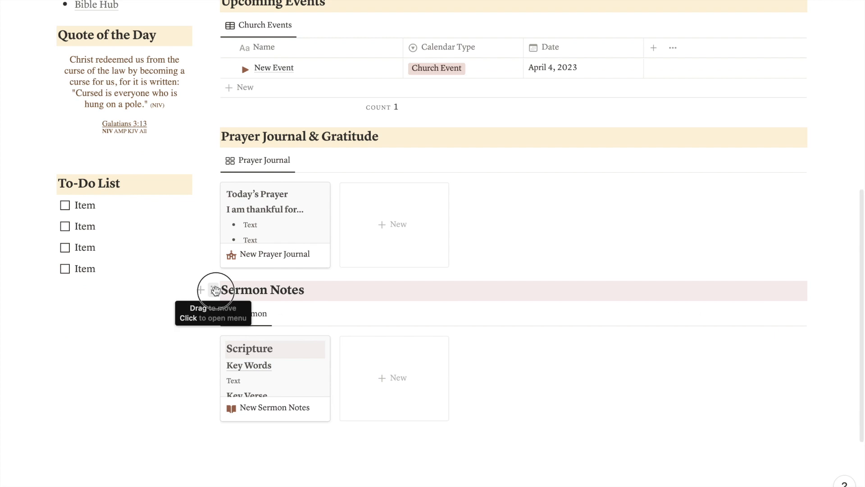
{"action": "left_click", "coordinate": [213, 290]}
{"action": "mouse_move", "coordinate": [170, 371]}
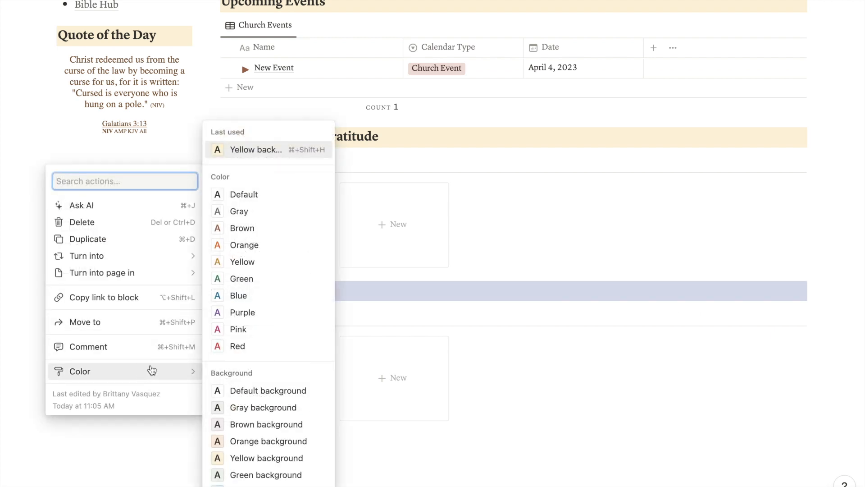
{"action": "left_click", "coordinate": [250, 456]}
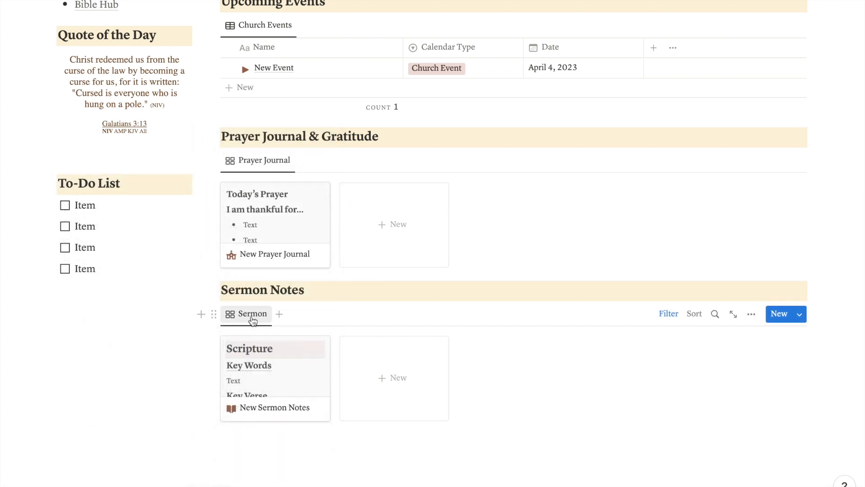
- Open the Bible Reading Tracker page and look through its Old Testament and New Testament checklists
{"action": "scroll", "coordinate": [253, 321], "scroll_direction": "up", "scroll_amount": 10}
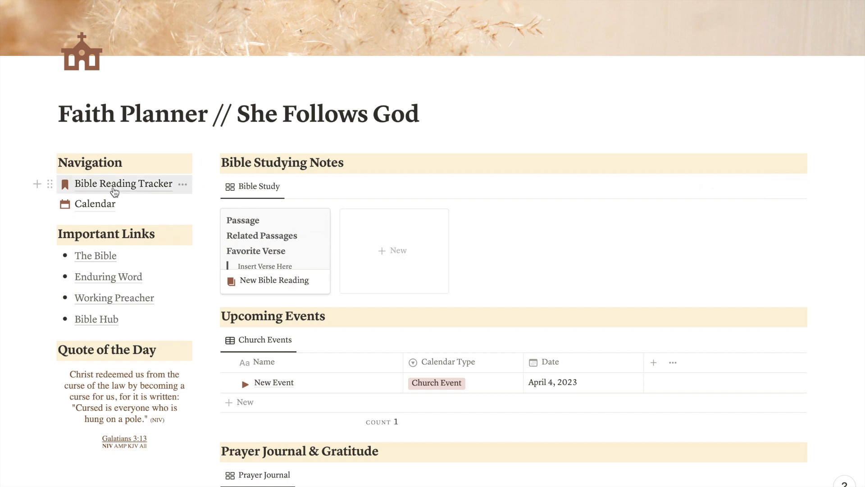
{"action": "left_click", "coordinate": [114, 191]}
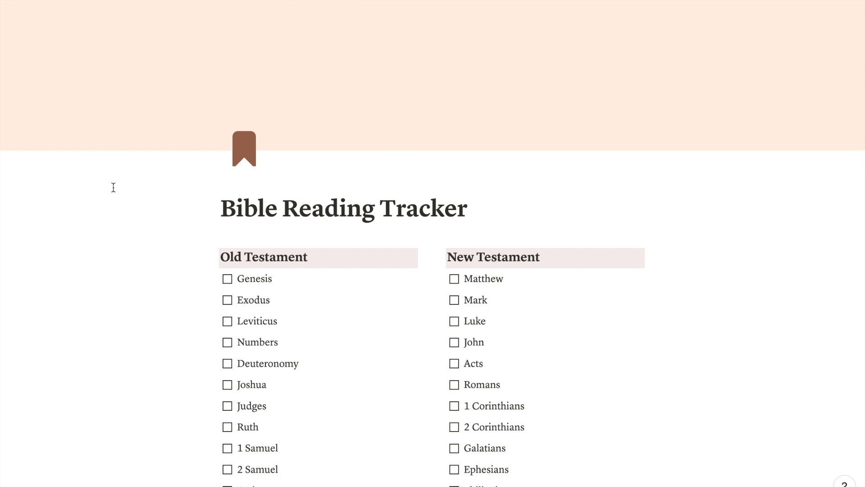
{"action": "scroll", "coordinate": [365, 145], "scroll_direction": "down", "scroll_amount": 5}
{"action": "scroll", "coordinate": [365, 143], "scroll_direction": "up", "scroll_amount": 2}
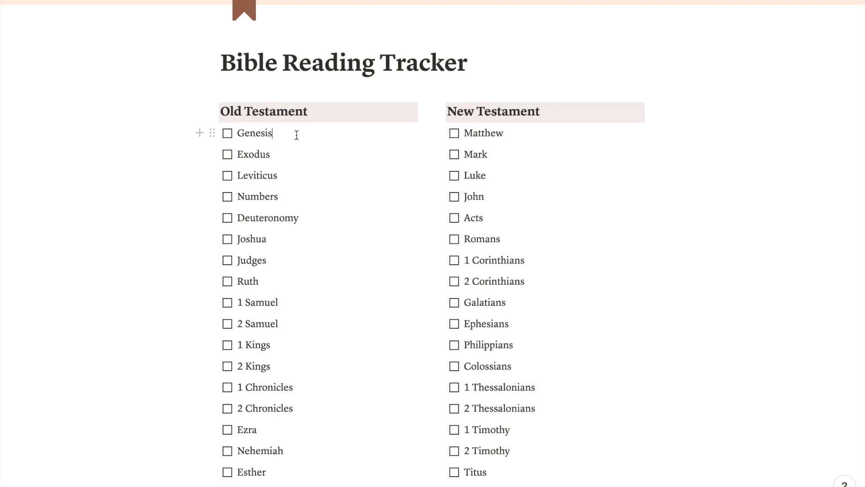
- Add an indented to-do item "1-10" beneath Genesis in the Old Testament list
{"action": "key", "text": "Return"}
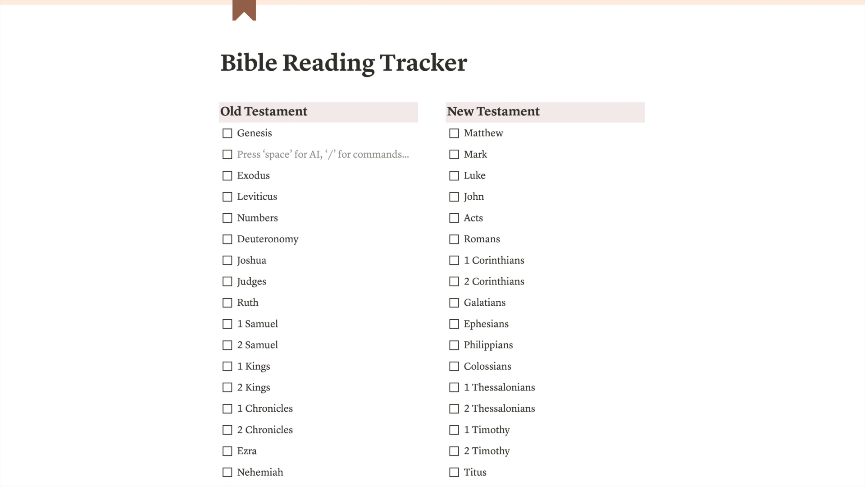
{"action": "key", "text": "Tab"}
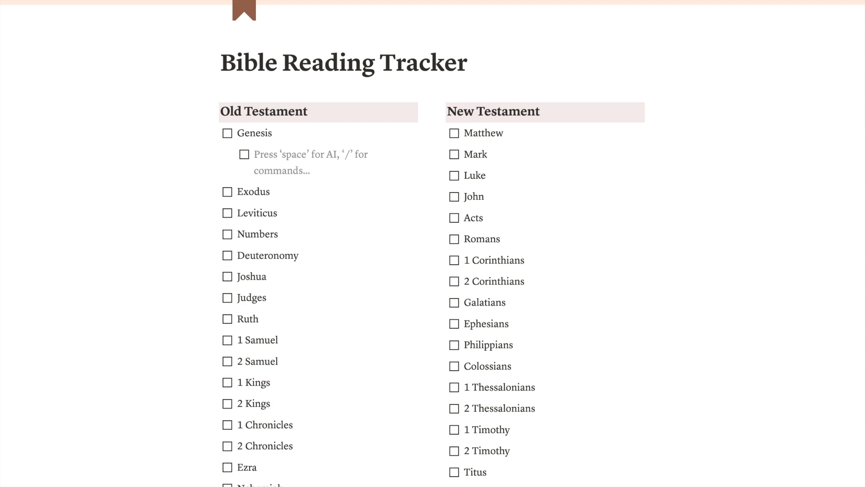
{"action": "type", "text": "1-10"}
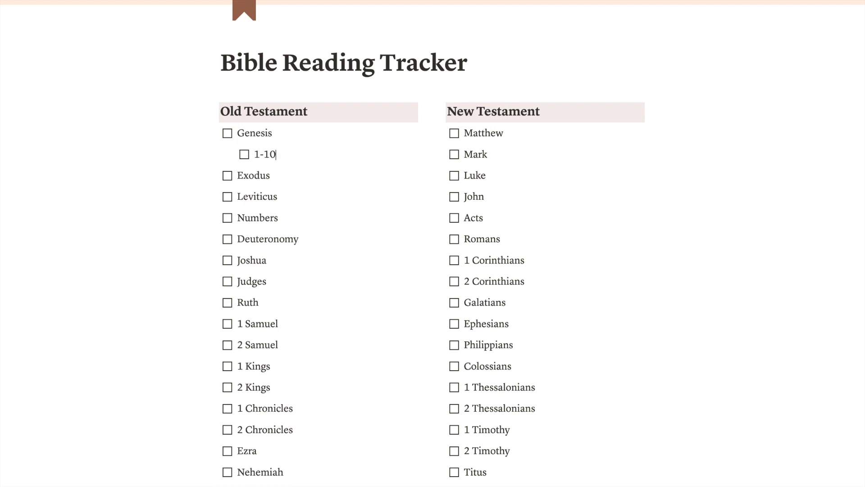
{"action": "left_click", "coordinate": [245, 155]}
- Delete the indented "1-10" item beneath Genesis
{"action": "left_click", "coordinate": [282, 154]}
{"action": "key", "text": "BackSpace"}
{"action": "key", "text": "BackSpace"}
{"action": "key", "text": "BackSpace"}
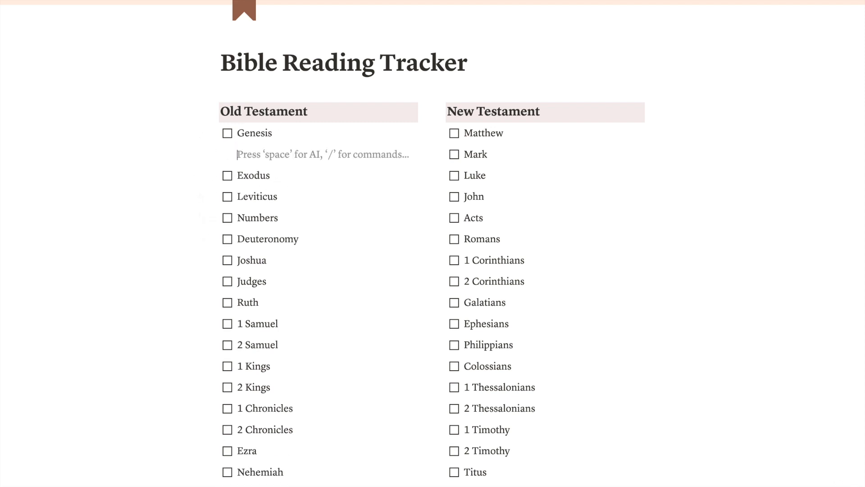
{"action": "key", "text": "BackSpace"}
- Look over the rest of the Bible Reading Tracker and return to the Faith Planner page
{"action": "scroll", "coordinate": [433, 243], "scroll_direction": "down", "scroll_amount": 10}
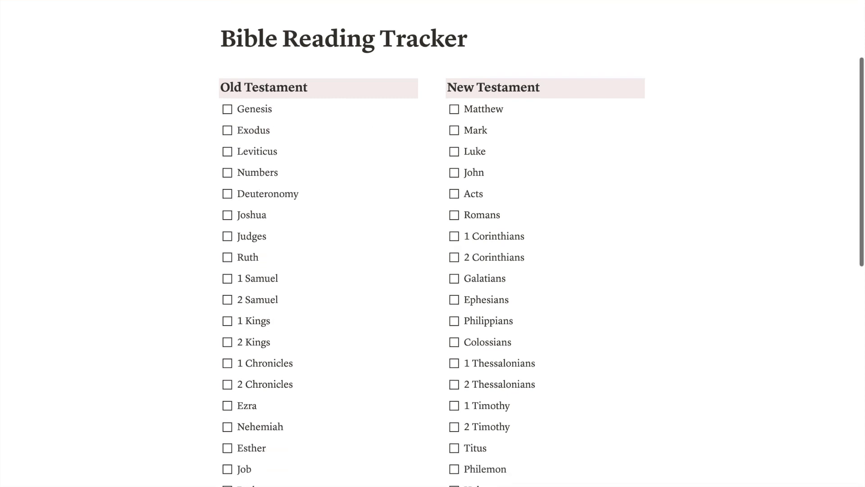
{"action": "scroll", "coordinate": [181, 24], "scroll_direction": "up", "scroll_amount": 15}
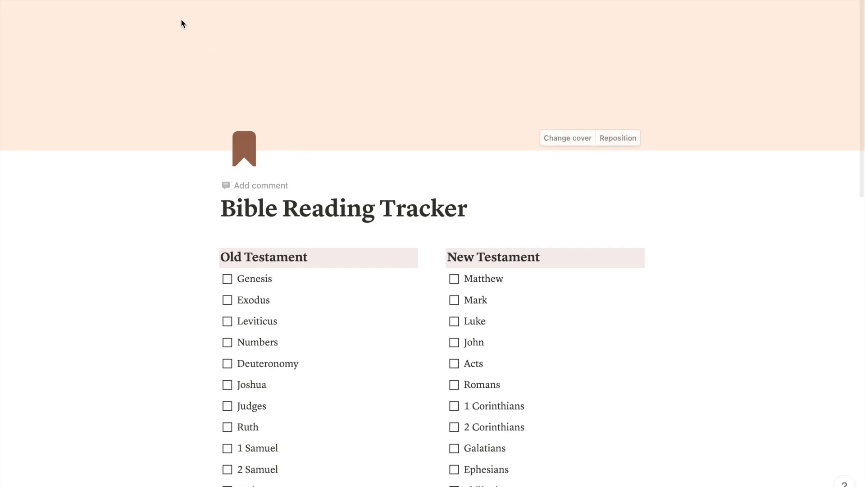
{"action": "left_click", "coordinate": [163, 4]}
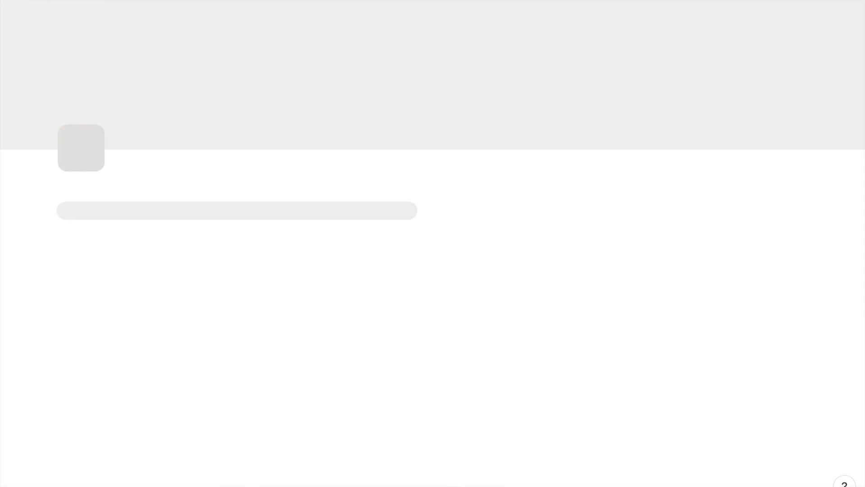
- View the Calendar page from the Navigation section, and go back to the Faith Planner page
{"action": "scroll", "coordinate": [233, 173], "scroll_direction": "down", "scroll_amount": 3}
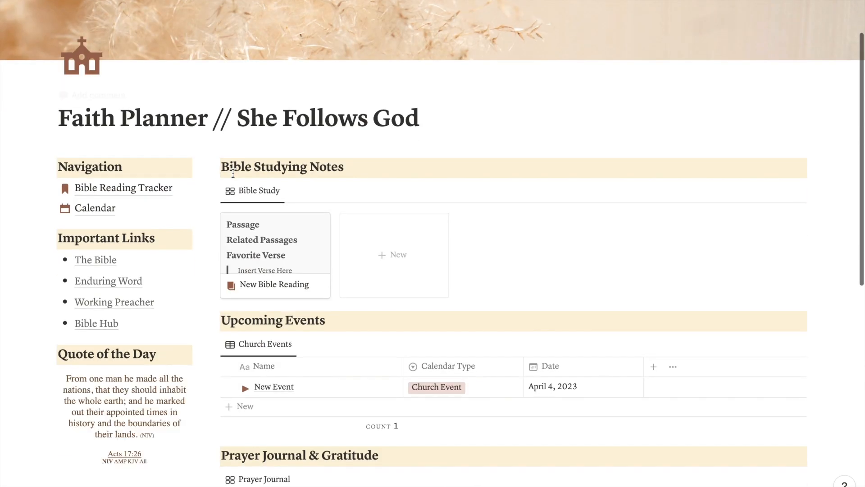
{"action": "left_click", "coordinate": [94, 209]}
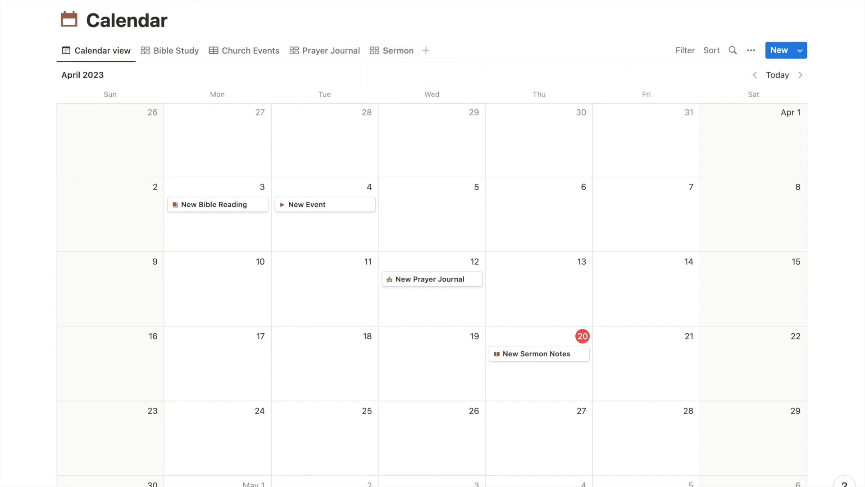
{"action": "left_click", "coordinate": [136, 0]}
- Create a new entry in the Bible Study gallery from the New Bible Reading template
{"action": "scroll", "coordinate": [426, 326], "scroll_direction": "down", "scroll_amount": 3}
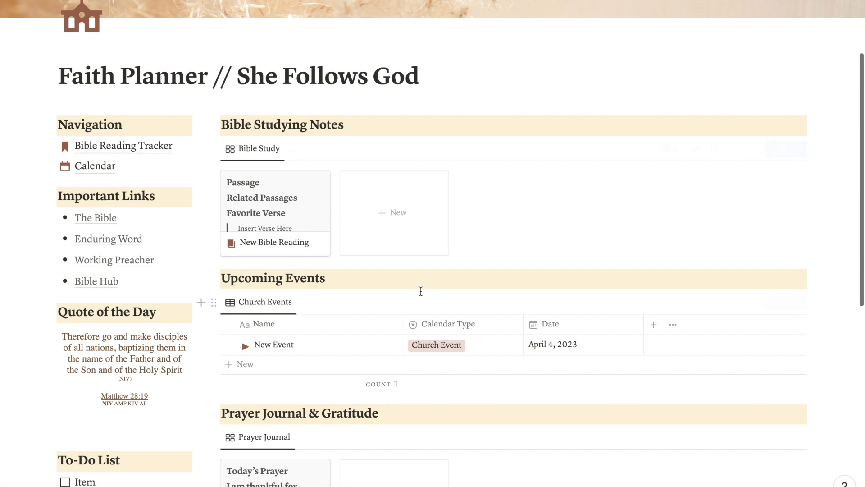
{"action": "left_click", "coordinate": [392, 226]}
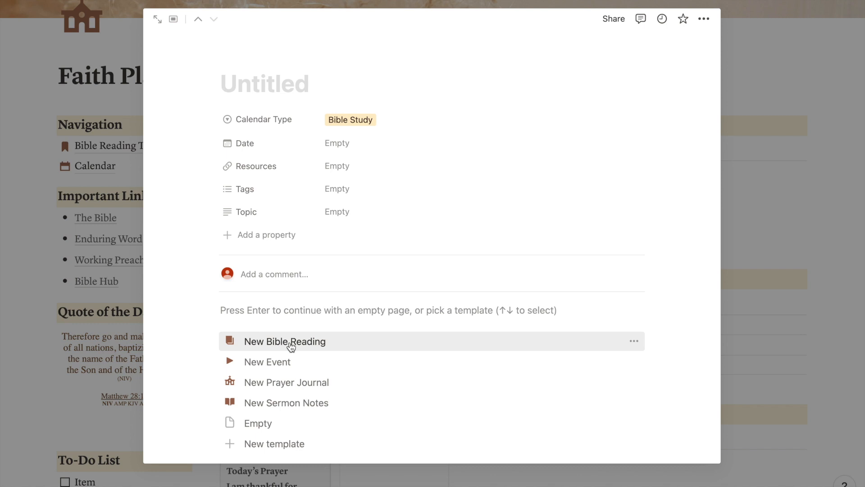
{"action": "left_click", "coordinate": [290, 342]}
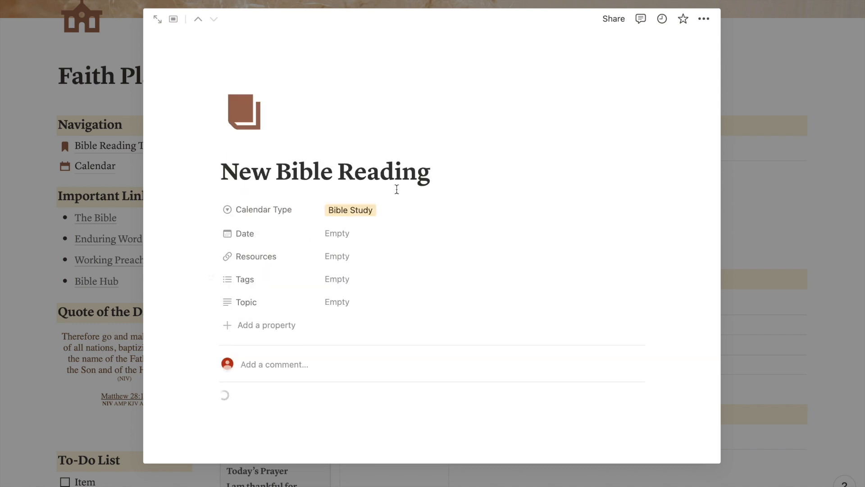
- Set the new Bible reading entry's date to April 20, 2023
{"action": "scroll", "coordinate": [365, 215], "scroll_direction": "down", "scroll_amount": 2}
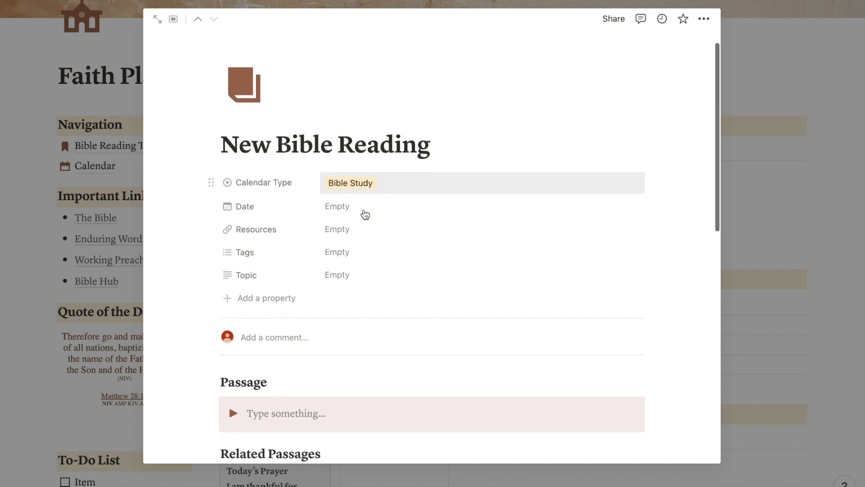
{"action": "left_click", "coordinate": [346, 186]}
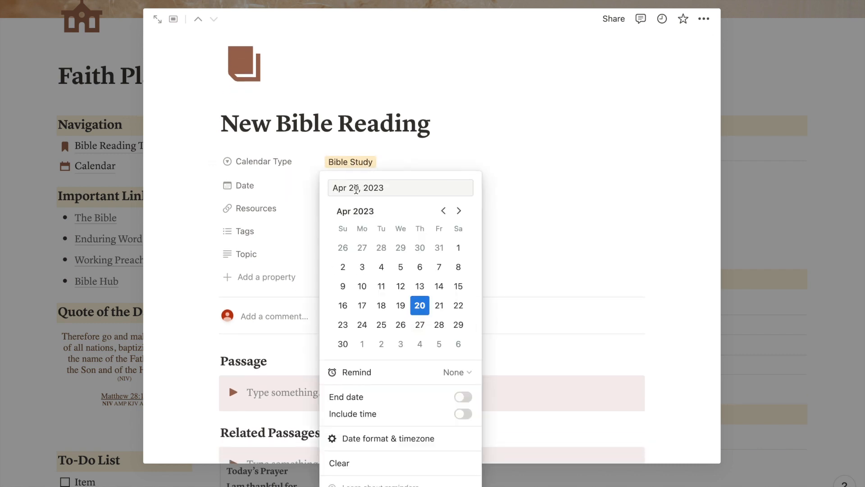
{"action": "left_click", "coordinate": [552, 204]}
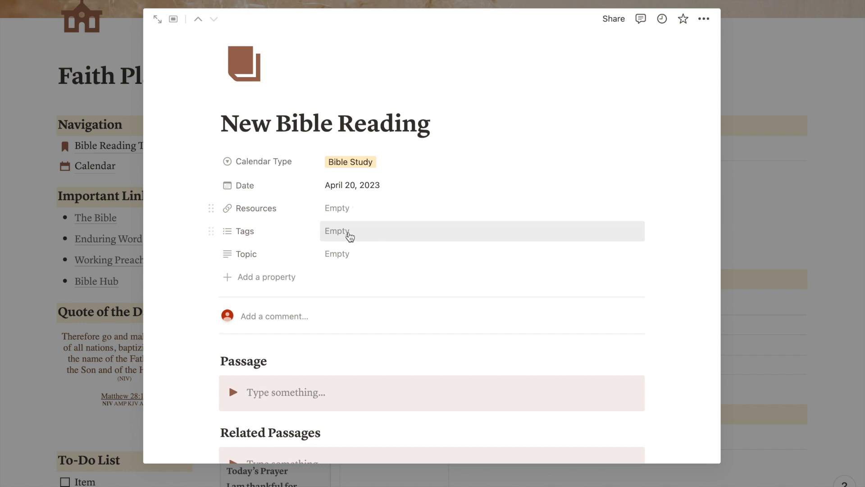
- Set the new Bible reading entry's Topic to "Becoming Like Jesus"
{"action": "left_click", "coordinate": [338, 252]}
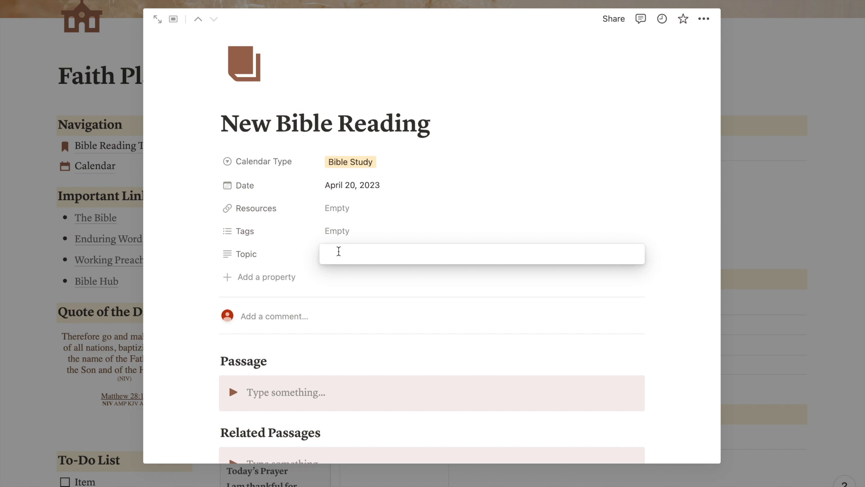
{"action": "type", "text": "Becoming Like Jesus"}
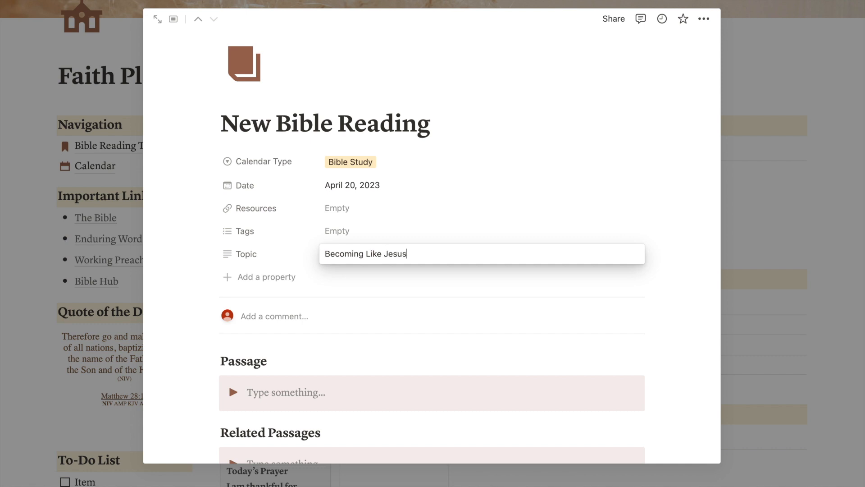
{"action": "left_click", "coordinate": [292, 397]}
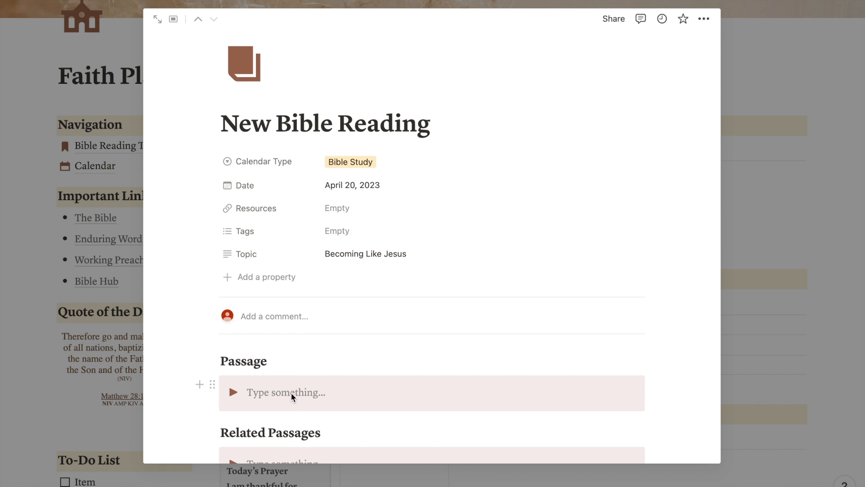
- Look through the entry's template sections, from the properties and Passage down to "Now I can see this:"
{"action": "scroll", "coordinate": [292, 396], "scroll_direction": "down", "scroll_amount": 5}
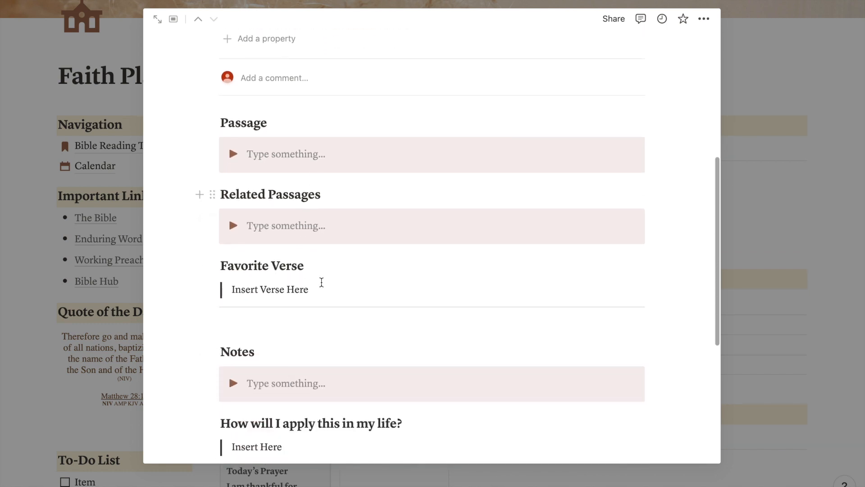
{"action": "scroll", "coordinate": [322, 282], "scroll_direction": "down", "scroll_amount": 3}
{"action": "scroll", "coordinate": [329, 255], "scroll_direction": "down", "scroll_amount": 3}
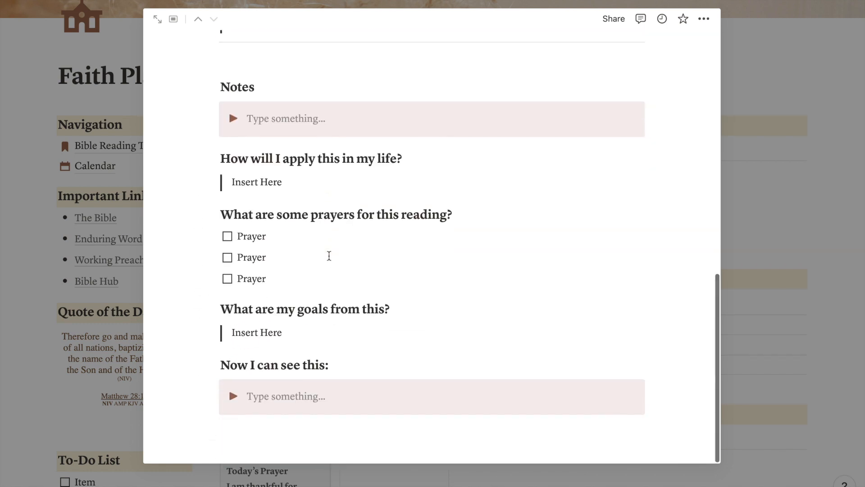
{"action": "scroll", "coordinate": [324, 357], "scroll_direction": "up", "scroll_amount": 10}
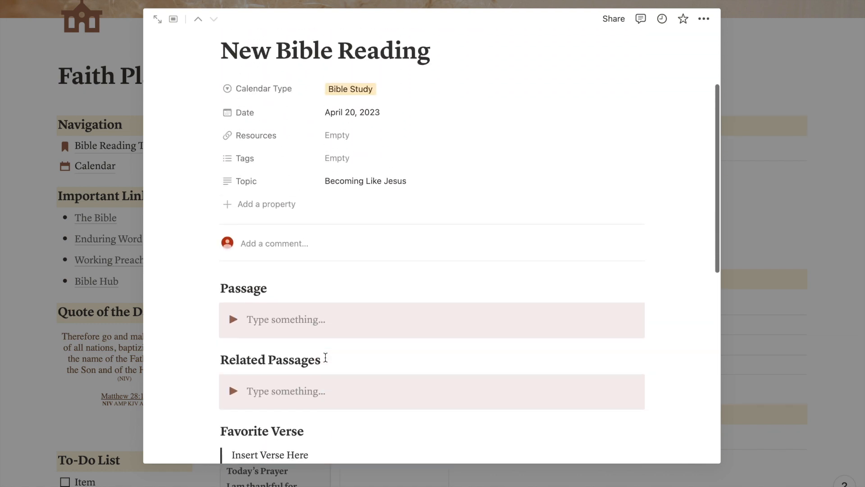
{"action": "scroll", "coordinate": [326, 358], "scroll_direction": "up", "scroll_amount": 3}
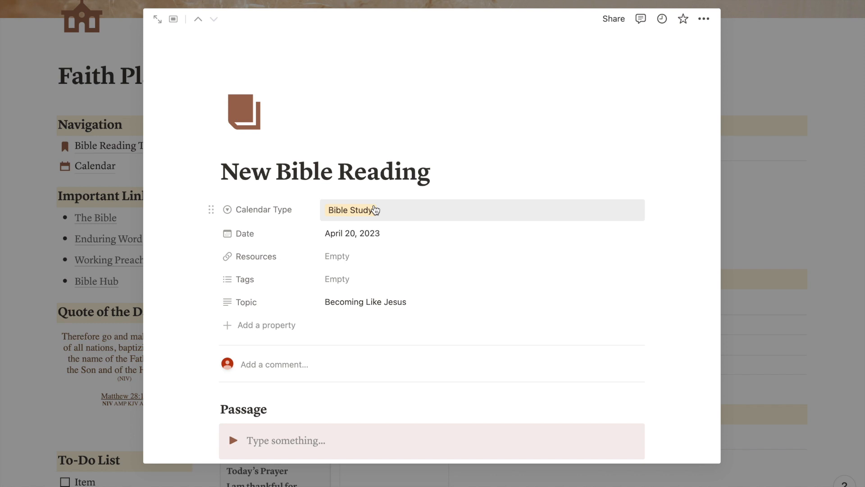
{"action": "scroll", "coordinate": [375, 209], "scroll_direction": "down", "scroll_amount": 10}
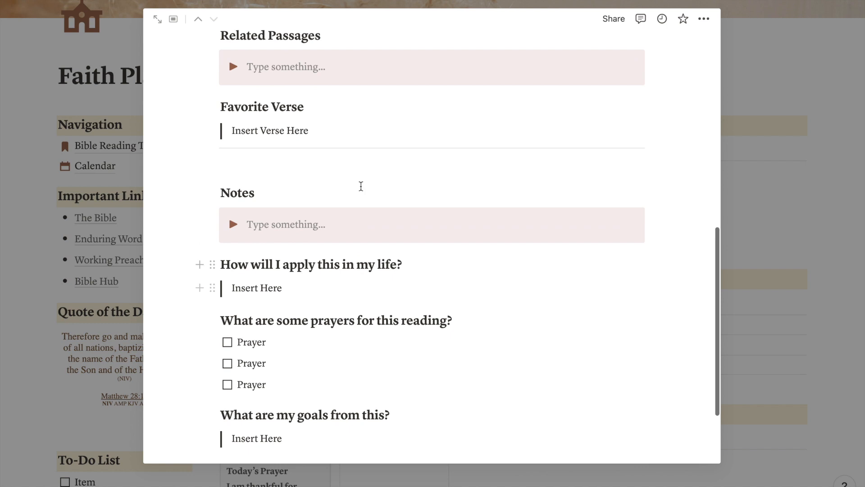
{"action": "scroll", "coordinate": [356, 368], "scroll_direction": "down", "scroll_amount": 2}
{"action": "scroll", "coordinate": [355, 368], "scroll_direction": "up", "scroll_amount": 15}
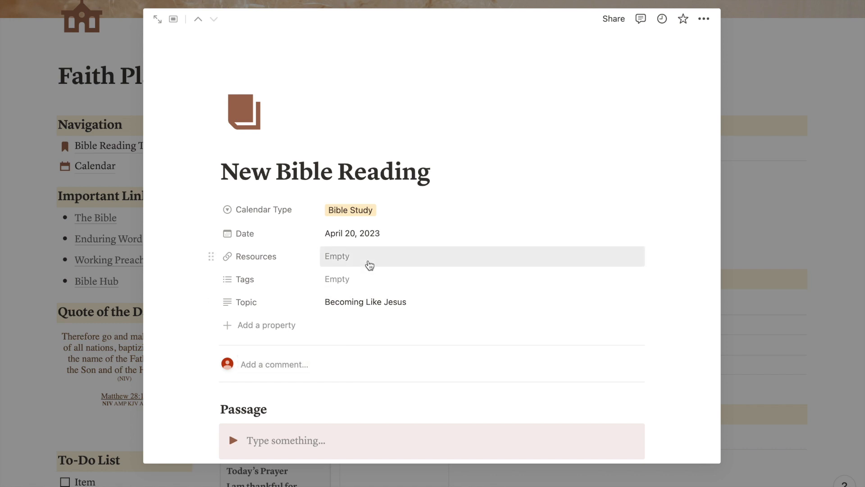
- Enter "2 Corinthians 3:18" in the Passage callout and add an empty line below it
{"action": "scroll", "coordinate": [367, 265], "scroll_direction": "down", "scroll_amount": 3}
{"action": "scroll", "coordinate": [356, 288], "scroll_direction": "down", "scroll_amount": 2}
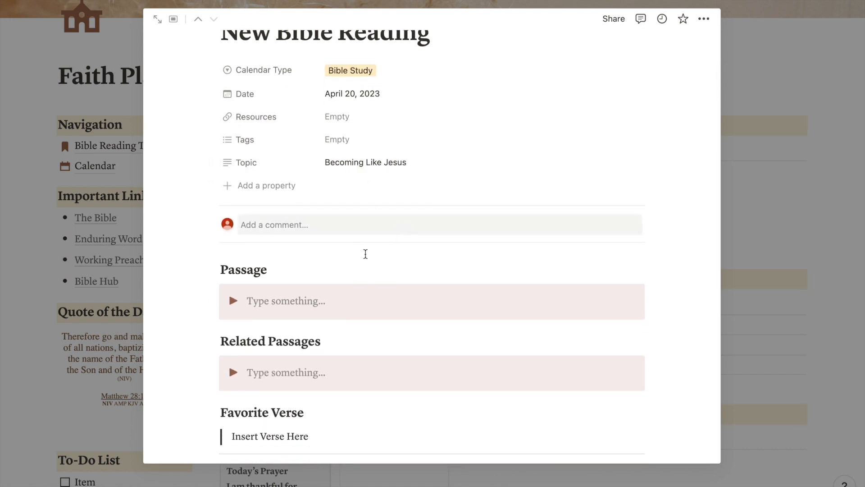
{"action": "left_click", "coordinate": [290, 303]}
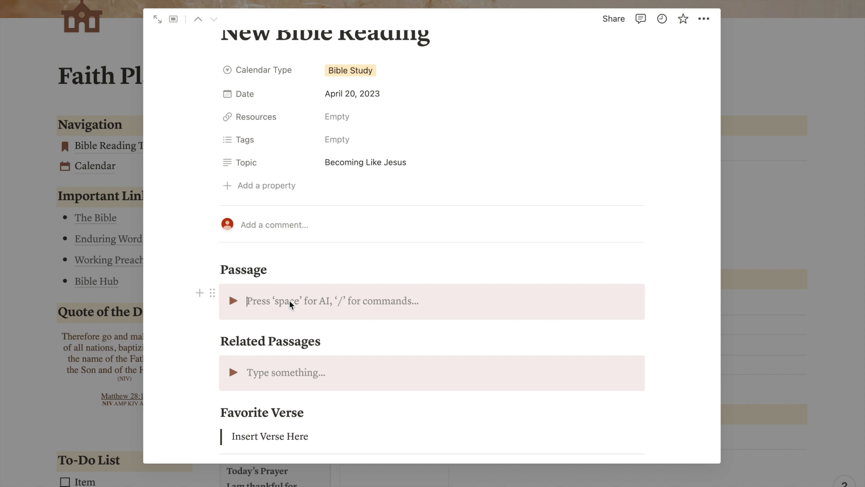
{"action": "scroll", "coordinate": [290, 304], "scroll_direction": "down", "scroll_amount": 3}
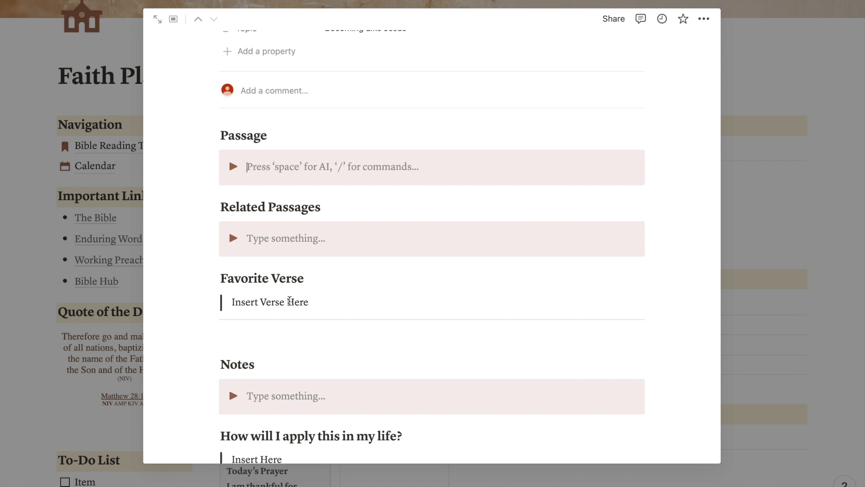
{"action": "type", "text": "2 "}
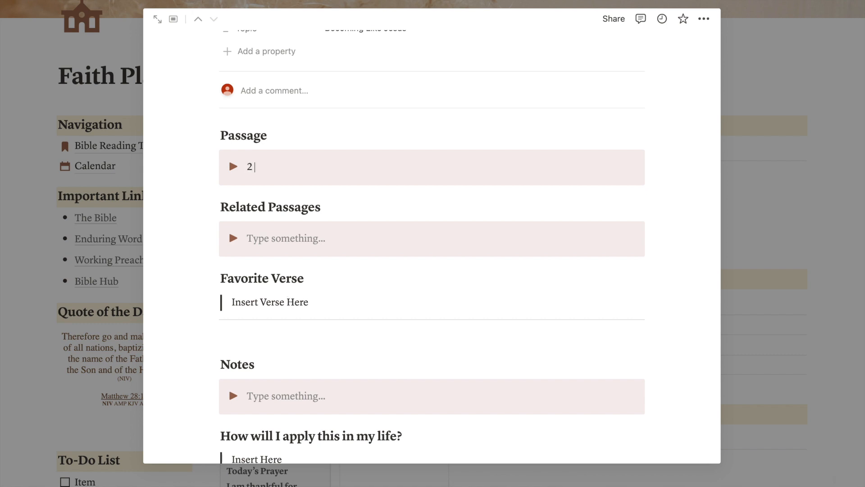
{"action": "type", "text": "Corinthians 3:18"}
{"action": "key", "text": "Return"}
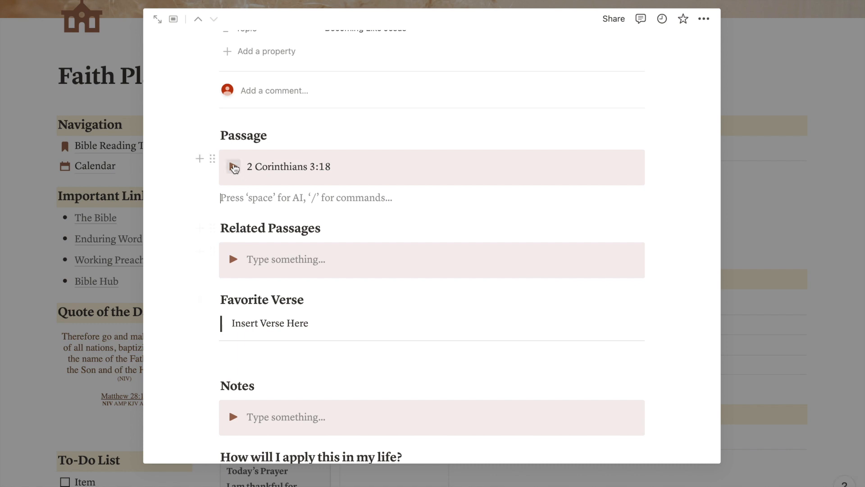
{"action": "left_click", "coordinate": [234, 167]}
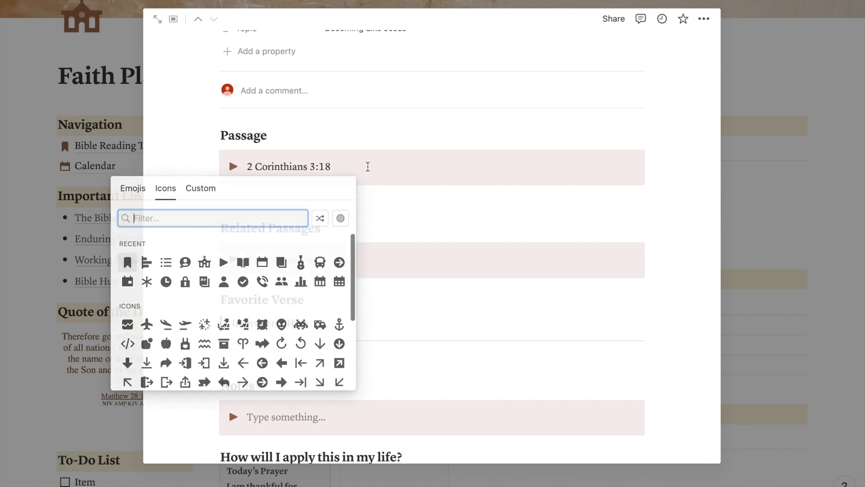
{"action": "left_click", "coordinate": [350, 168]}
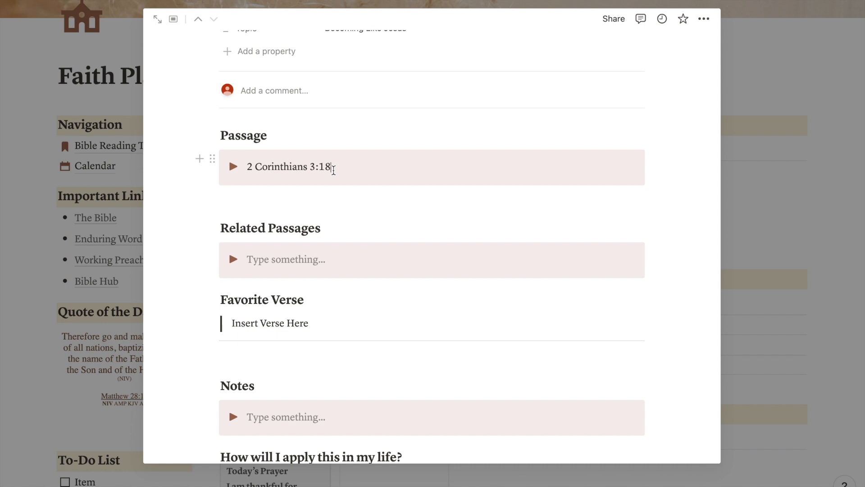
- Change the reference in the Passage callout to "2 Corinthians 3:28:"
{"action": "left_click", "coordinate": [334, 167]}
{"action": "key", "text": "BackSpace"}
{"action": "key", "text": "BackSpace"}
{"action": "key", "text": "BackSpace"}
{"action": "key", "text": "BackSpace"}
{"action": "key", "text": "BackSpace"}
{"action": "key", "text": "BackSpace"}
{"action": "key", "text": "BackSpace"}
{"action": "key", "text": "BackSpace"}
{"action": "key", "text": "BackSpace"}
{"action": "key", "text": "BackSpace"}
{"action": "key", "text": "BackSpace"}
{"action": "key", "text": "BackSpace"}
{"action": "scroll", "coordinate": [431, 246], "scroll_direction": "down", "scroll_amount": 3}
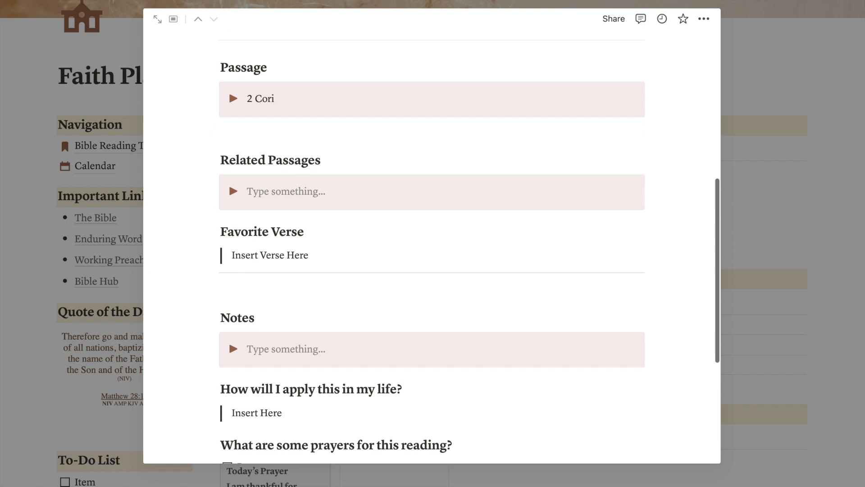
{"action": "scroll", "coordinate": [432, 247], "scroll_direction": "down", "scroll_amount": 4}
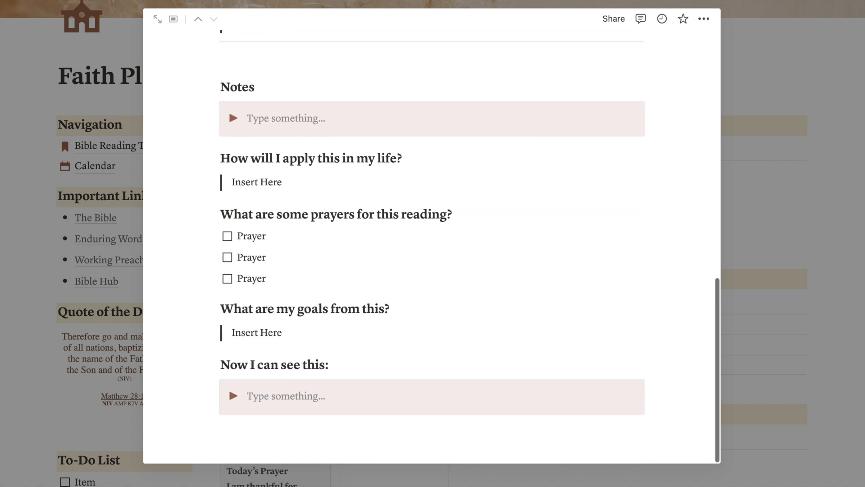
{"action": "scroll", "coordinate": [302, 254], "scroll_direction": "up", "scroll_amount": 12}
{"action": "scroll", "coordinate": [290, 173], "scroll_direction": "down", "scroll_amount": 6}
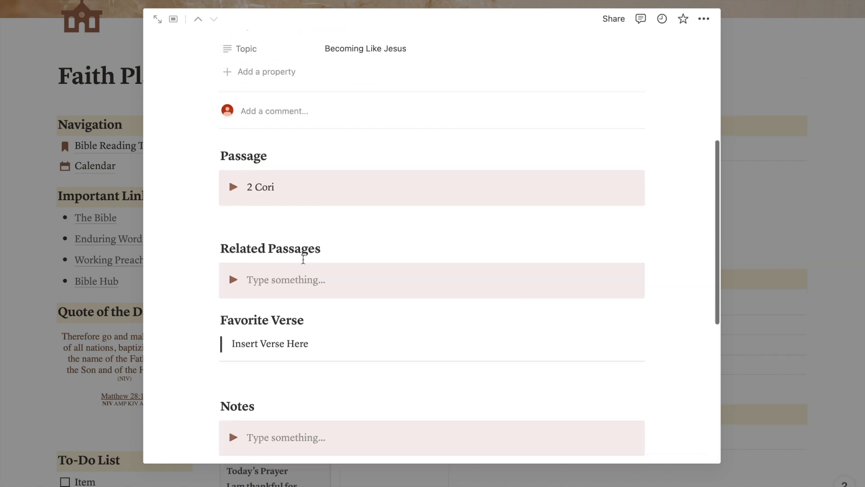
{"action": "type", "text": "nt"}
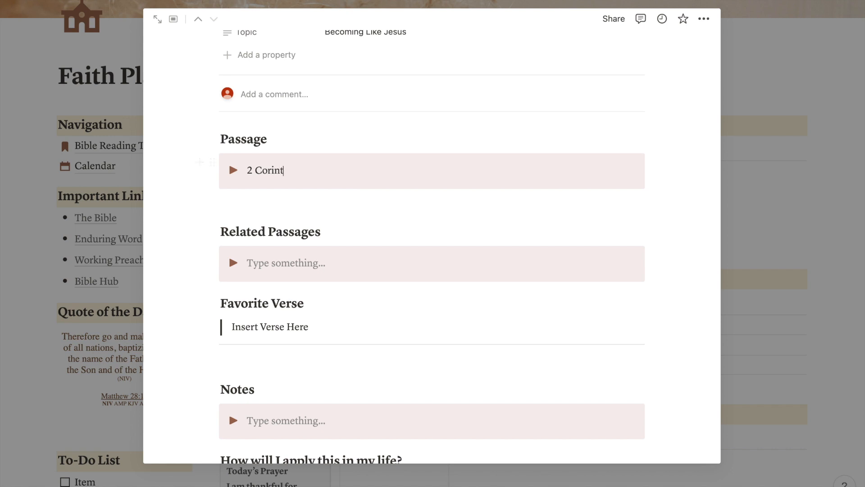
{"action": "type", "text": "hians 3:28:"}
- Turn the empty callout under Related Passages into a bulleted list
{"action": "scroll", "coordinate": [293, 230], "scroll_direction": "down", "scroll_amount": 1}
{"action": "left_click", "coordinate": [266, 228]}
{"action": "left_click", "coordinate": [212, 218]}
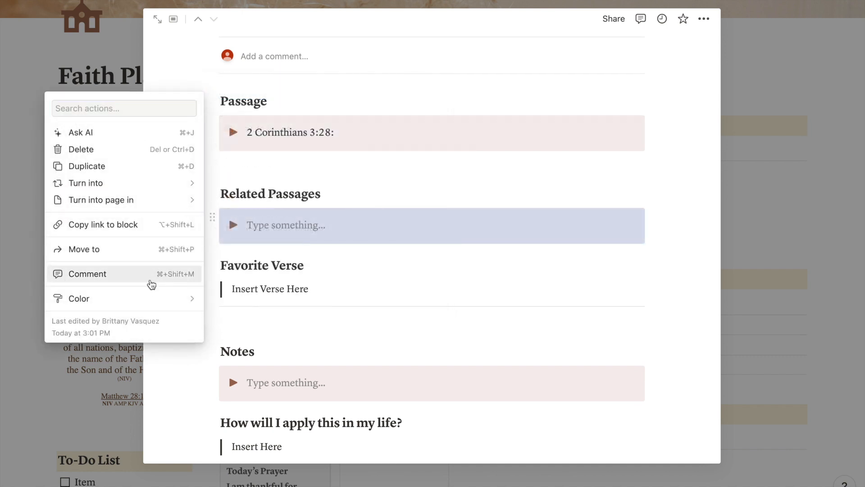
{"action": "mouse_move", "coordinate": [149, 208]}
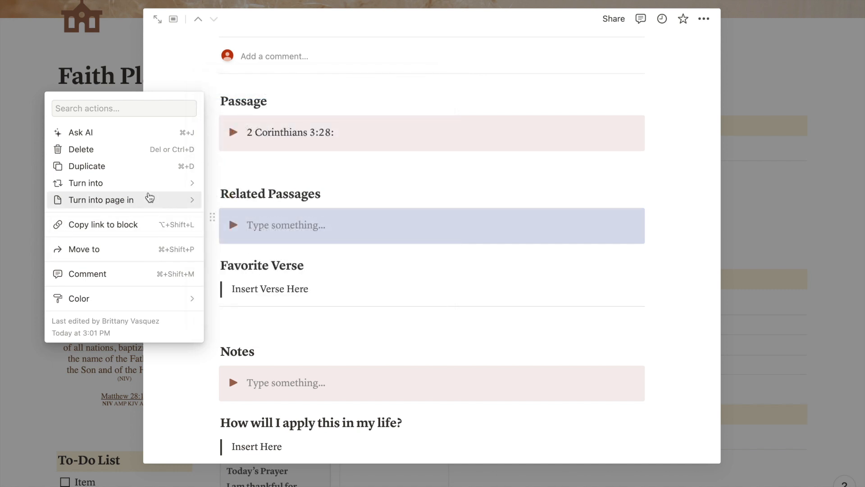
{"action": "mouse_move", "coordinate": [147, 190]}
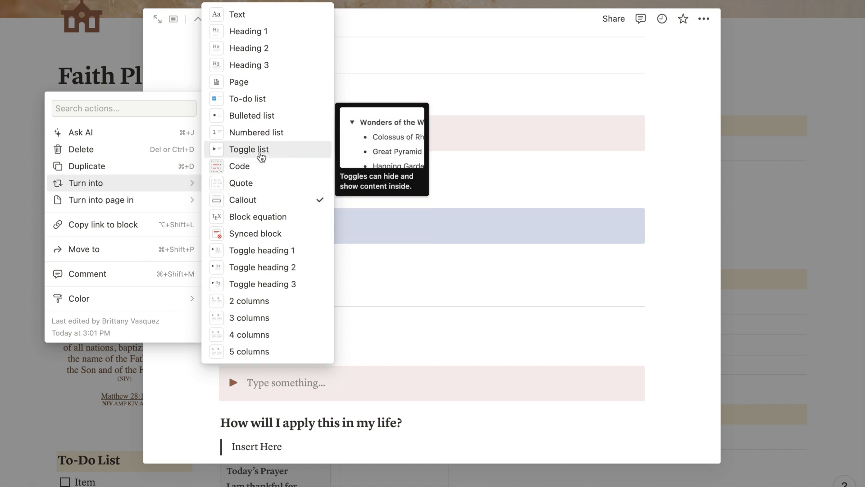
{"action": "left_click", "coordinate": [253, 116]}
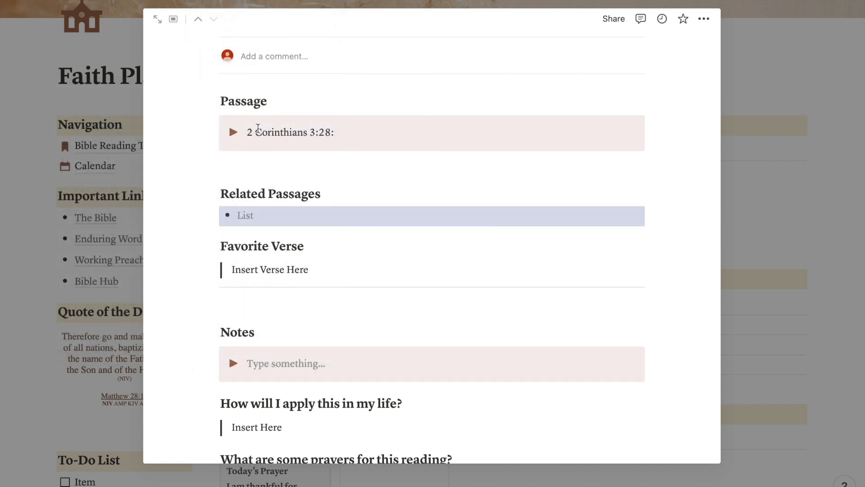
- Enter "Philippians 2:12-13" as the first bullet under Related Passages
{"action": "left_click", "coordinate": [258, 215]}
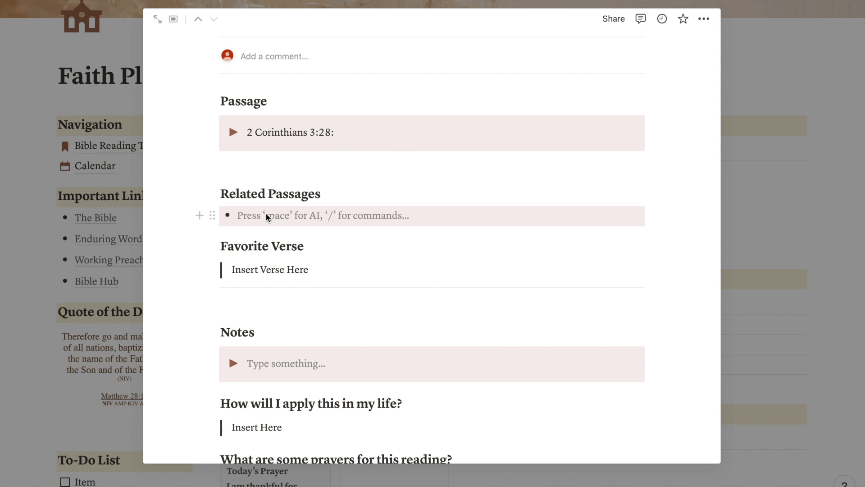
{"action": "type", "text": "P"}
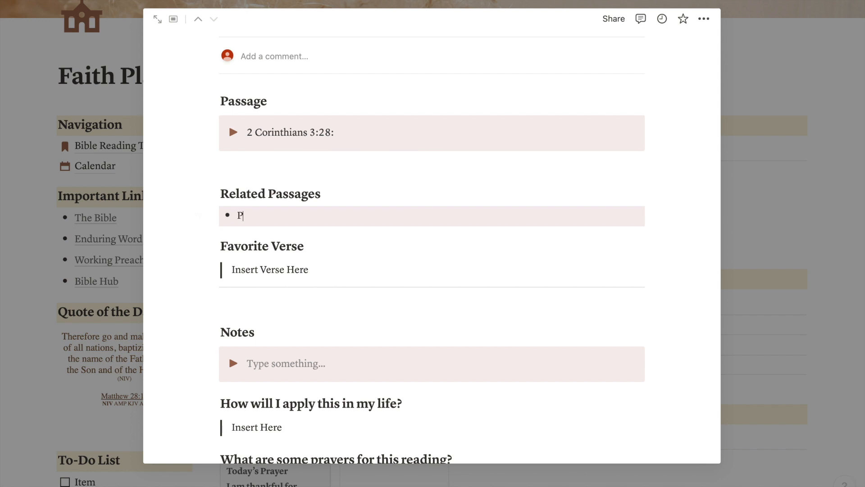
{"action": "type", "text": "hillipia"}
{"action": "key", "text": "BackSpace"}
{"action": "type", "text": "ians"}
{"action": "key", "text": "BackSpace"}
{"action": "key", "text": "BackSpace"}
{"action": "key", "text": "BackSpace"}
{"action": "key", "text": "BackSpace"}
{"action": "type", "text": "pians"}
{"action": "type", "text": "2:12"}
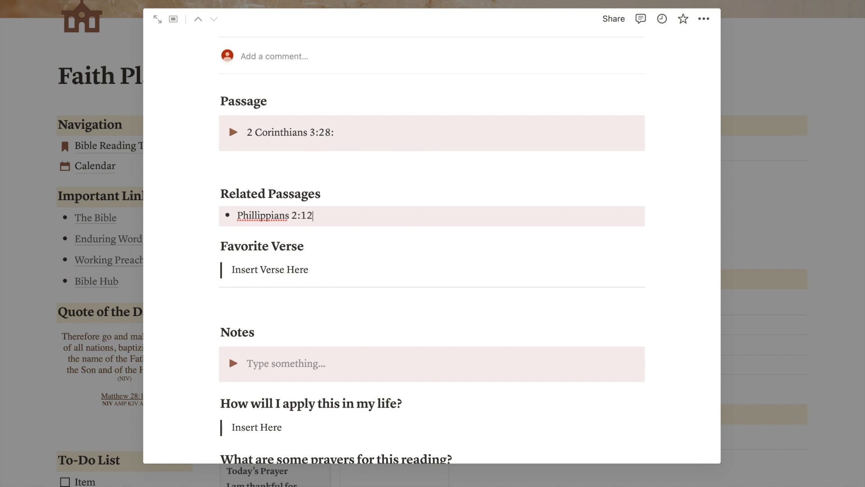
{"action": "type", "text": "-13"}
{"action": "left_click", "coordinate": [254, 215]}
{"action": "key", "text": "BackSpace"}
{"action": "left_click", "coordinate": [338, 215]}
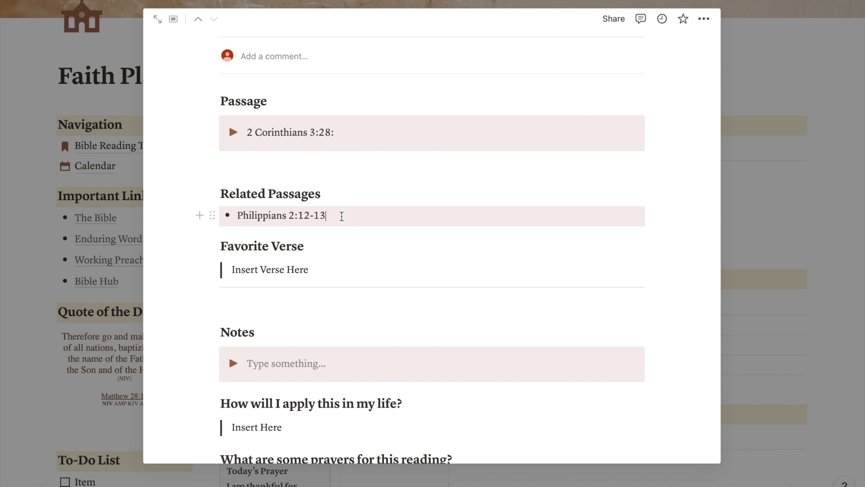
- Add "Ephesians 2:8-9" and "Ephesians 4:22-24" as further bullets under Related Passages
{"action": "key", "text": "Return"}
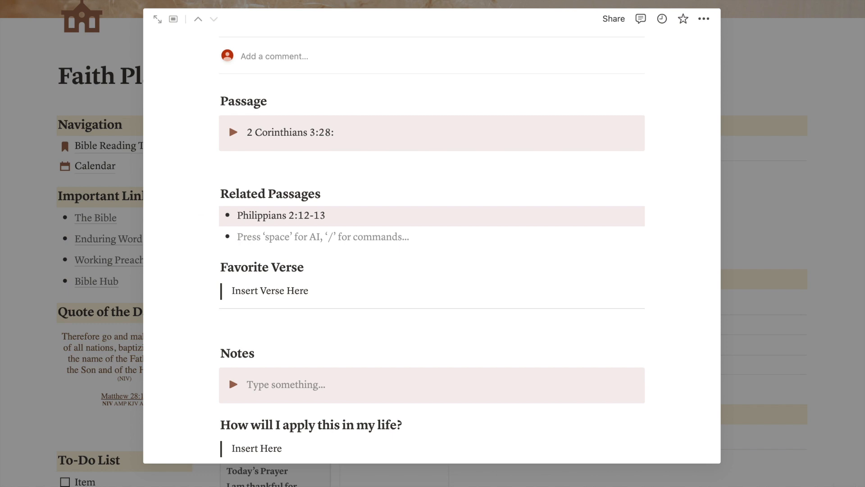
{"action": "type", "text": "Ephesians"}
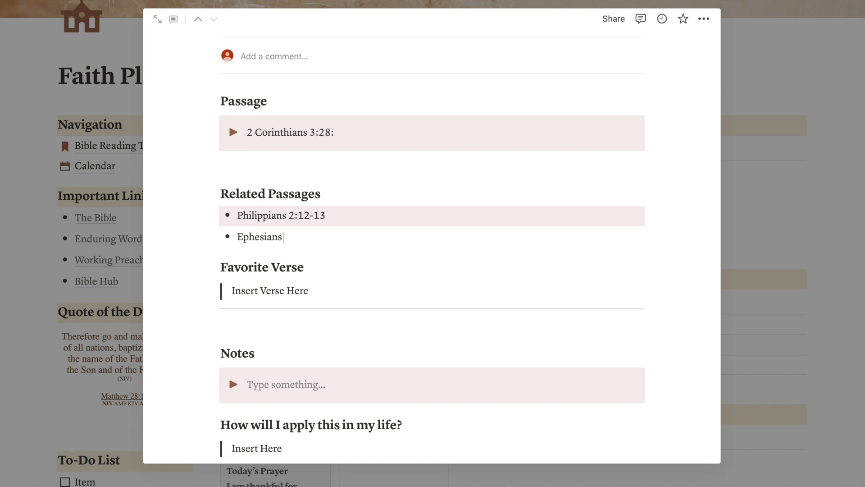
{"action": "type", "text": " 2:8-9"}
{"action": "key", "text": "Return"}
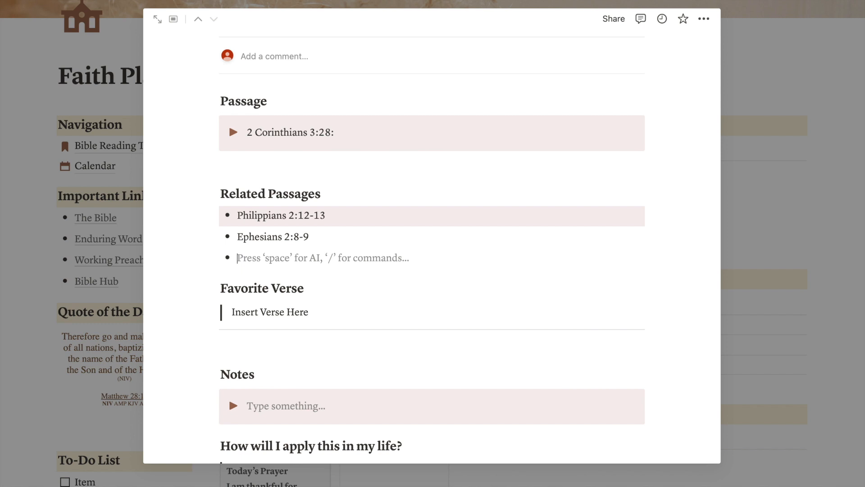
{"action": "type", "text": "Ephesians"}
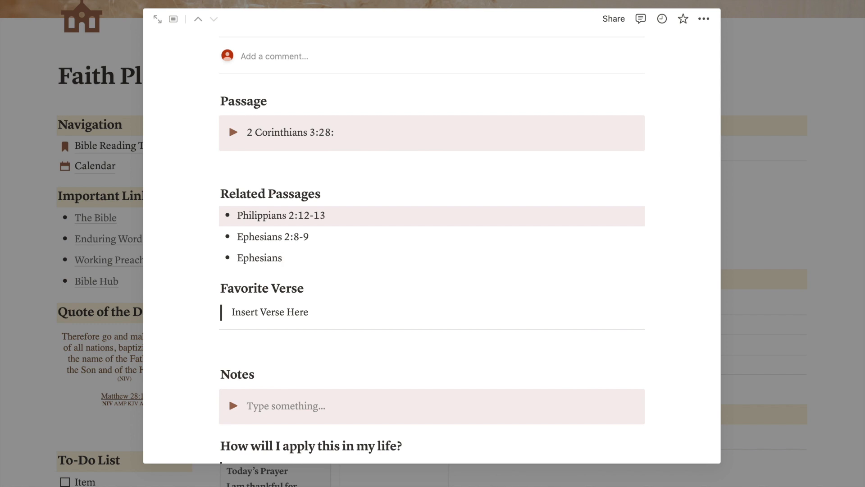
{"action": "type", "text": " 4:22-24"}
- Apply a brown background to the "Ephesians 2:8-9" and "Ephesians 4:22-24" bullets under Related Passages
{"action": "left_click", "coordinate": [213, 236]}
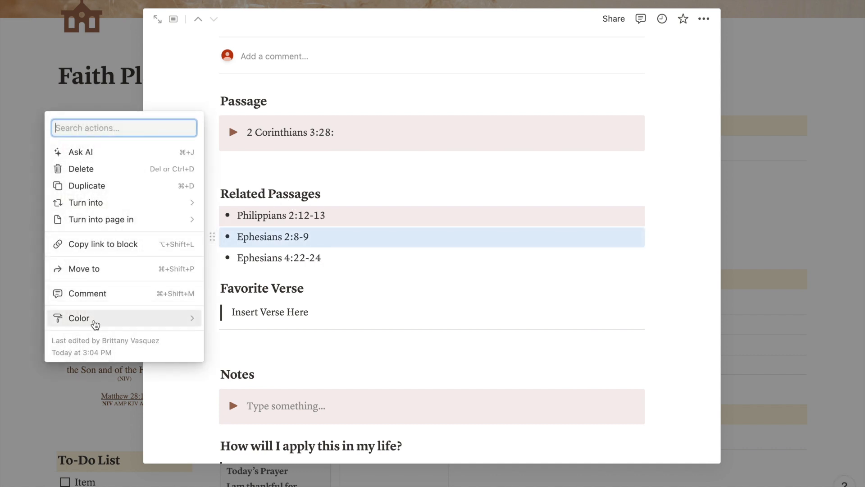
{"action": "mouse_move", "coordinate": [112, 319]}
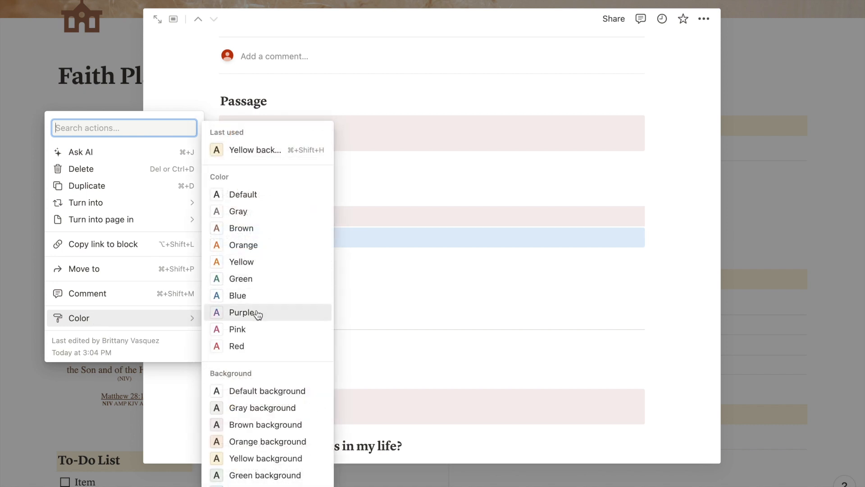
{"action": "scroll", "coordinate": [263, 444], "scroll_direction": "down", "scroll_amount": 2}
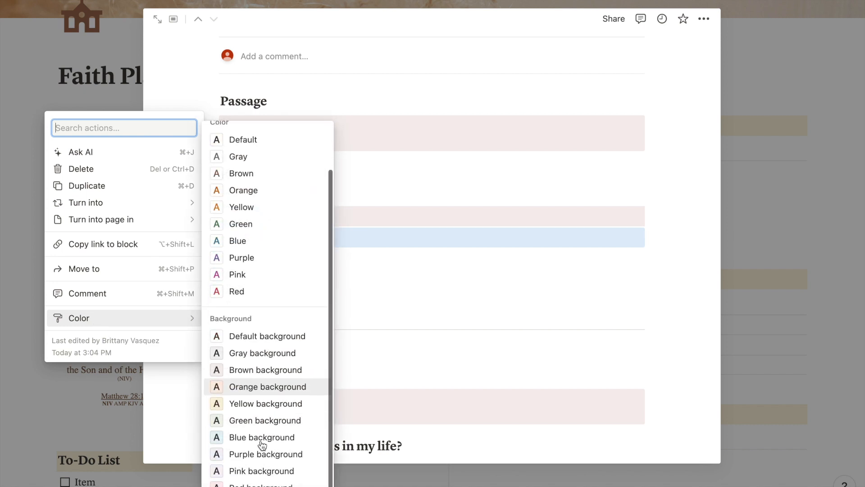
{"action": "left_click", "coordinate": [261, 369]}
{"action": "left_click", "coordinate": [214, 257]}
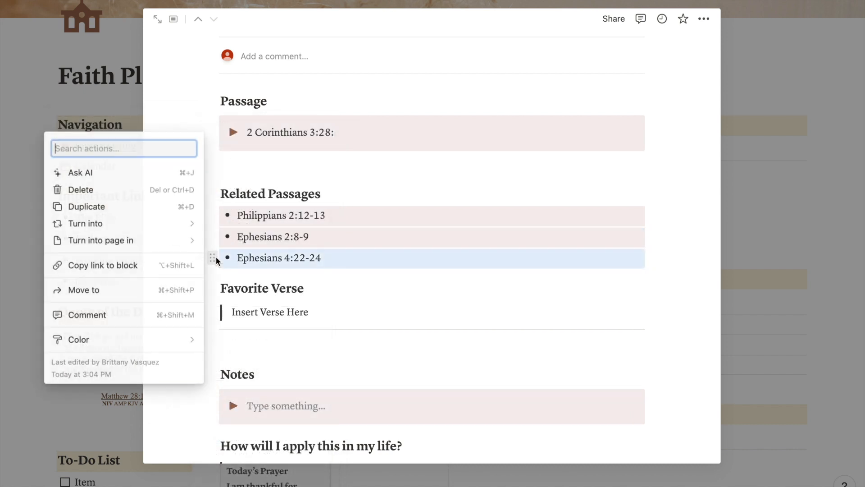
{"action": "mouse_move", "coordinate": [159, 344]}
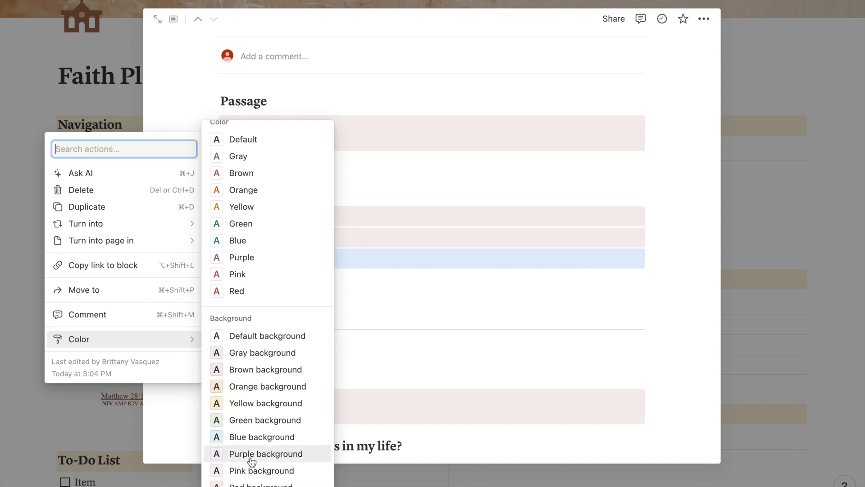
{"action": "left_click", "coordinate": [301, 370]}
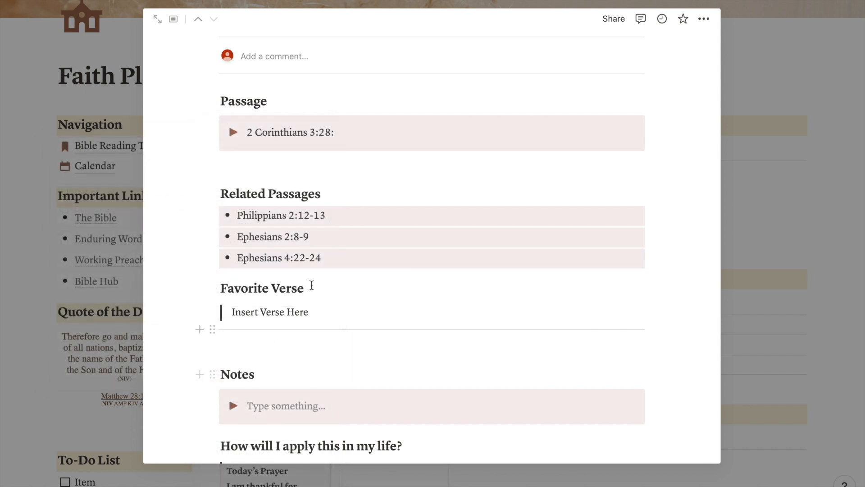
- Clear the "Insert Verse Here" placeholder from the quote block under Favorite Verse
{"action": "scroll", "coordinate": [329, 273], "scroll_direction": "up", "scroll_amount": 1}
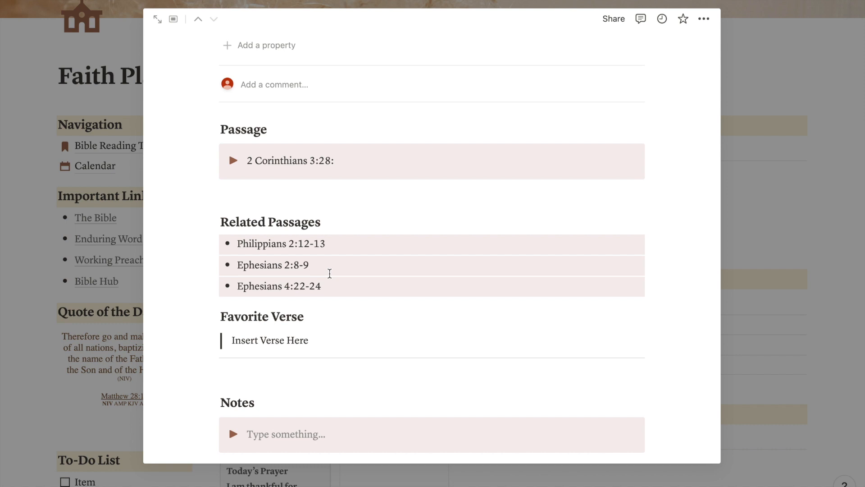
{"action": "scroll", "coordinate": [330, 274], "scroll_direction": "down", "scroll_amount": 2}
{"action": "left_click", "coordinate": [313, 291]}
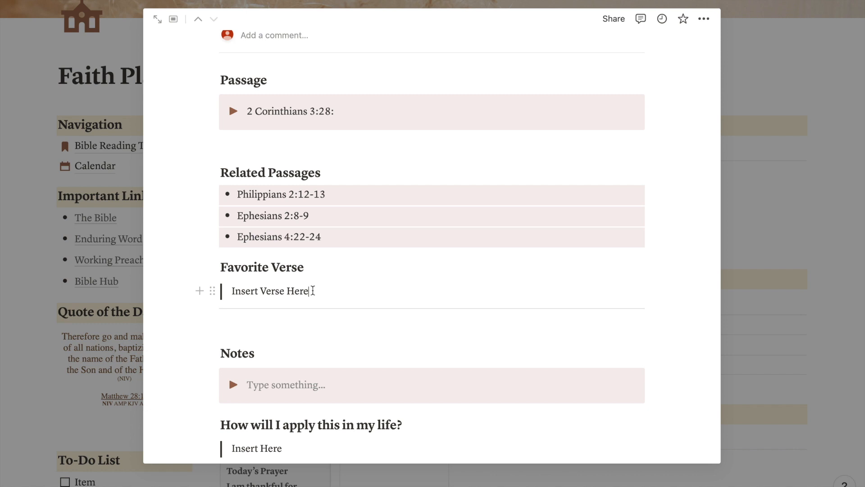
{"action": "key", "text": "BackSpace"}
{"action": "key", "text": "BackSpace"}
{"action": "key", "text": "BackSpace"}
{"action": "key", "text": "BackSpace"}
{"action": "key", "text": "BackSpace"}
{"action": "key", "text": "BackSpace"}
{"action": "key", "text": "BackSpace"}
{"action": "key", "text": "BackSpace"}
{"action": "key", "text": "BackSpace"}
{"action": "key", "text": "BackSpace"}
{"action": "key", "text": "BackSpace"}
{"action": "key", "text": "BackSpace"}
{"action": "key", "text": "BackSpace"}
{"action": "key", "text": "BackSpace"}
{"action": "key", "text": "BackSpace"}
{"action": "key", "text": "BackSpace"}
{"action": "key", "text": "BackSpace"}
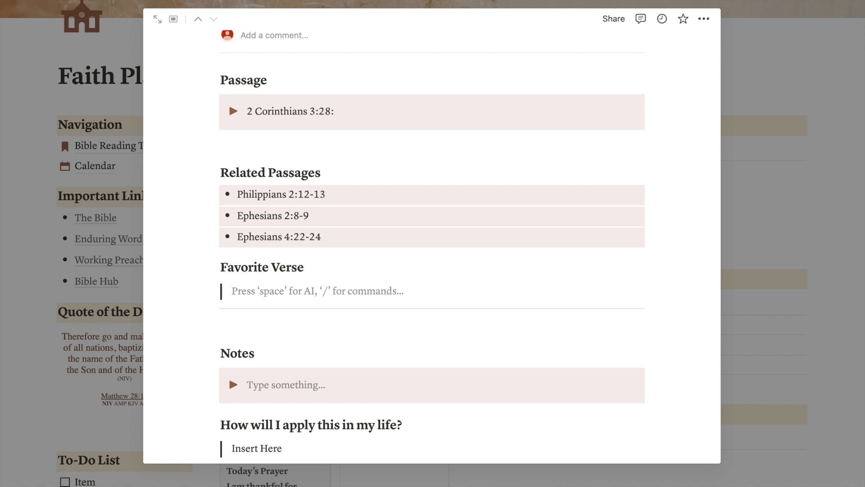
{"action": "type", "text": "D"}
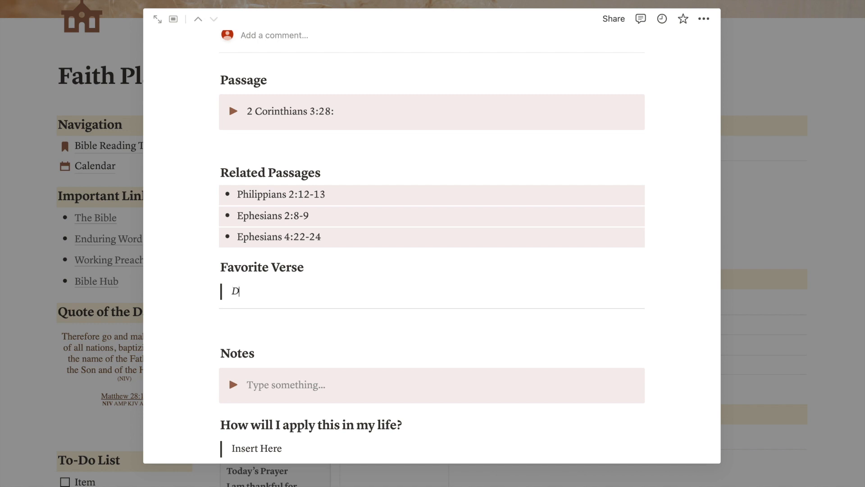
{"action": "key", "text": "BackSpace"}
{"action": "type", "text": "That"}
{"action": "key", "text": "BackSpace"}
{"action": "key", "text": "BackSpace"}
{"action": "key", "text": "BackSpace"}
{"action": "key", "text": "BackSpace"}
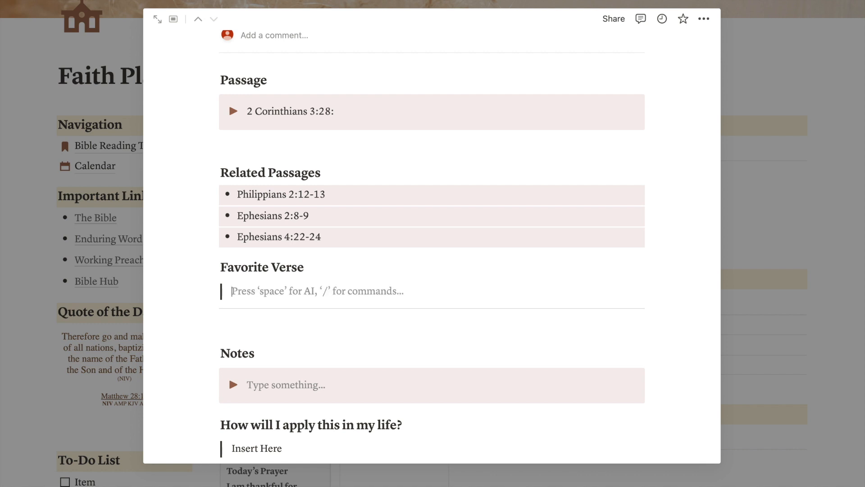
- Enter "That, regarding your previous way of life, you put off your old self, which is corrupted" in italics under Favorite Verse
{"action": "type", "text": "That, r"}
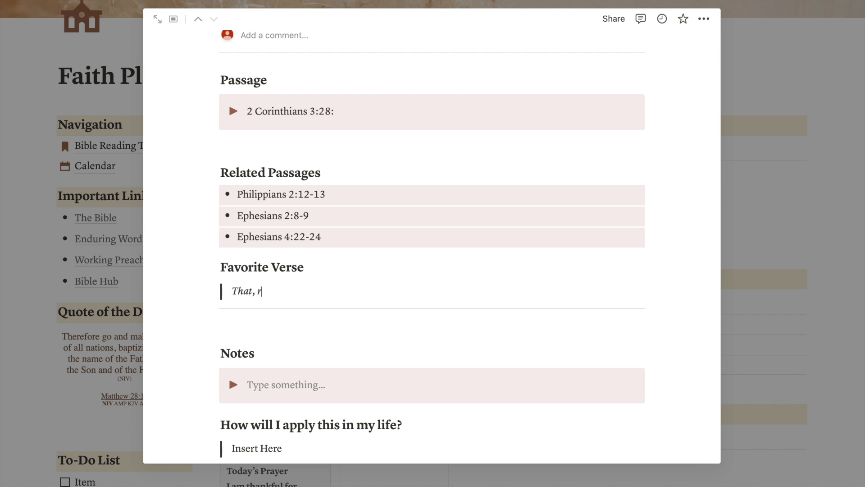
{"action": "type", "text": "egarding your p"}
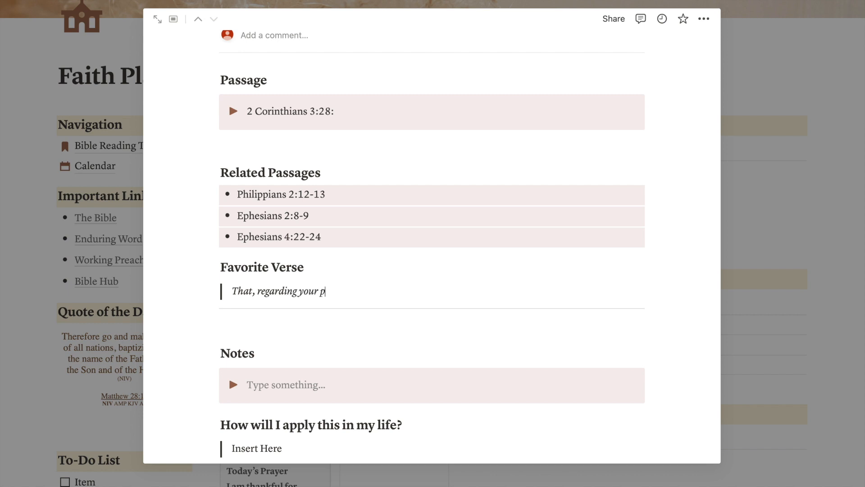
{"action": "type", "text": "revious way of life, you pu"}
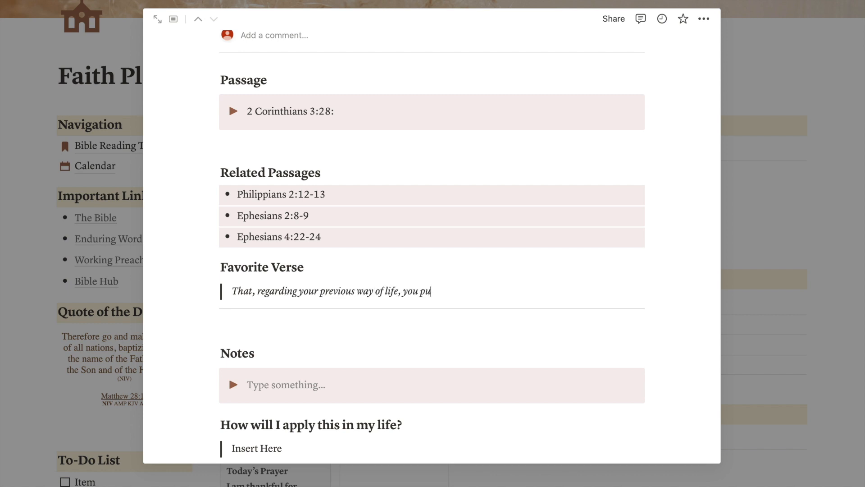
{"action": "type", "text": "t off your old self"}
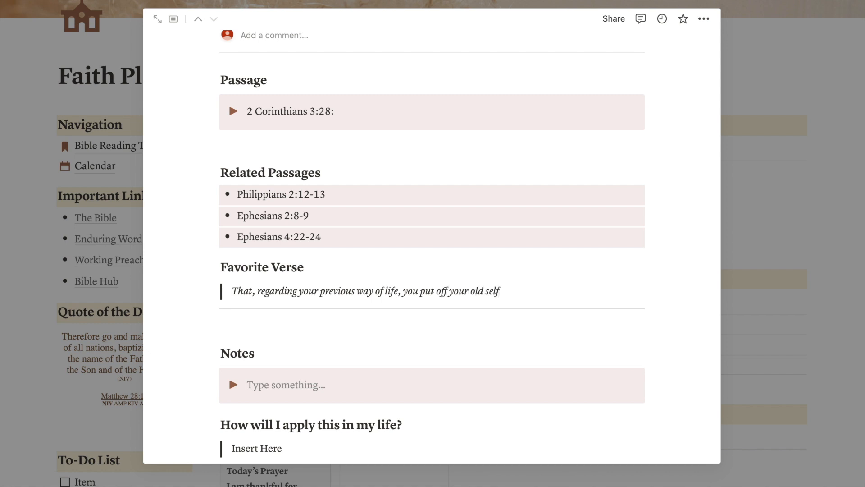
{"action": "type", "text": ", which is corrupted"}
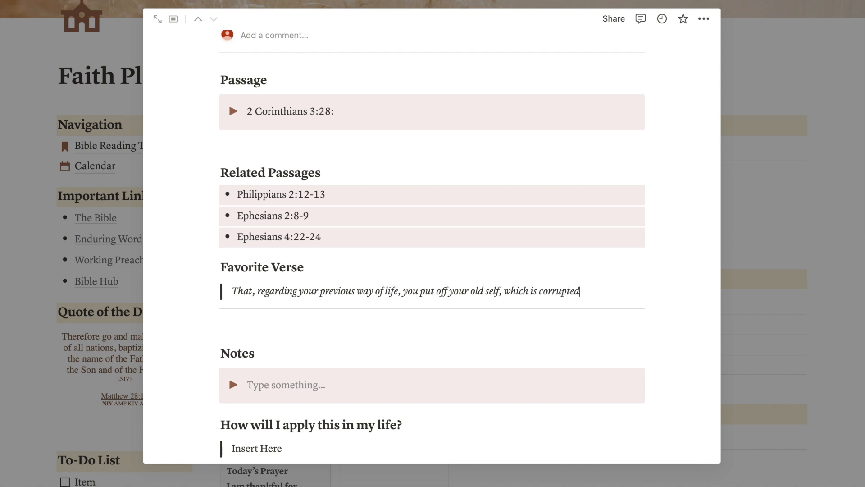
- Continue the italic verse in the Favorite Verse quote with "through deceitful desires and"
{"action": "type", "text": " brough ded"}
{"action": "type", "text": "eiful d"}
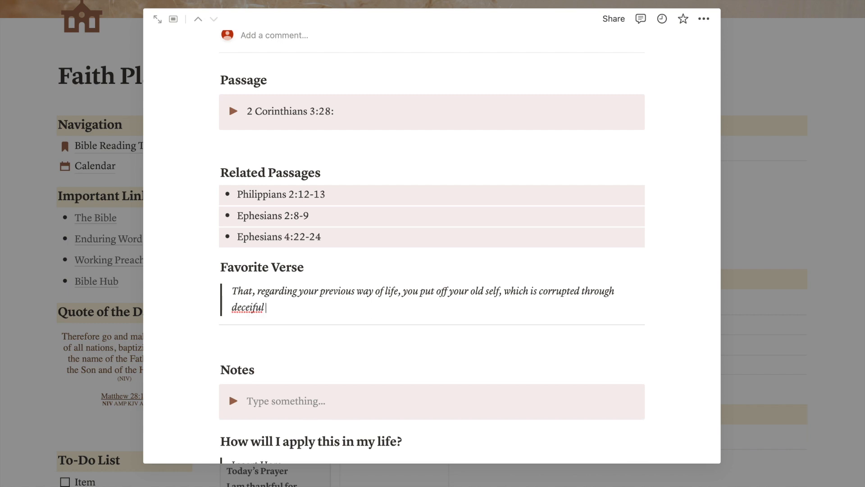
{"action": "key", "text": "BackSpace"}
{"action": "key", "text": "BackSpace"}
{"action": "key", "text": "BackSpace"}
{"action": "key", "text": "BackSpace"}
{"action": "key", "text": "BackSpace"}
{"action": "type", "text": "tful s"}
{"action": "key", "text": "BackSpace"}
{"action": "type", "text": "desires"}
{"action": "type", "text": "and"}
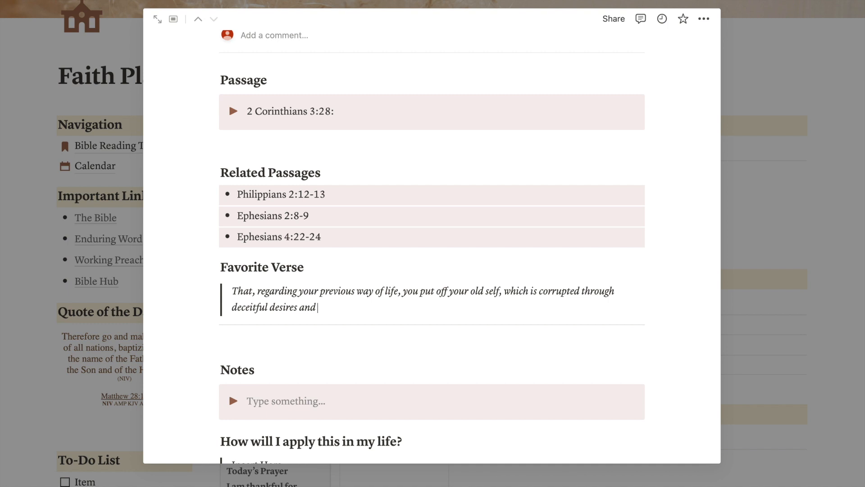
- Finish the favorite verse with "be continually renewed in the spirit of your mind, and put on the new self, created in God's image."
{"action": "type", "text": "be continually"}
{"action": "type", "text": "renewed in the spirit"}
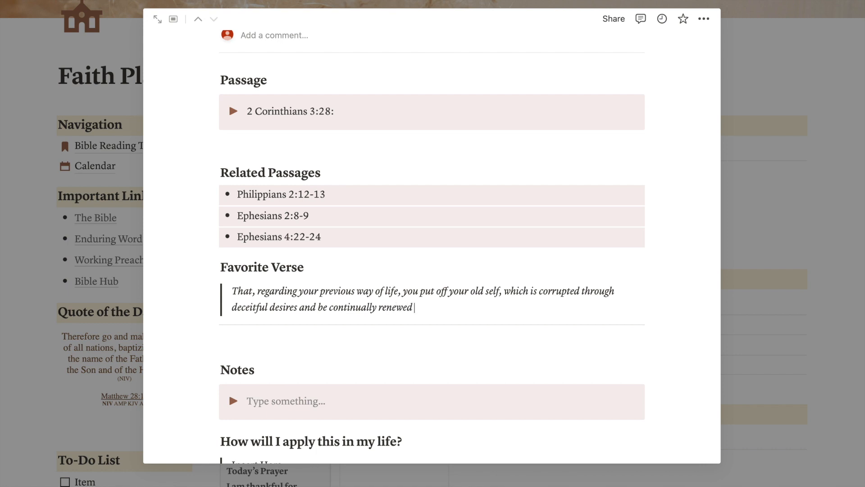
{"action": "type", "text": " of your mind"}
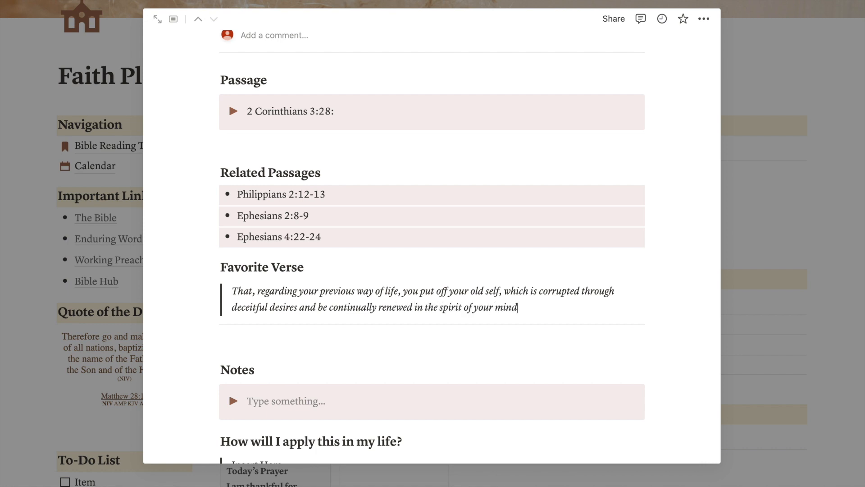
{"action": "type", "text": ", and put on the new self, c"}
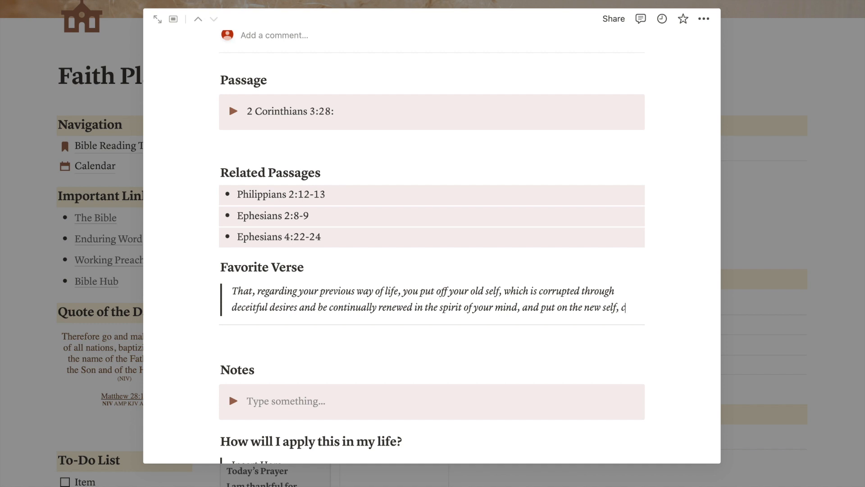
{"action": "type", "text": "reated in God's"}
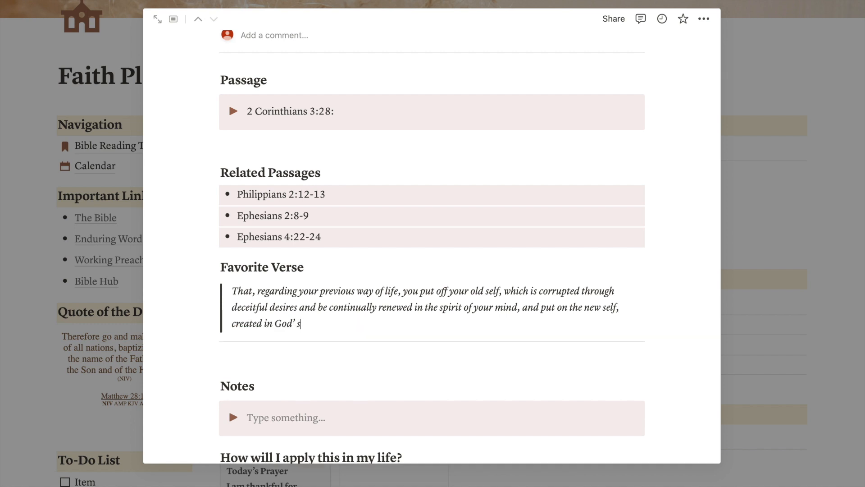
{"action": "type", "text": " image"}
{"action": "scroll", "coordinate": [395, 239], "scroll_direction": "down", "scroll_amount": 5}
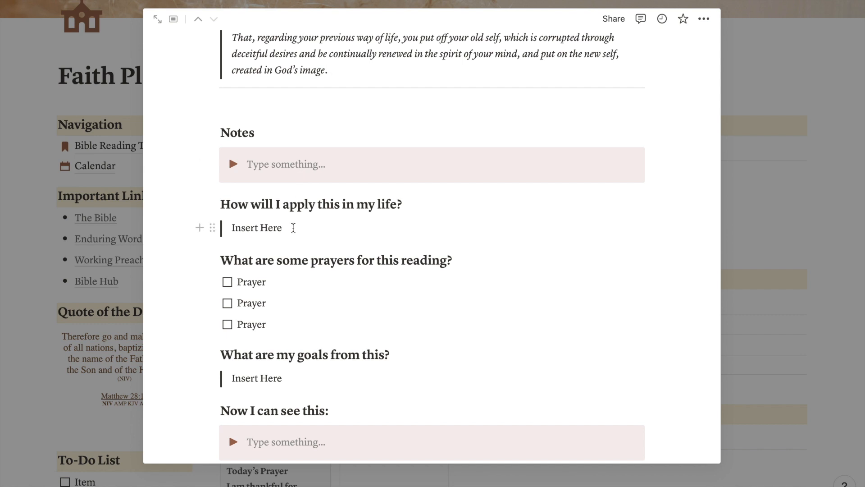
{"action": "scroll", "coordinate": [293, 228], "scroll_direction": "down", "scroll_amount": 2}
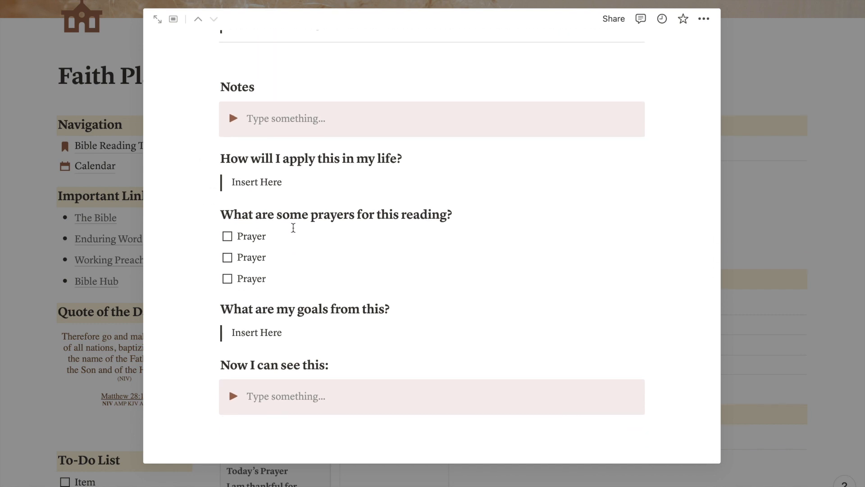
{"action": "left_click", "coordinate": [293, 183]}
{"action": "left_click_drag", "start_coordinate": [293, 183], "coordinate": [231, 183]}
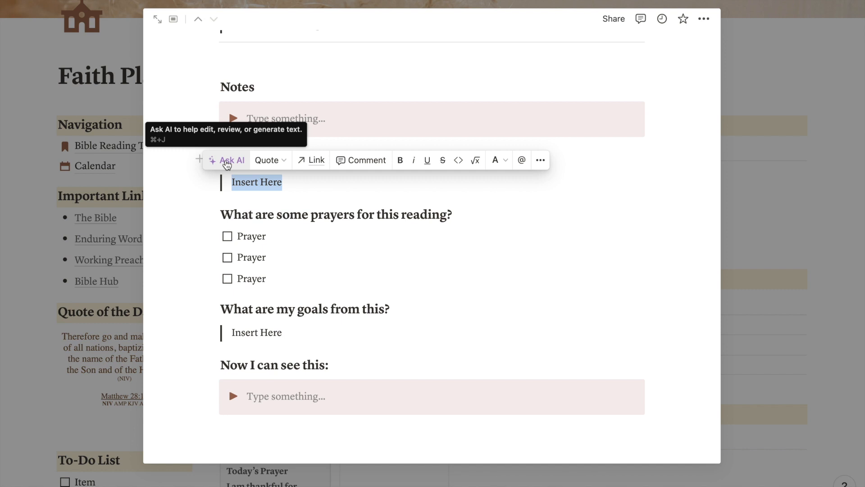
{"action": "left_click", "coordinate": [227, 164]}
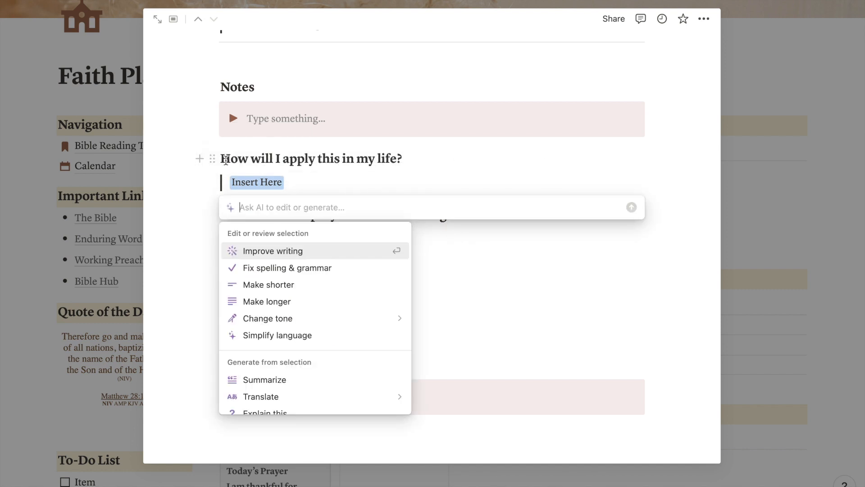
{"action": "type", "text": "write"}
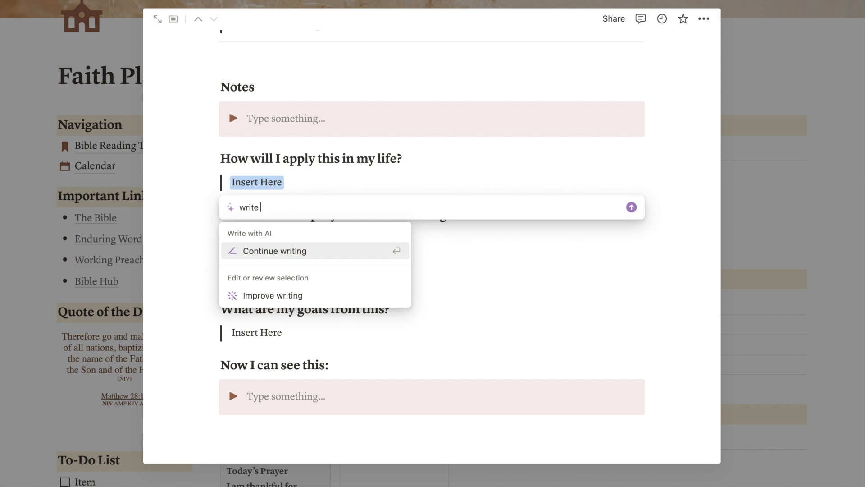
{"action": "key", "text": "BackSpace"}
{"action": "key", "text": "BackSpace"}
{"action": "key", "text": "BackSpace"}
{"action": "key", "text": "BackSpace"}
{"action": "key", "text": "BackSpace"}
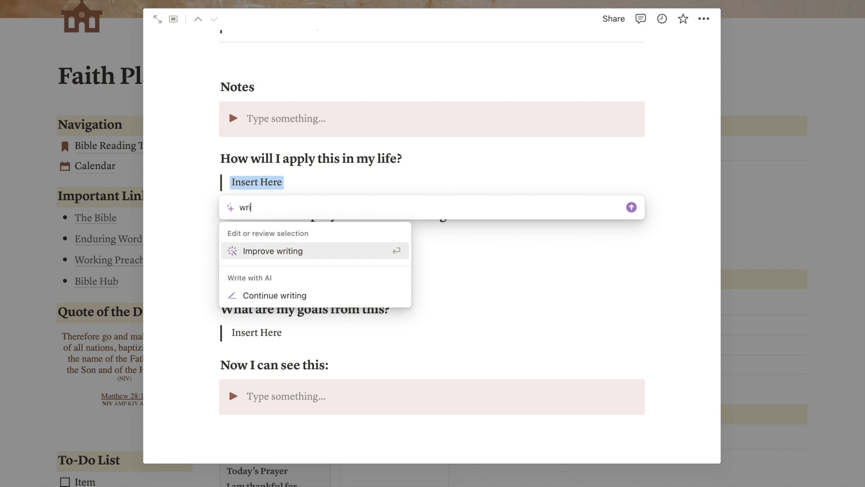
{"action": "key", "text": "Escape"}
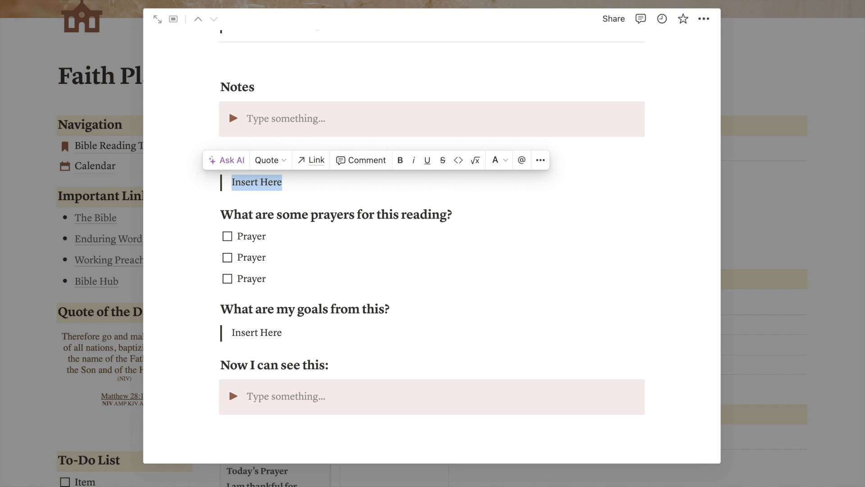
- Clear the "Insert Here" placeholder from the quote block under "How will I apply this in my life?"
{"action": "left_click", "coordinate": [305, 177]}
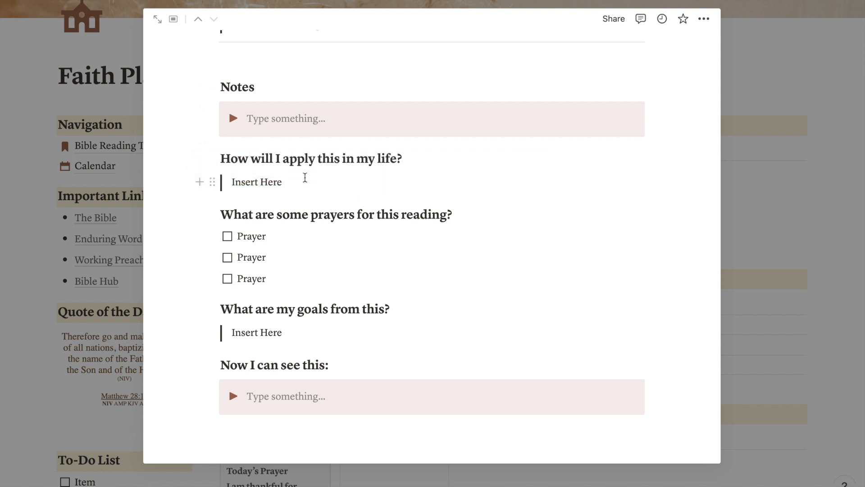
{"action": "key", "text": "BackSpace"}
{"action": "key", "text": "BackSpace"}
{"action": "key", "text": "BackSpace"}
{"action": "key", "text": "BackSpace"}
{"action": "key", "text": "BackSpace"}
{"action": "key", "text": "BackSpace"}
{"action": "key", "text": "BackSpace"}
{"action": "key", "text": "BackSpace"}
{"action": "key", "text": "BackSpace"}
{"action": "key", "text": "BackSpace"}
{"action": "key", "text": "BackSpace"}
- Enter "Reminding myself that I am human and mistakes will happen, but understanding to stay on that journey of becoming like Jesus." as the life application
{"action": "type", "text": "Reminding myself th"}
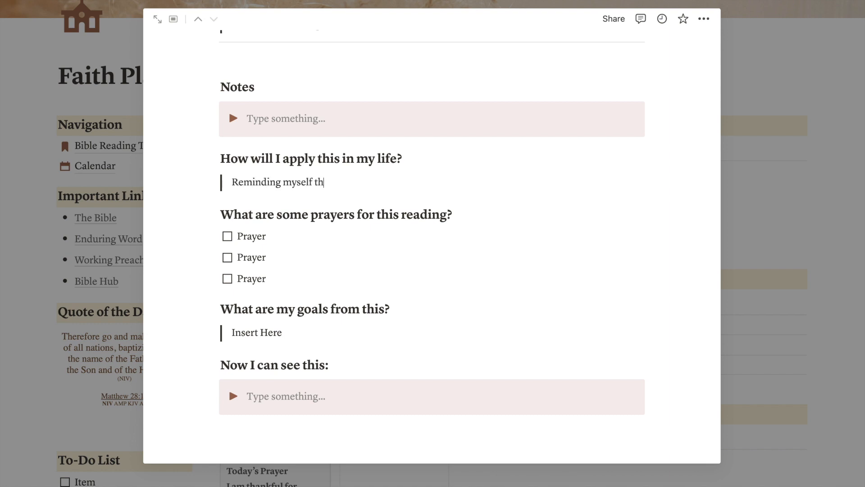
{"action": "type", "text": "at I am human and mistakes will "}
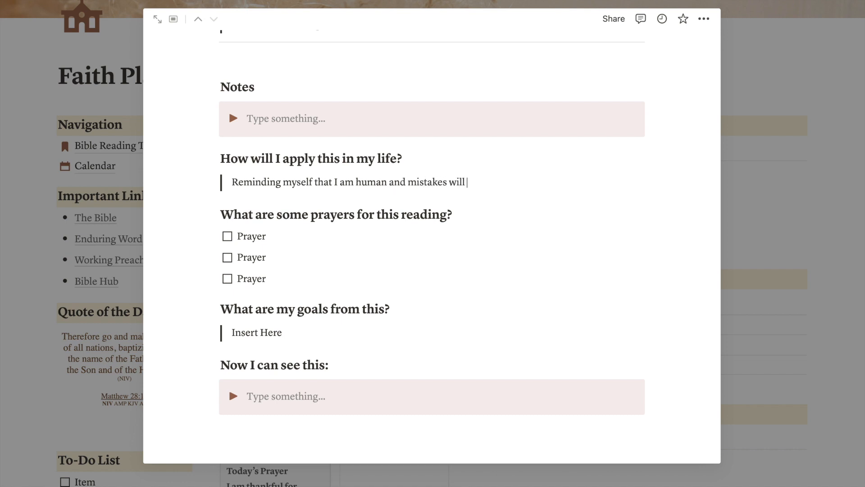
{"action": "type", "text": "happen, but understanding th"}
{"action": "key", "text": "BackSpace"}
{"action": "key", "text": "BackSpace"}
{"action": "type", "text": "to stay on that"}
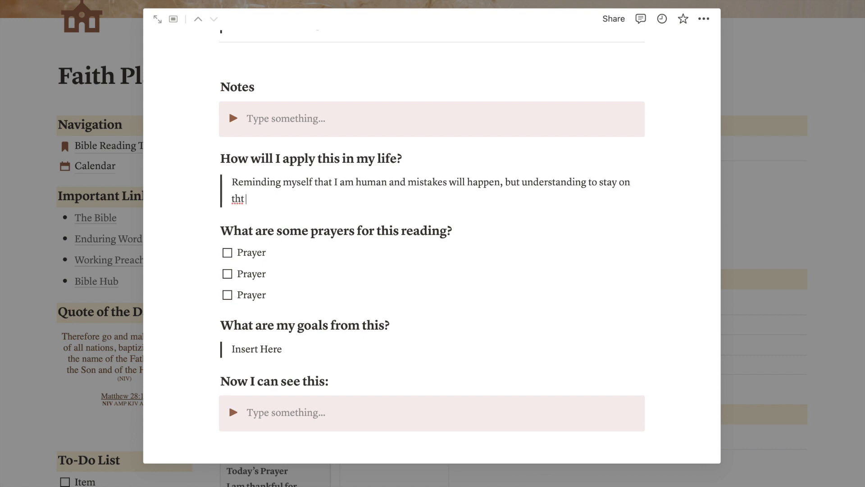
{"action": "type", "text": " journey of b"}
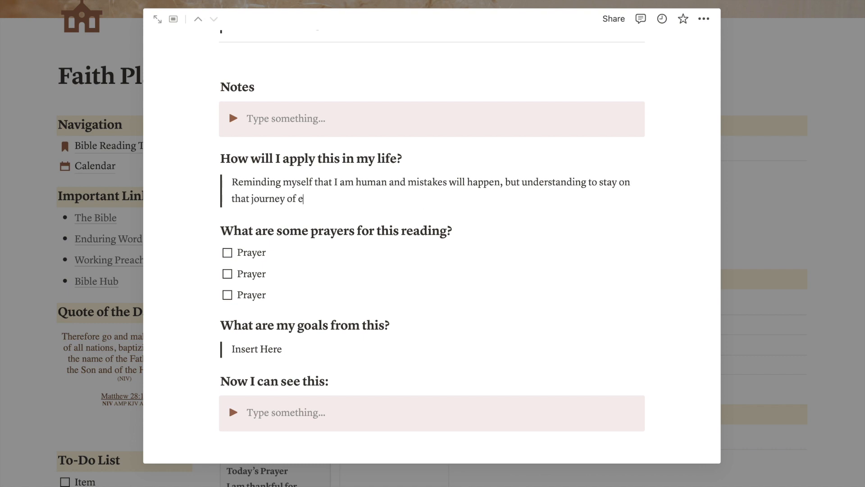
{"action": "type", "text": "ecoming like Jesus."}
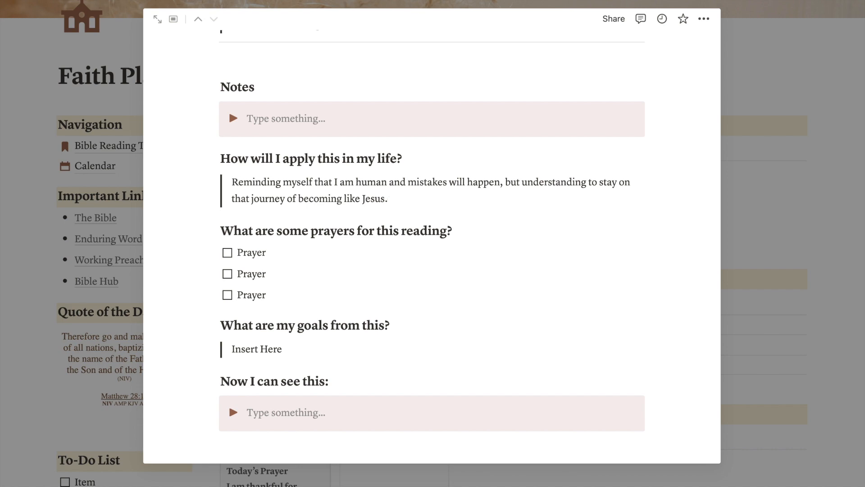
{"action": "scroll", "coordinate": [432, 246], "scroll_direction": "up", "scroll_amount": 12}
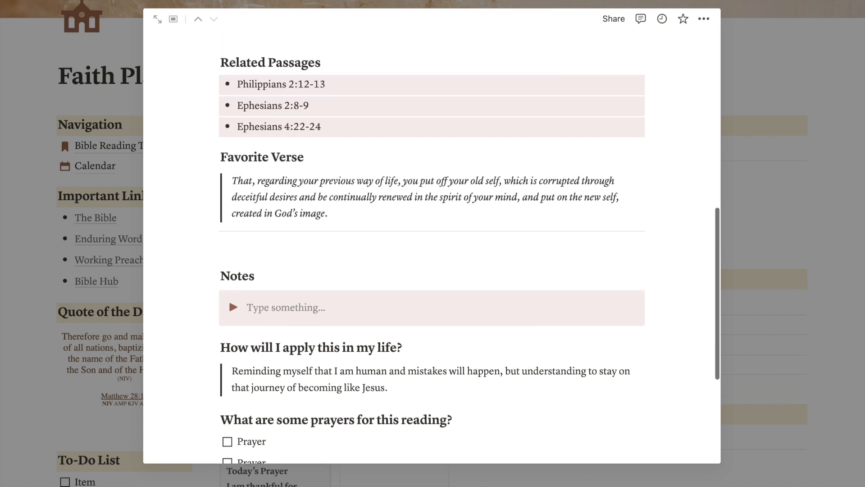
{"action": "scroll", "coordinate": [432, 246], "scroll_direction": "down", "scroll_amount": 10}
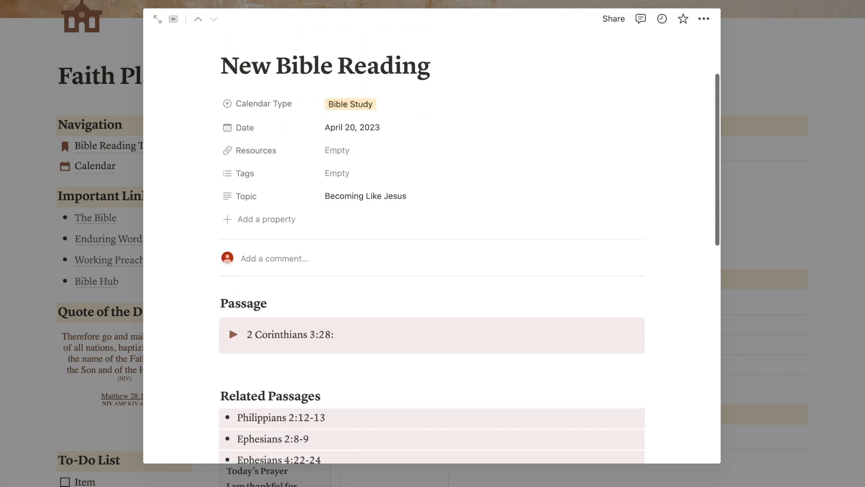
{"action": "scroll", "coordinate": [432, 246], "scroll_direction": "up", "scroll_amount": 12}
{"action": "scroll", "coordinate": [431, 246], "scroll_direction": "down", "scroll_amount": 10}
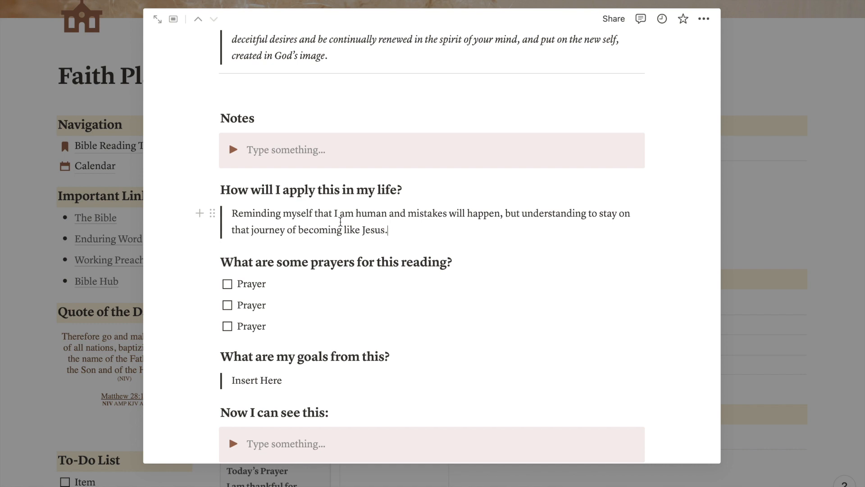
- Replace the first prayer placeholder with "trying to pray for my parenting that gets translated to my daughter"
{"action": "scroll", "coordinate": [340, 222], "scroll_direction": "down", "scroll_amount": 2}
{"action": "left_click", "coordinate": [284, 231]}
{"action": "key", "text": "BackSpace"}
{"action": "key", "text": "BackSpace"}
{"action": "key", "text": "BackSpace"}
{"action": "key", "text": "BackSpace"}
{"action": "key", "text": "BackSpace"}
{"action": "key", "text": "BackSpace"}
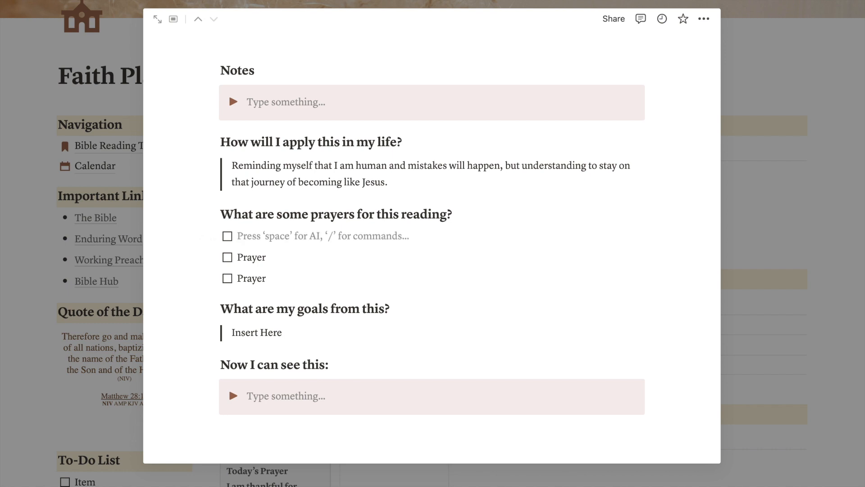
{"action": "type", "text": "try"}
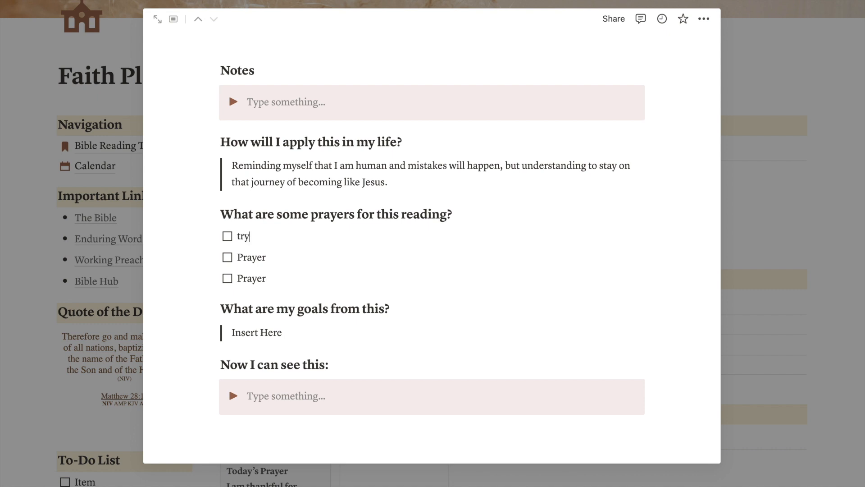
{"action": "type", "text": "ing to pray for my parenting that gets tran"}
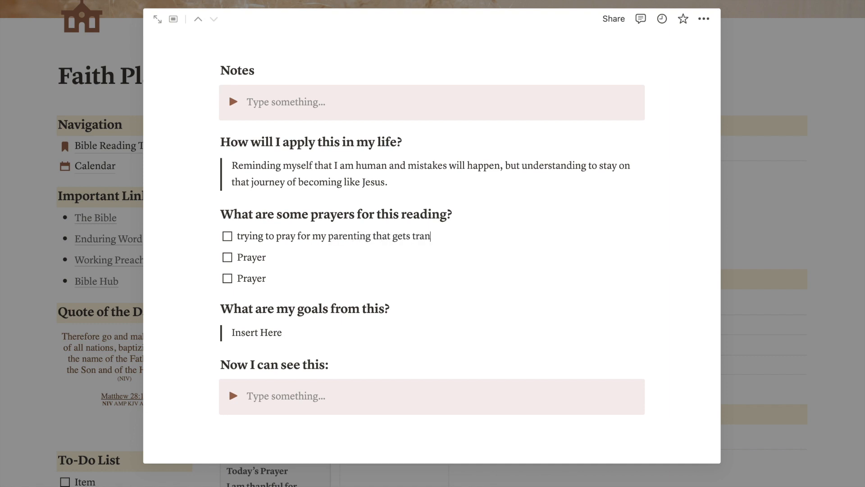
{"action": "type", "text": "slated to my daughter"}
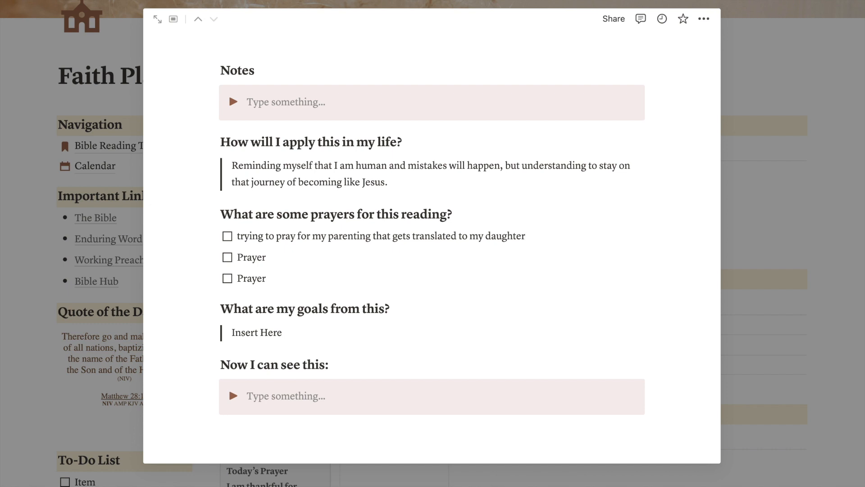
- Replace the second prayer placeholder with "praying for external and internal family"
{"action": "key", "text": "BackSpace"}
{"action": "key", "text": "BackSpace"}
{"action": "key", "text": "BackSpace"}
{"action": "key", "text": "BackSpace"}
{"action": "key", "text": "BackSpace"}
{"action": "key", "text": "BackSpace"}
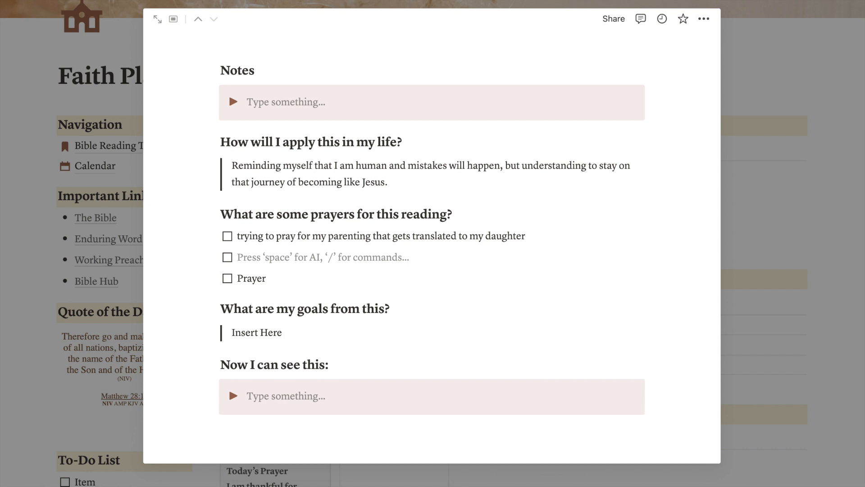
{"action": "type", "text": "praying f"}
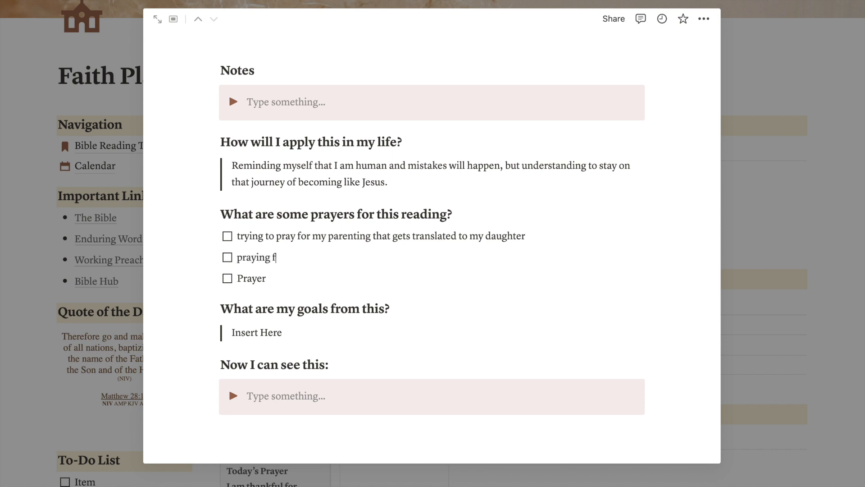
{"action": "type", "text": "or external and internal family"}
- Clear the placeholder text from the third prayer item, keeping the line as an empty checkbox
{"action": "left_click", "coordinate": [267, 278]}
{"action": "key", "text": "BackSpace"}
{"action": "key", "text": "BackSpace"}
{"action": "key", "text": "BackSpace"}
{"action": "key", "text": "BackSpace"}
{"action": "key", "text": "BackSpace"}
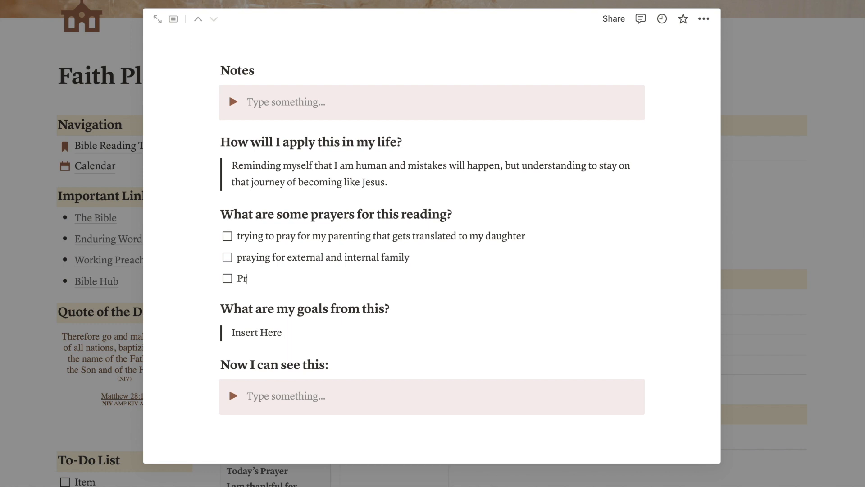
{"action": "key", "text": "BackSpace"}
{"action": "key", "text": "BackSpace"}
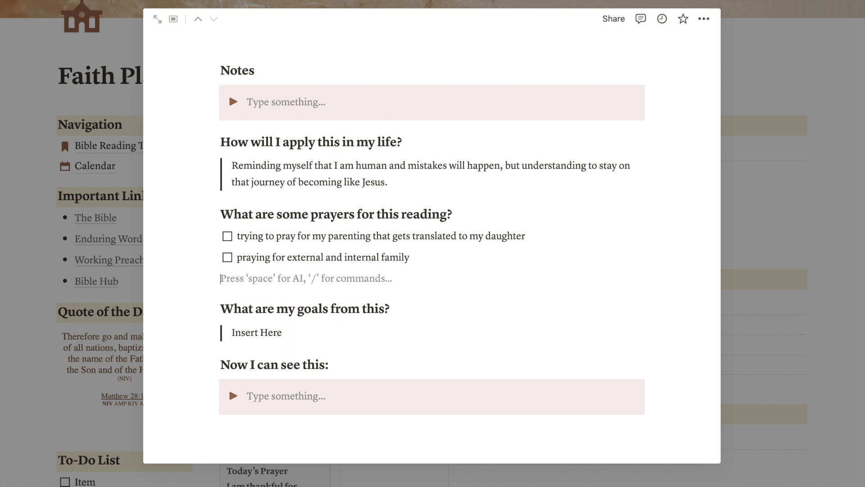
{"action": "key", "text": "Return"}
{"action": "key", "text": "ctrl+z"}
{"action": "key", "text": "ctrl+z"}
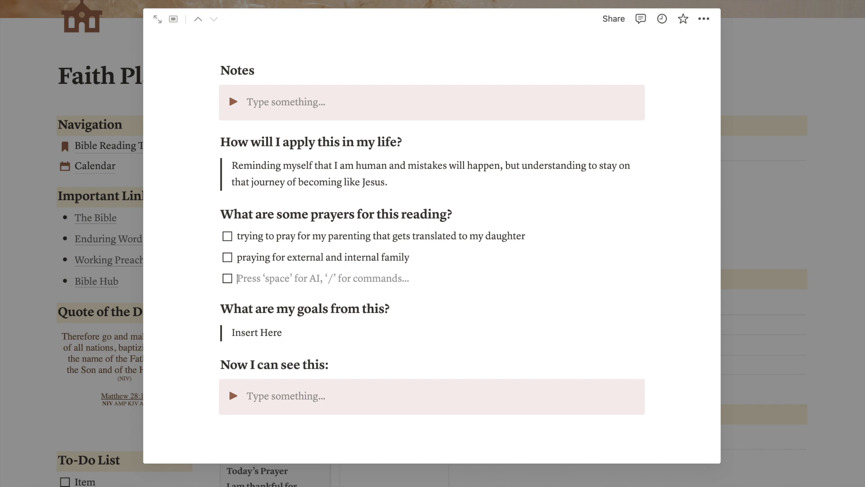
- Append a colon to the Ephesians 2:8-9 entry in the Related Passages list
{"action": "scroll", "coordinate": [312, 175], "scroll_direction": "up", "scroll_amount": 6}
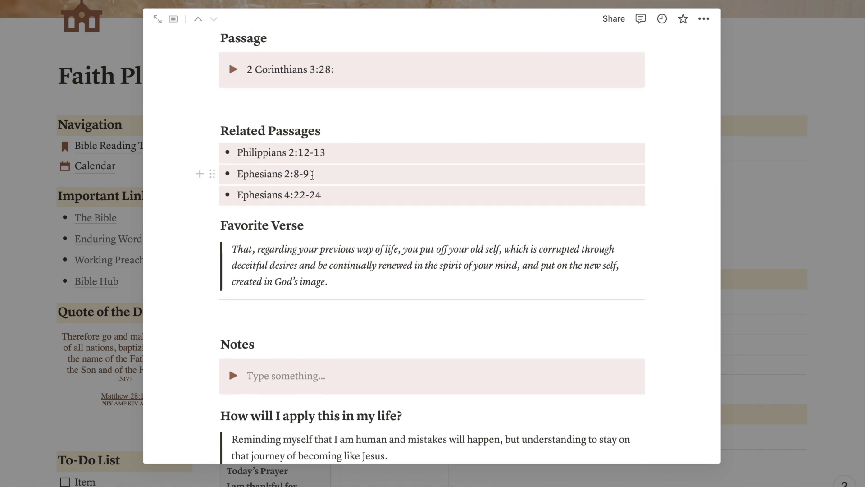
{"action": "scroll", "coordinate": [312, 173], "scroll_direction": "down", "scroll_amount": 1}
{"action": "left_click", "coordinate": [316, 167]}
{"action": "type", "text": ":"}
{"action": "scroll", "coordinate": [340, 193], "scroll_direction": "down", "scroll_amount": 5}
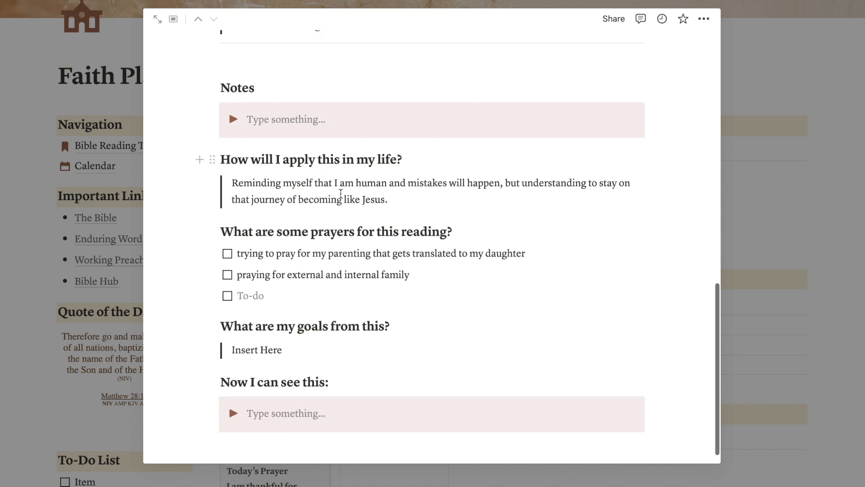
- Enter "giving the credit to Jesus and God" as the third prayer
{"action": "left_click", "coordinate": [282, 290]}
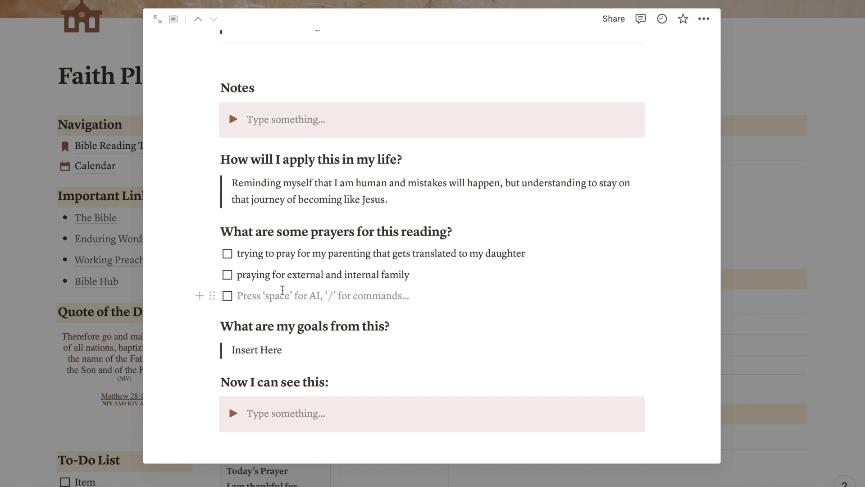
{"action": "type", "text": "giving to"}
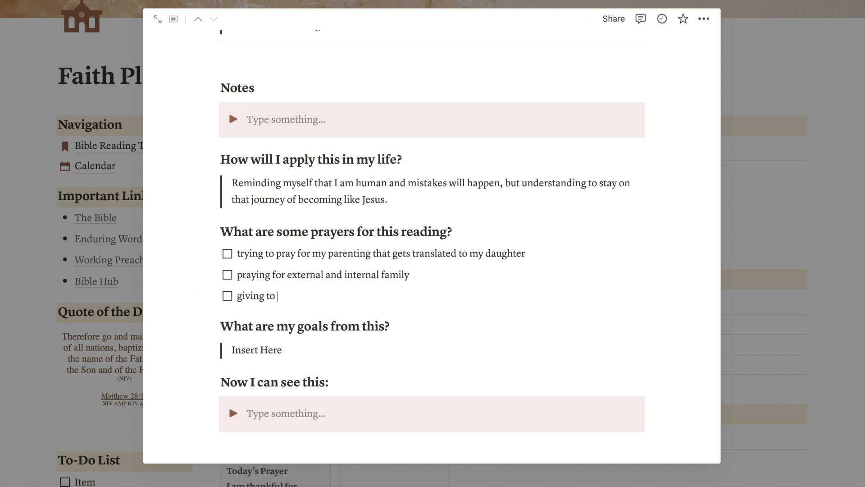
{"action": "key", "text": "BackSpace"}
{"action": "key", "text": "BackSpace"}
{"action": "type", "text": "the credit to Jesus and gOD"}
{"action": "key", "text": "BackSpace"}
{"action": "key", "text": "BackSpace"}
{"action": "key", "text": "BackSpace"}
{"action": "type", "text": "God"}
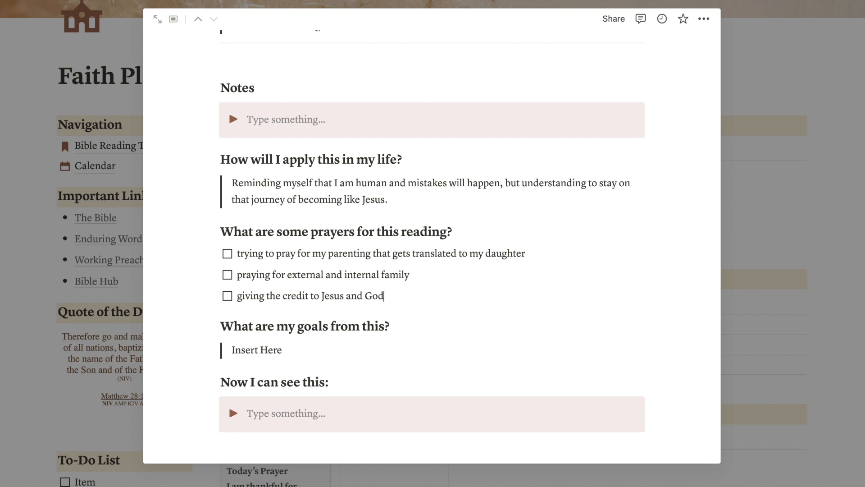
- Clear the "Insert Here" placeholder from the quote block under "What are my goals from this?"
{"action": "scroll", "coordinate": [293, 316], "scroll_direction": "down", "scroll_amount": 1}
{"action": "left_click", "coordinate": [292, 326]}
{"action": "key", "text": "BackSpace"}
{"action": "key", "text": "BackSpace"}
{"action": "key", "text": "BackSpace"}
{"action": "key", "text": "BackSpace"}
{"action": "key", "text": "BackSpace"}
{"action": "key", "text": "BackSpace"}
{"action": "key", "text": "BackSpace"}
{"action": "key", "text": "BackSpace"}
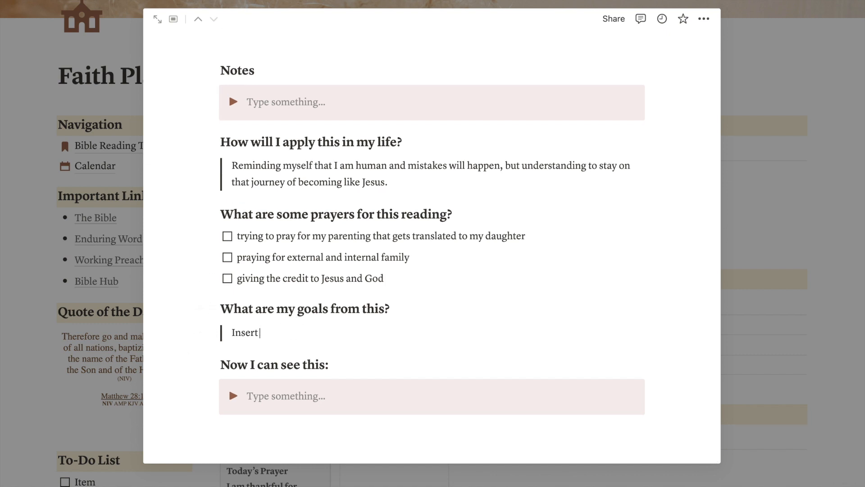
{"action": "key", "text": "BackSpace"}
{"action": "key", "text": "BackSpace"}
{"action": "key", "text": "BackSpace"}
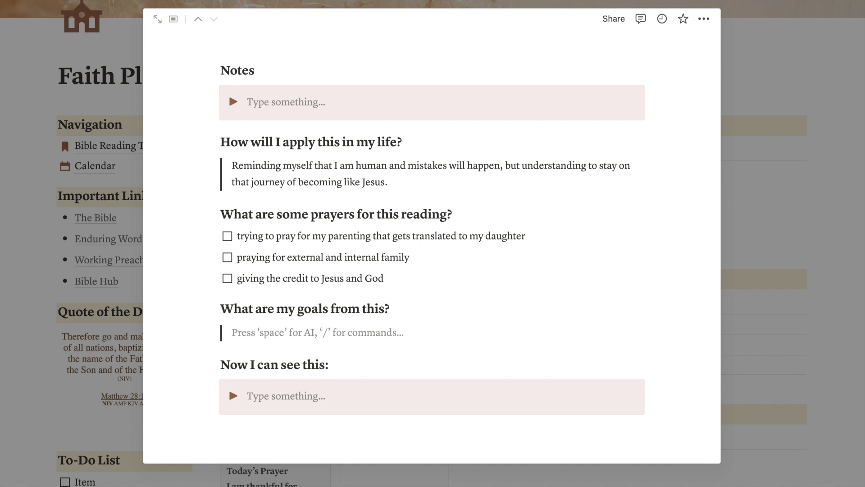
- Add a bulleted goal reading "teaching my daughter that we should give thanks constantly and consistently through prayer"
{"action": "type", "text": "-"}
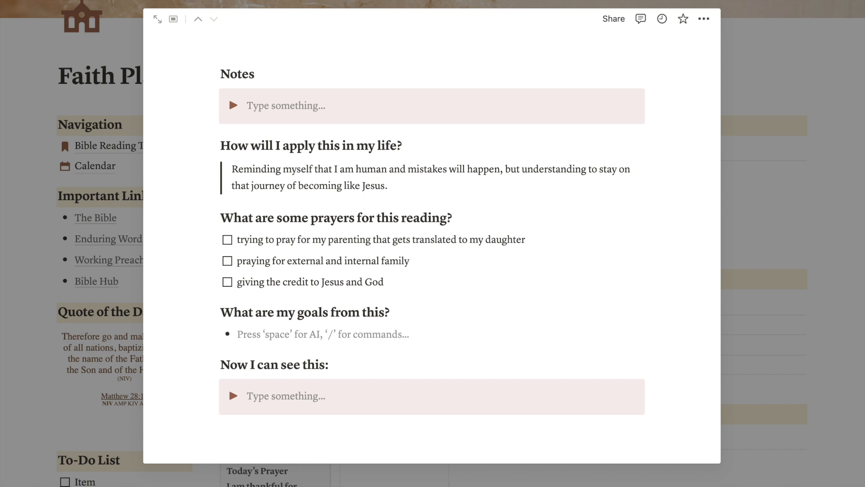
{"action": "type", "text": "teaching as"}
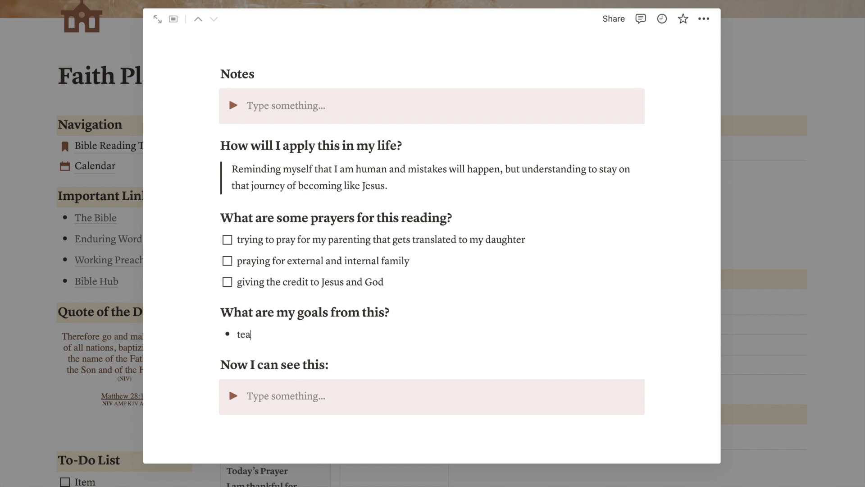
{"action": "key", "text": "BackSpace"}
{"action": "key", "text": "BackSpace"}
{"action": "key", "text": "BackSpace"}
{"action": "type", "text": "my daughter that"}
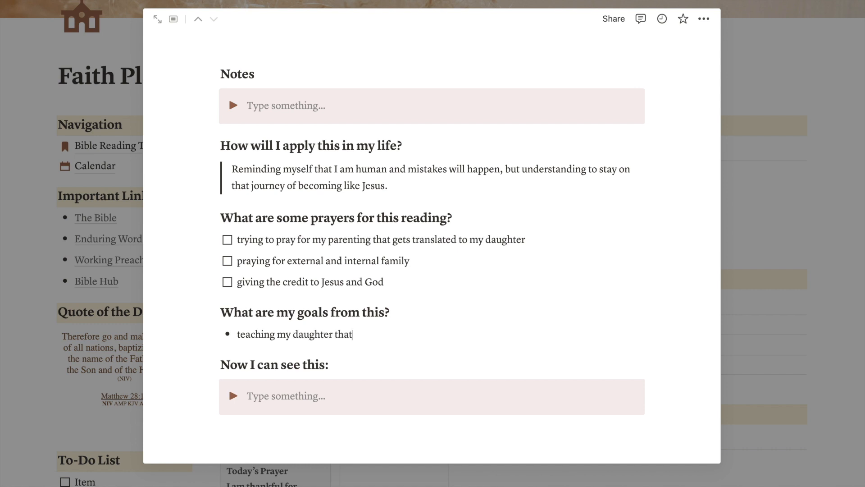
{"action": "type", "text": " we should give thanks constan"}
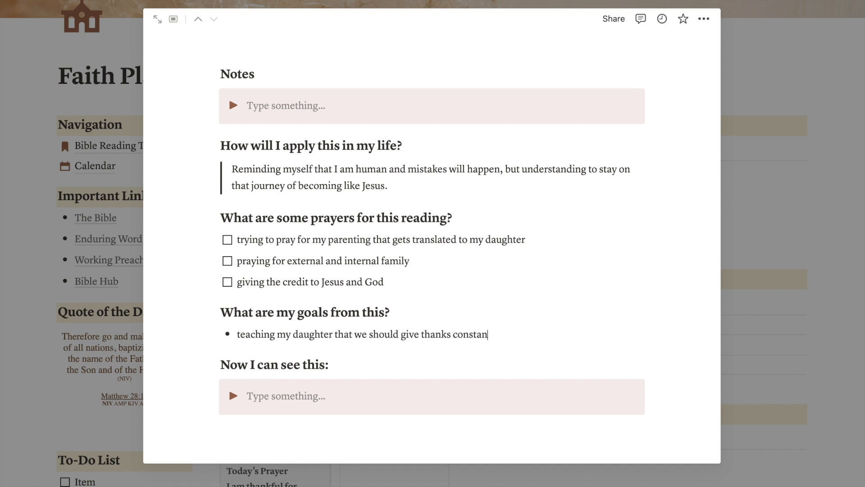
{"action": "type", "text": "tly and consistently through prayer"}
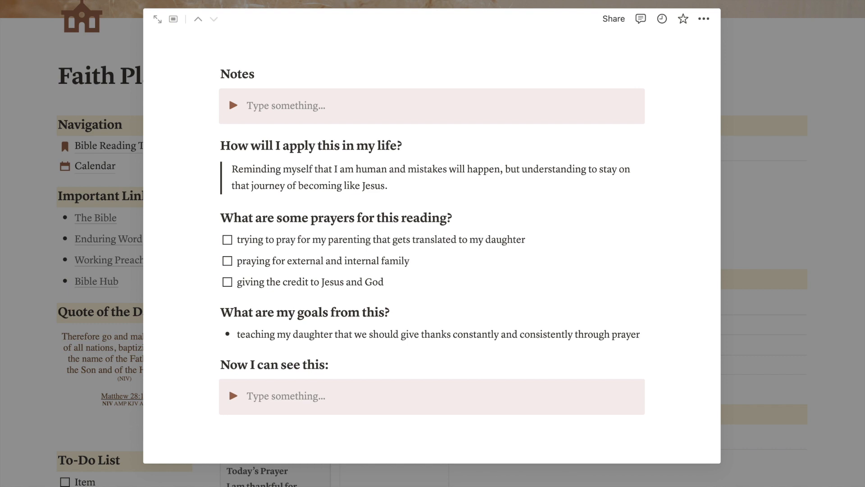
- Add a second bulleted goal reading "spreading love and finding opportunities to do so within the family and externally"
{"action": "key", "text": "Return"}
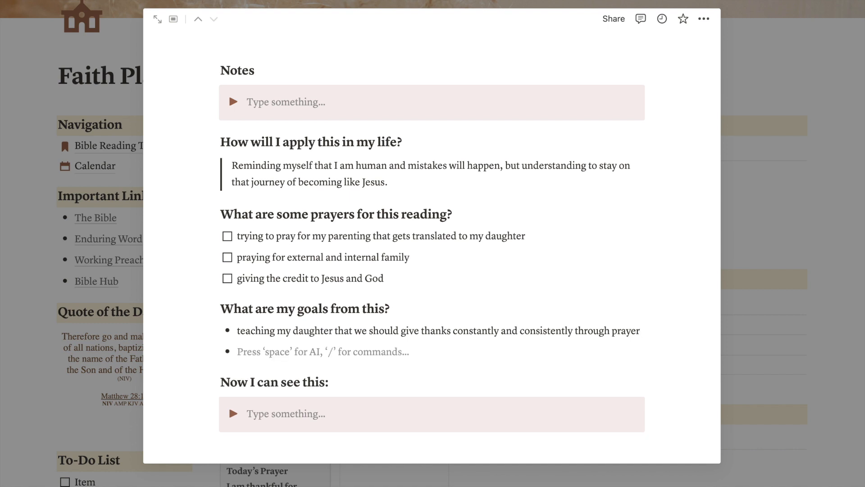
{"action": "type", "text": "spr"}
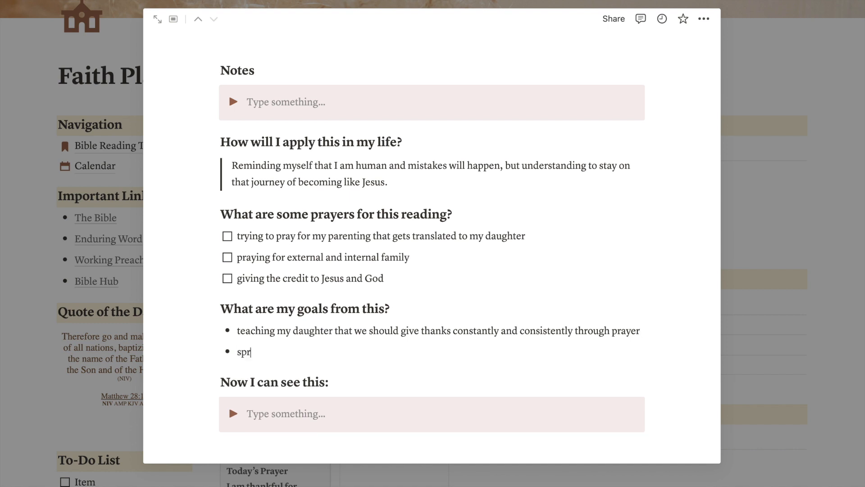
{"action": "type", "text": "eading love"}
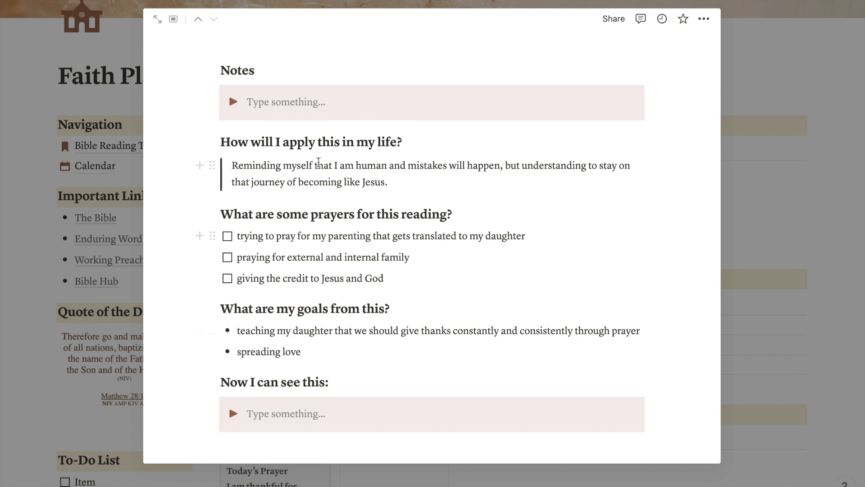
{"action": "scroll", "coordinate": [350, 120], "scroll_direction": "up", "scroll_amount": 15}
{"action": "scroll", "coordinate": [397, 302], "scroll_direction": "down", "scroll_amount": 15}
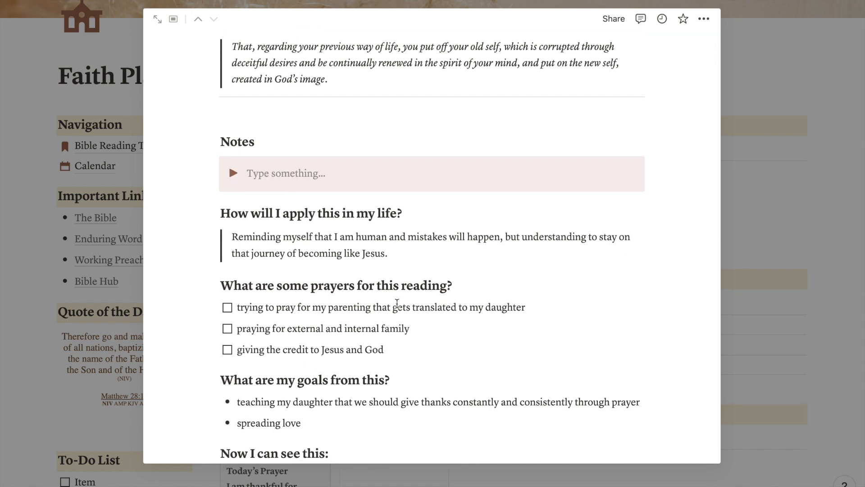
{"action": "scroll", "coordinate": [397, 303], "scroll_direction": "down", "scroll_amount": 2}
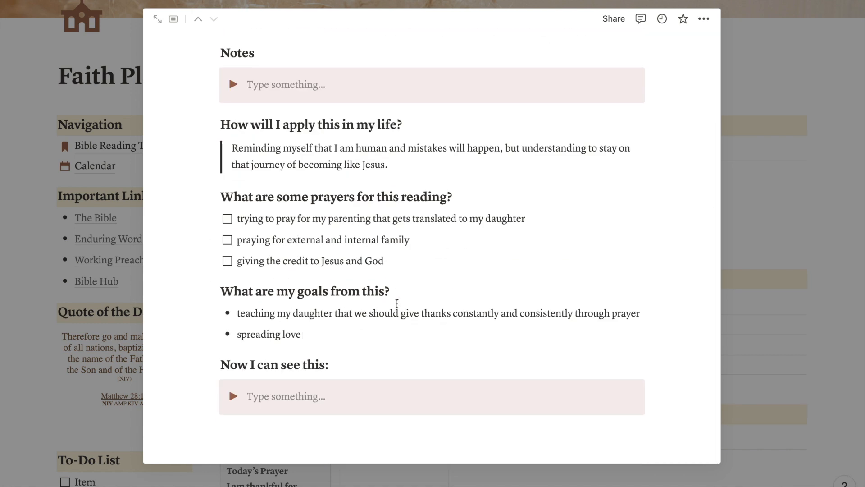
{"action": "type", "text": "and finding opportunities to"}
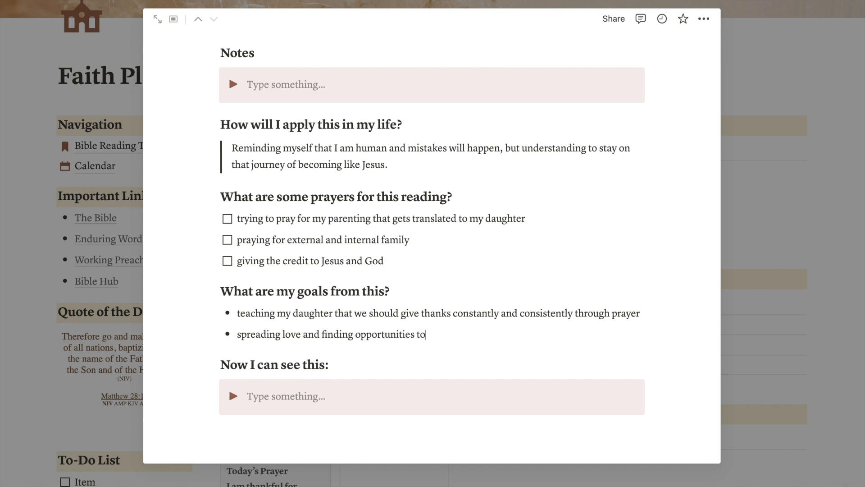
{"action": "type", "text": " do so within the fam"}
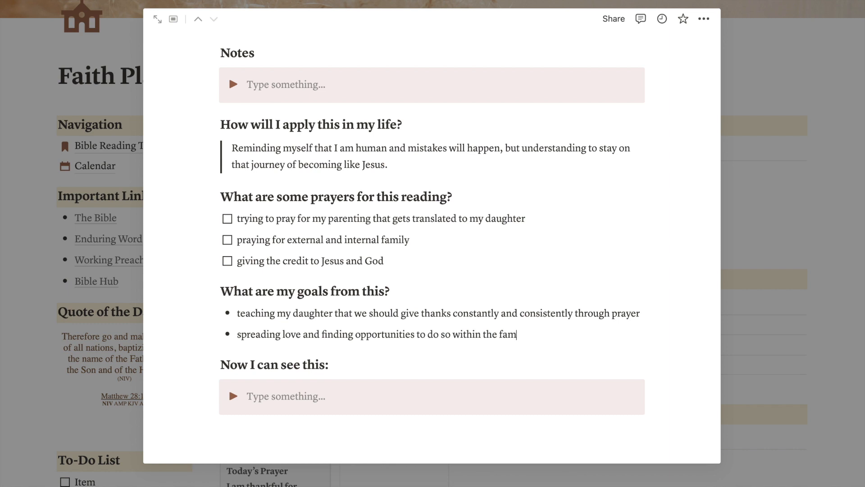
{"action": "type", "text": "ily and externally"}
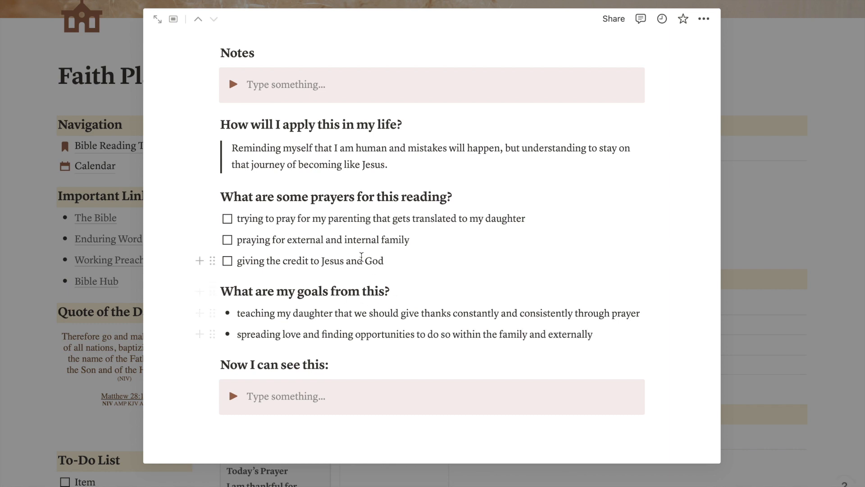
- Under "Now I can see this:", write "We should be giving thanks constantly, not just around Easter - and that"
{"action": "left_click", "coordinate": [305, 391]}
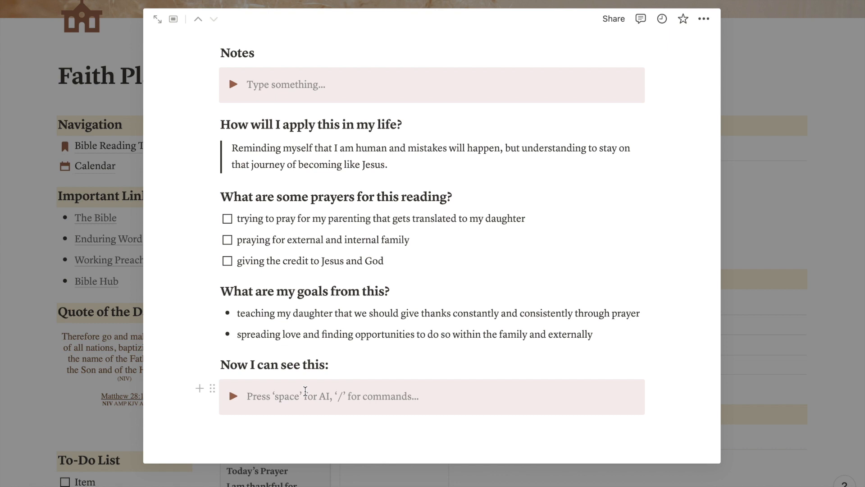
{"action": "type", "text": "I"}
{"action": "key", "text": "BackSpace"}
{"action": "type", "text": "We "}
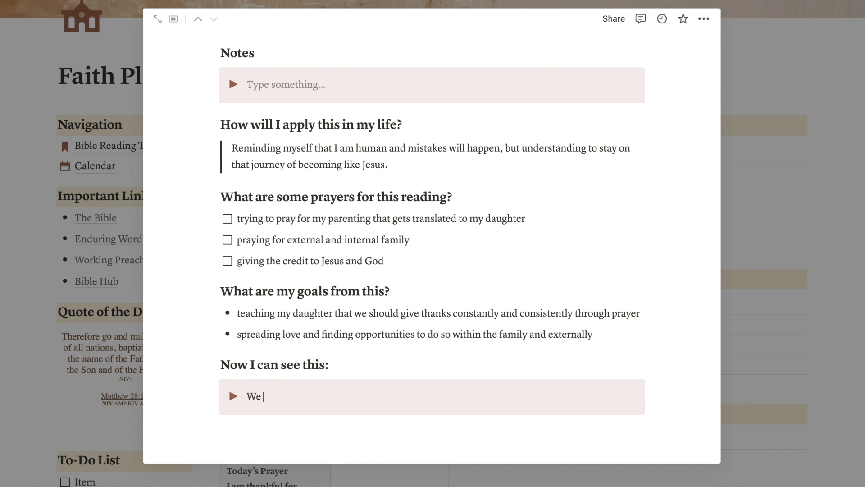
{"action": "type", "text": "should be giving"}
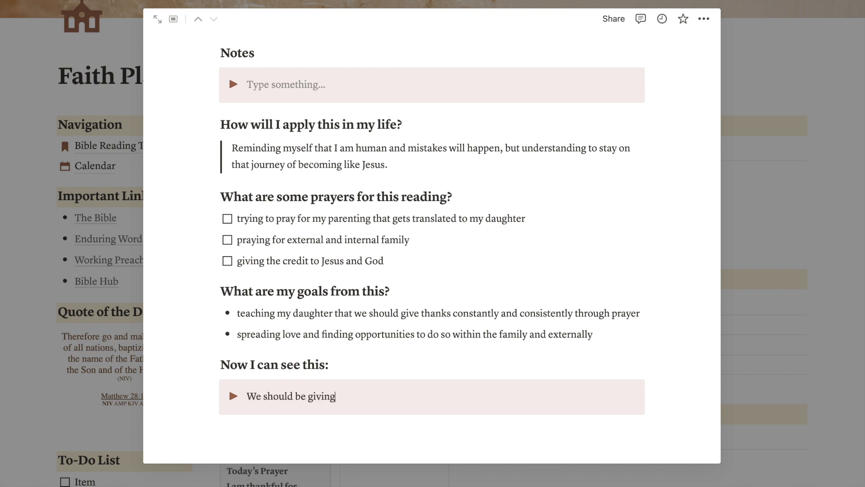
{"action": "type", "text": " thanks constantly"}
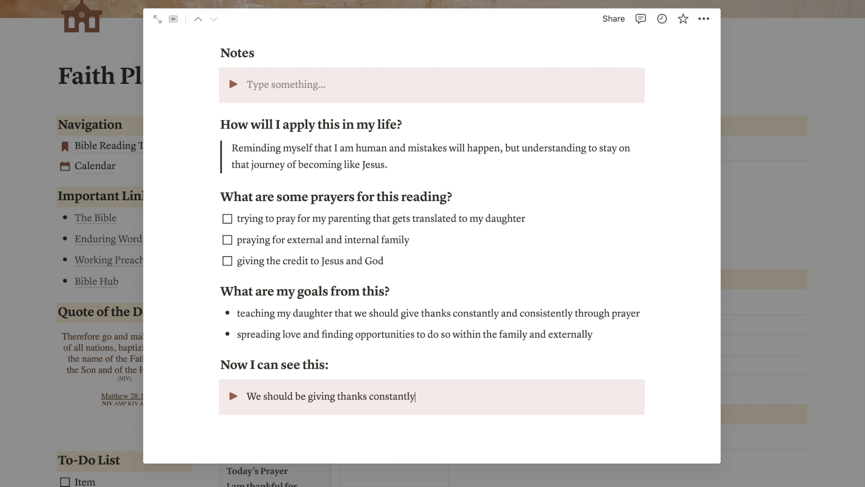
{"action": "type", "text": ", not just around Easter - and that"}
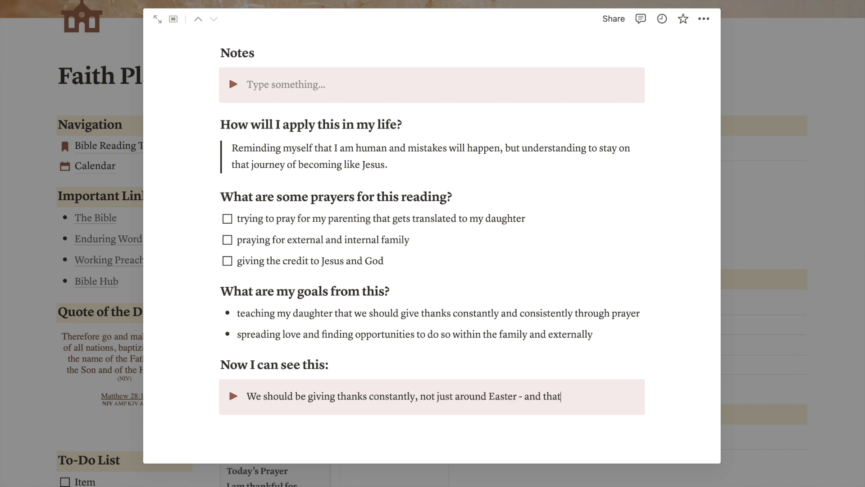
- Complete the "Now I can see this:" sentence with "we find opportunities to talk about the goodness of God."
{"action": "type", "text": " we find opportunities to"}
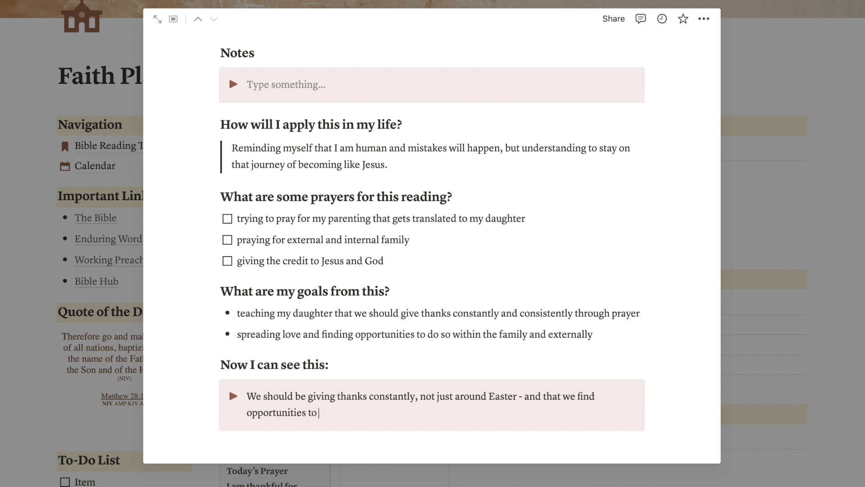
{"action": "type", "text": " talk about the goodness fo G"}
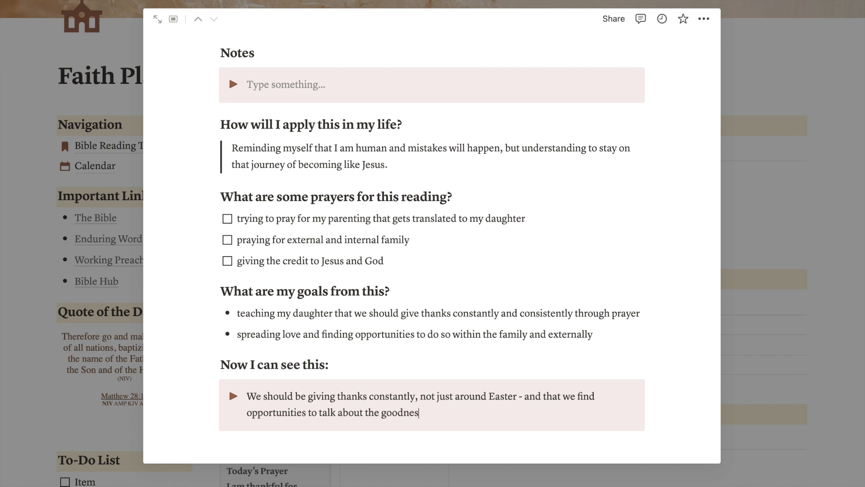
{"action": "key", "text": "BackSpace"}
{"action": "key", "text": "BackSpace"}
{"action": "key", "text": "BackSpace"}
{"action": "key", "text": "BackSpace"}
{"action": "type", "text": "OF"}
{"action": "key", "text": "BackSpace"}
{"action": "key", "text": "BackSpace"}
{"action": "type", "text": "of God."}
- Retitle the Bible reading entry "Becoming Like Jesus: Day 1" and close it
{"action": "scroll", "coordinate": [346, 353], "scroll_direction": "up", "scroll_amount": 10}
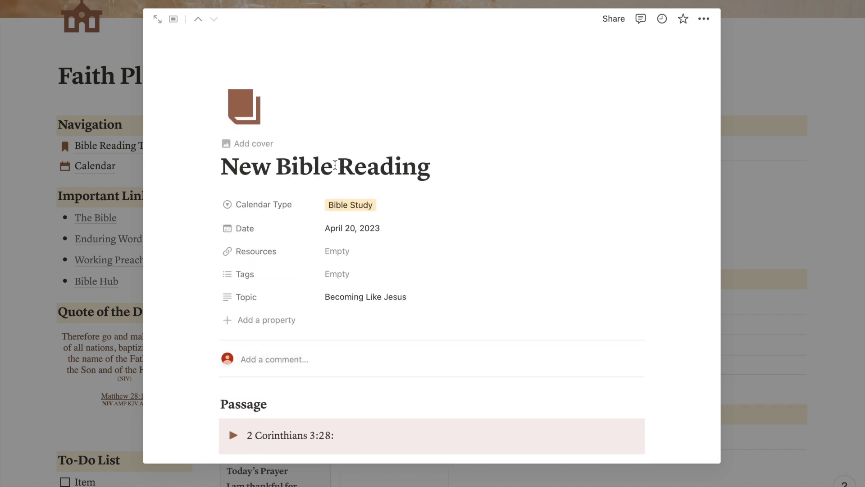
{"action": "triple_click", "coordinate": [335, 165]}
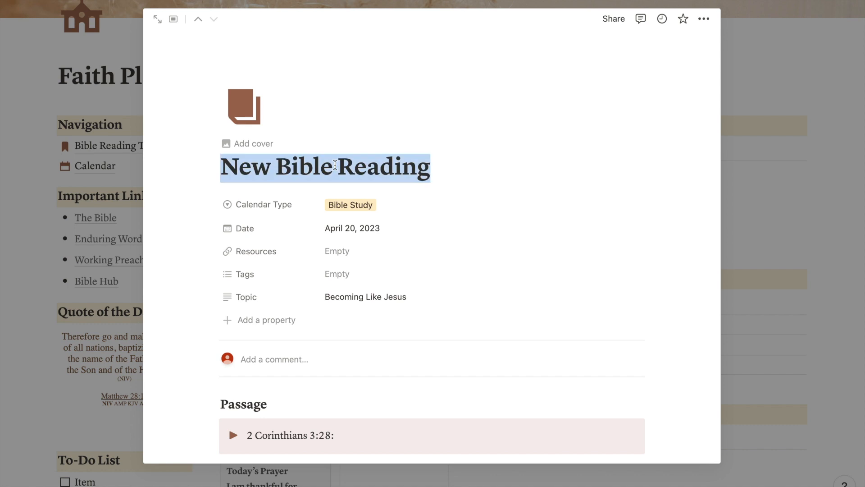
{"action": "type", "text": "Beco"}
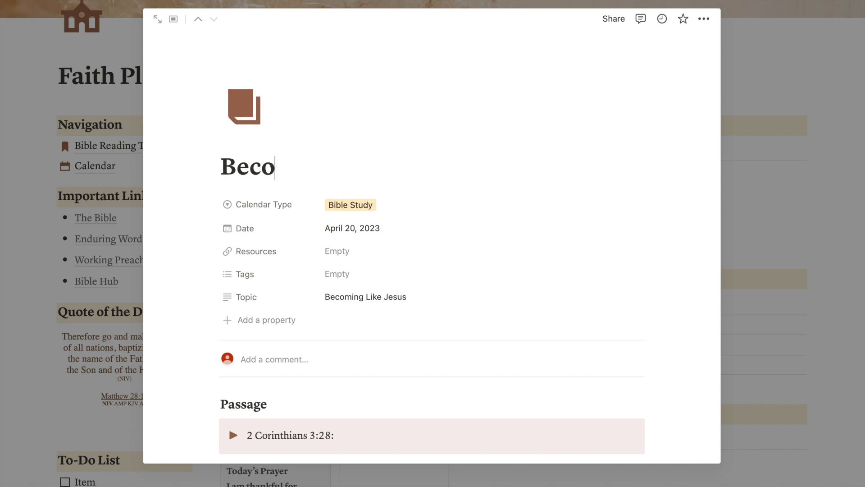
{"action": "type", "text": "ming Like J"}
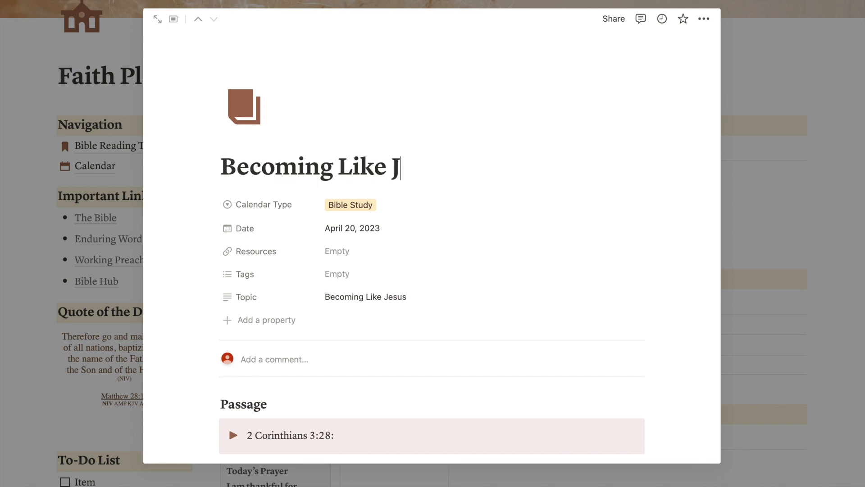
{"action": "type", "text": "esus: Day 1"}
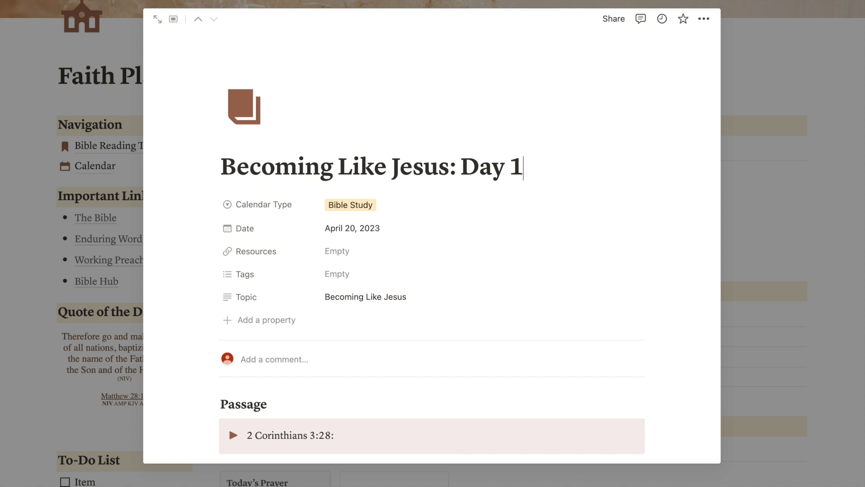
{"action": "left_click", "coordinate": [779, 171]}
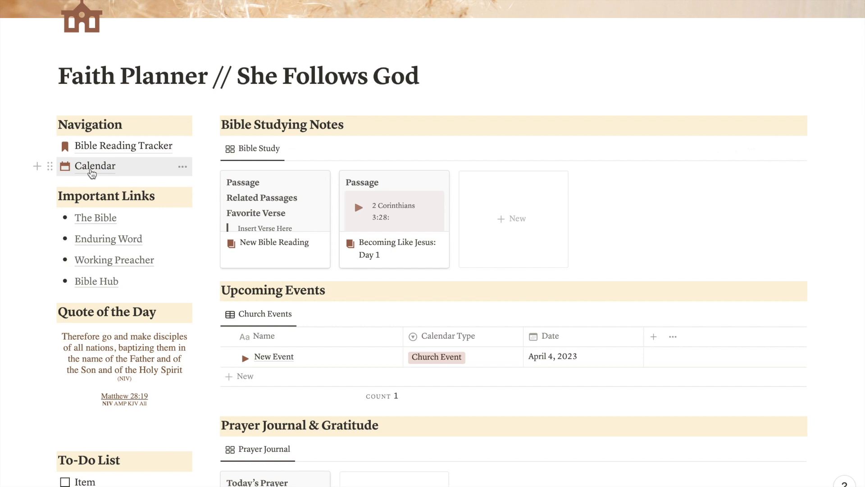
- Go to the Calendar page, open the "Becoming Like Jesus: Day 1" entry on April 20 and review its content
{"action": "left_click", "coordinate": [92, 171]}
{"action": "scroll", "coordinate": [461, 274], "scroll_direction": "down", "scroll_amount": 1}
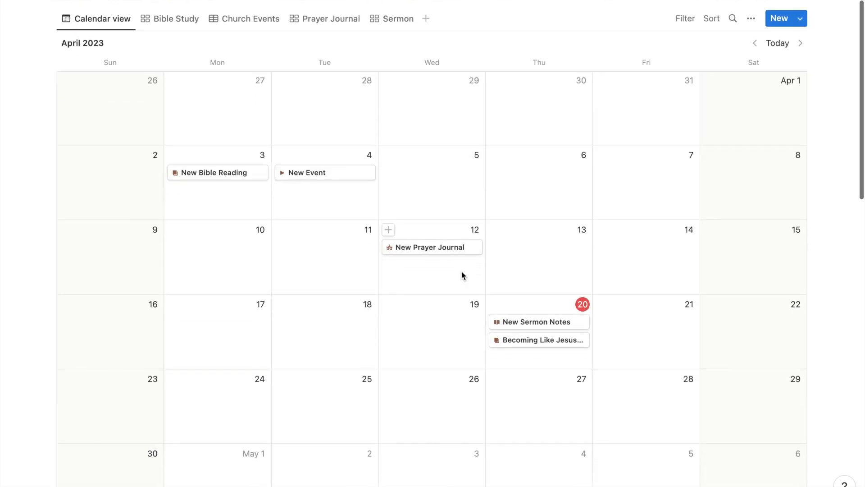
{"action": "left_click", "coordinate": [556, 340]}
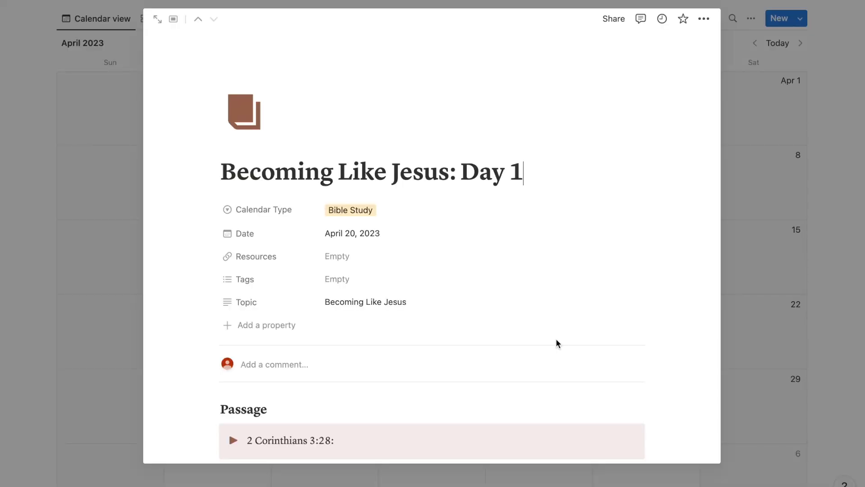
{"action": "scroll", "coordinate": [479, 268], "scroll_direction": "down", "scroll_amount": 4}
{"action": "scroll", "coordinate": [480, 266], "scroll_direction": "down", "scroll_amount": 10}
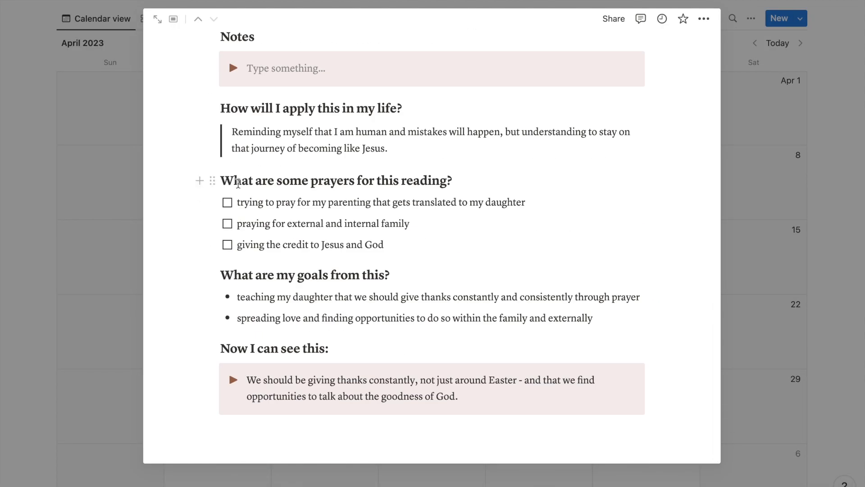
- Check off the first prayer, about parenting, and uncheck it again
{"action": "left_click", "coordinate": [228, 206]}
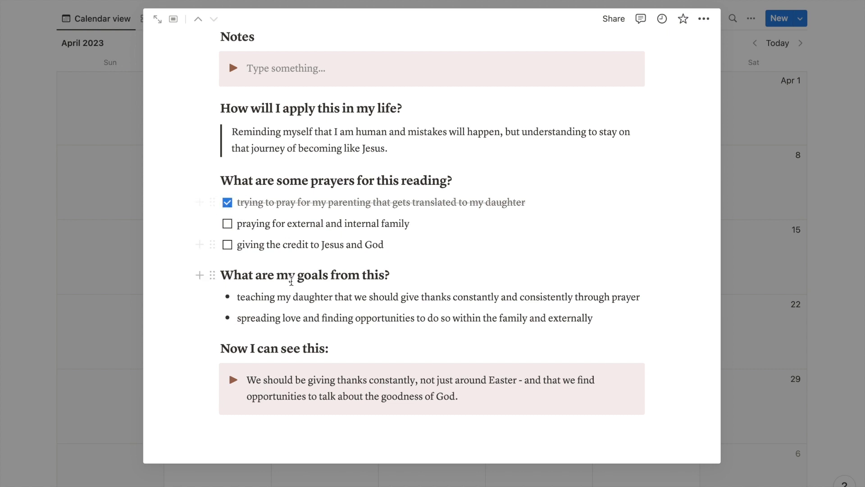
{"action": "left_click", "coordinate": [227, 202]}
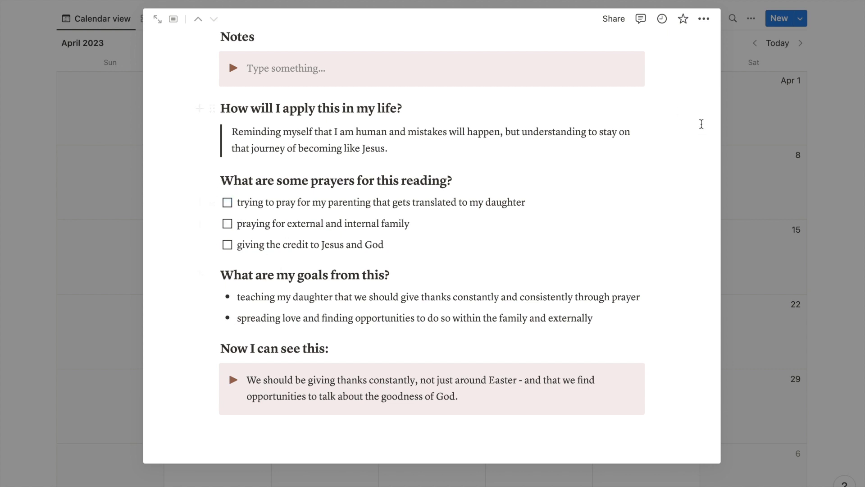
{"action": "scroll", "coordinate": [597, 124], "scroll_direction": "up", "scroll_amount": 10}
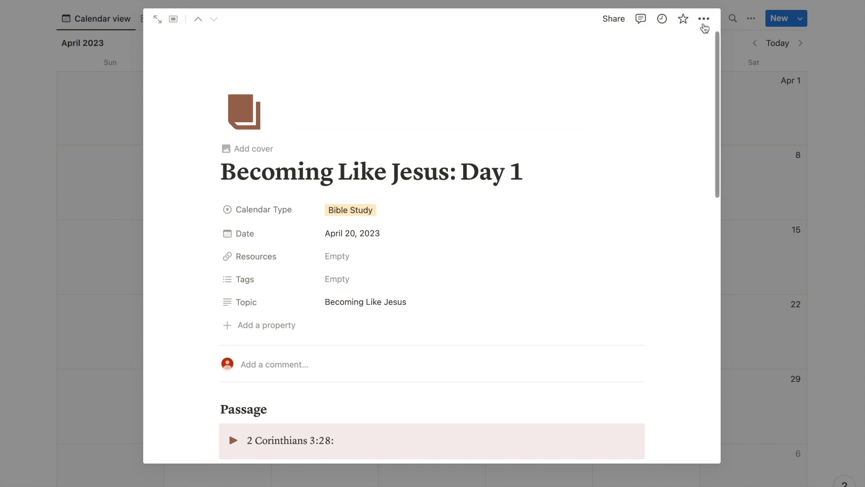
- Look at the entry's export options and its sharing options without exporting or sharing it
{"action": "left_click", "coordinate": [704, 18]}
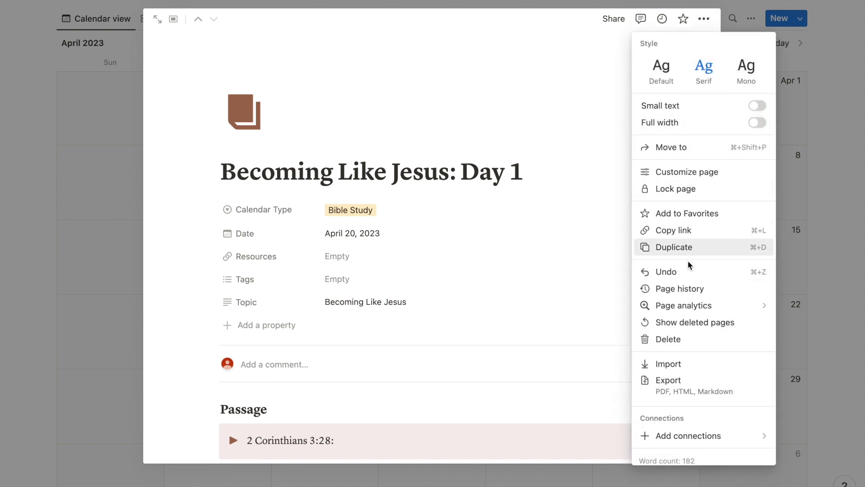
{"action": "left_click", "coordinate": [681, 387]}
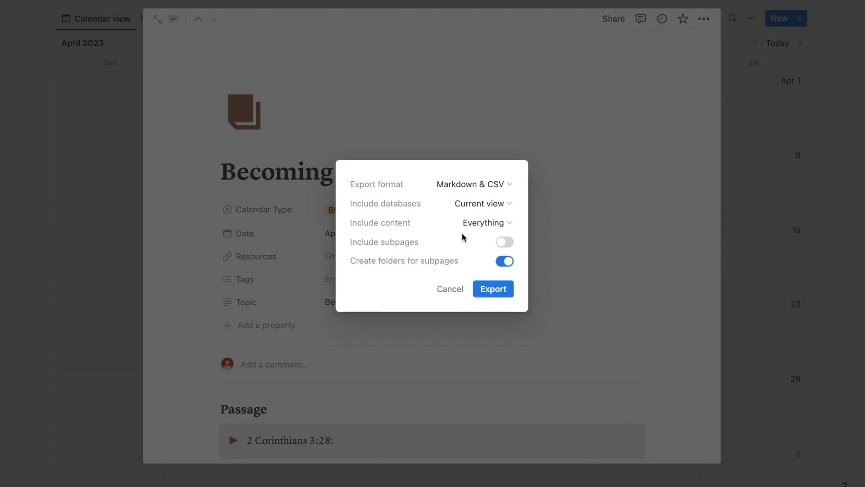
{"action": "left_click", "coordinate": [452, 289]}
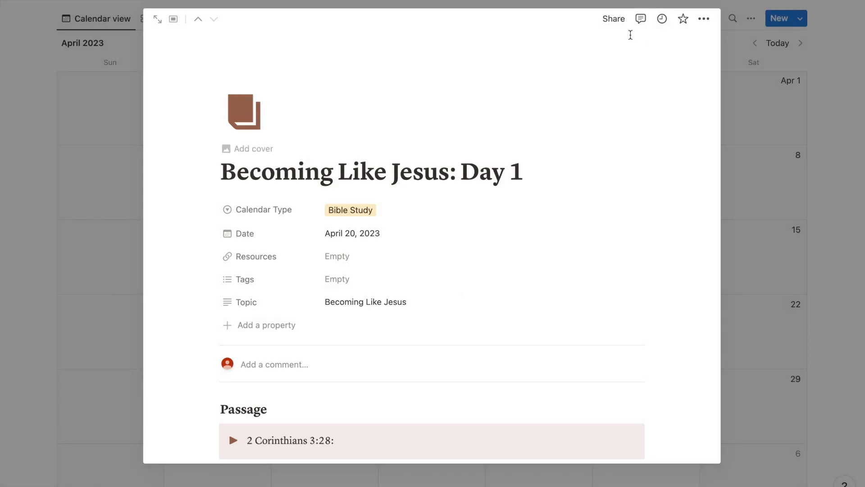
{"action": "left_click", "coordinate": [614, 20]}
{"action": "left_click", "coordinate": [537, 214]}
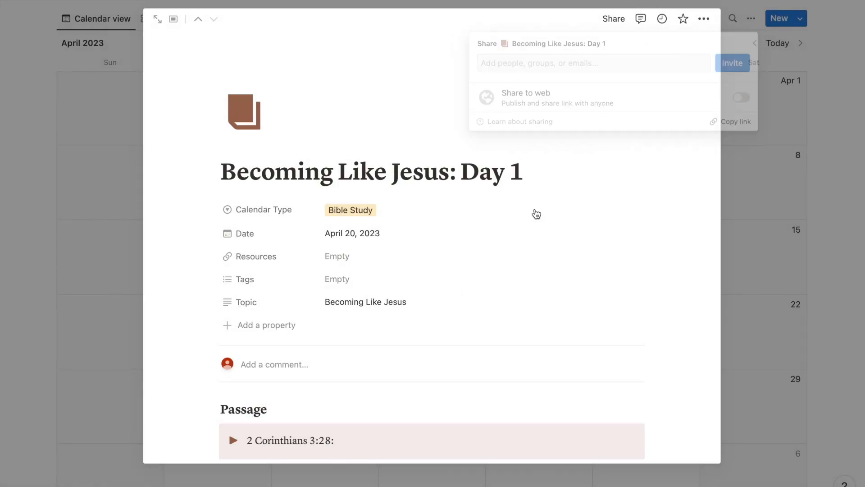
- Close the entry and return from the Calendar to the main Faith Planner page
{"action": "left_click", "coordinate": [846, 112]}
{"action": "scroll", "coordinate": [61, 55], "scroll_direction": "up", "scroll_amount": 2}
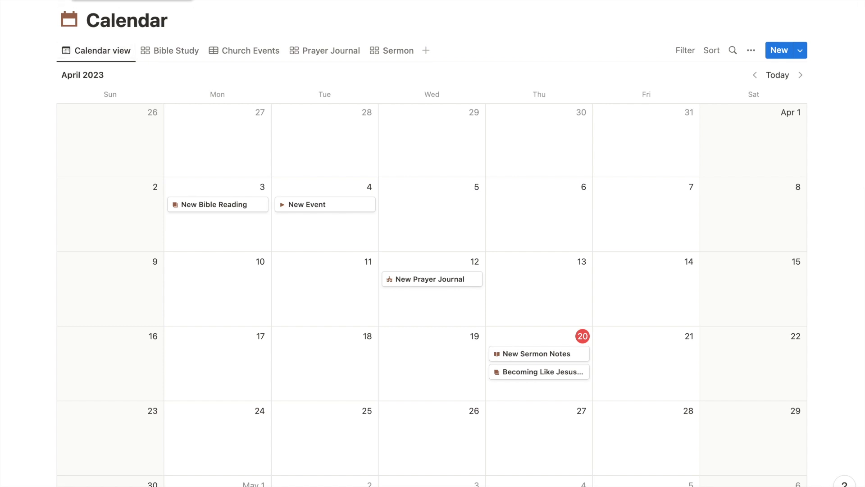
{"action": "left_click", "coordinate": [131, 1]}
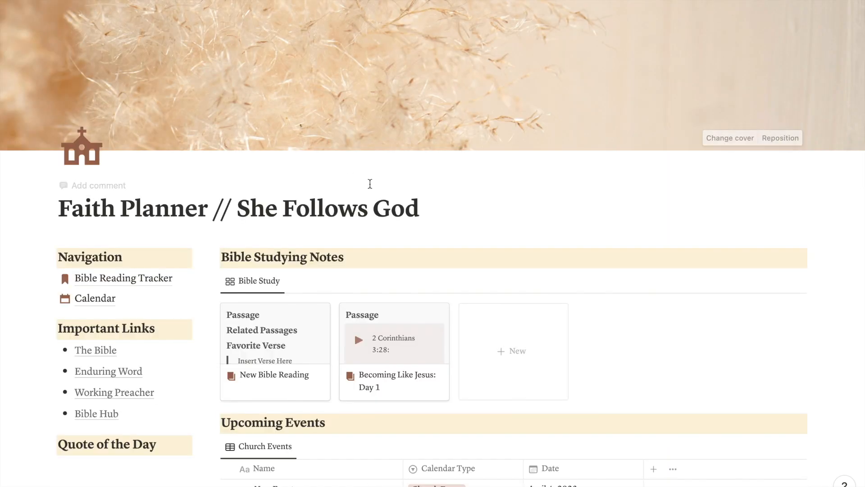
- Inspect the URL and title settings of "The Bible" link under Important Links, leaving them as they are
{"action": "scroll", "coordinate": [369, 184], "scroll_direction": "down", "scroll_amount": 3}
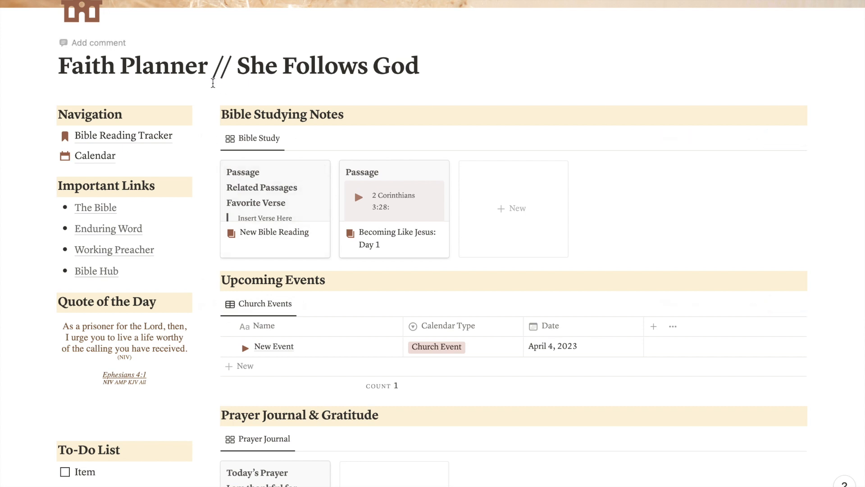
{"action": "scroll", "coordinate": [180, 158], "scroll_direction": "down", "scroll_amount": 1}
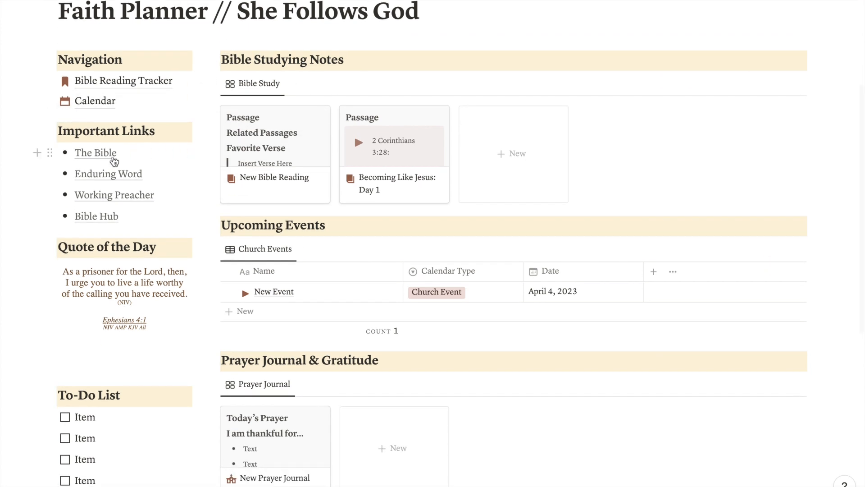
{"action": "mouse_move", "coordinate": [114, 161]}
{"action": "mouse_move", "coordinate": [112, 199]}
{"action": "scroll", "coordinate": [93, 156], "scroll_direction": "up", "scroll_amount": 3}
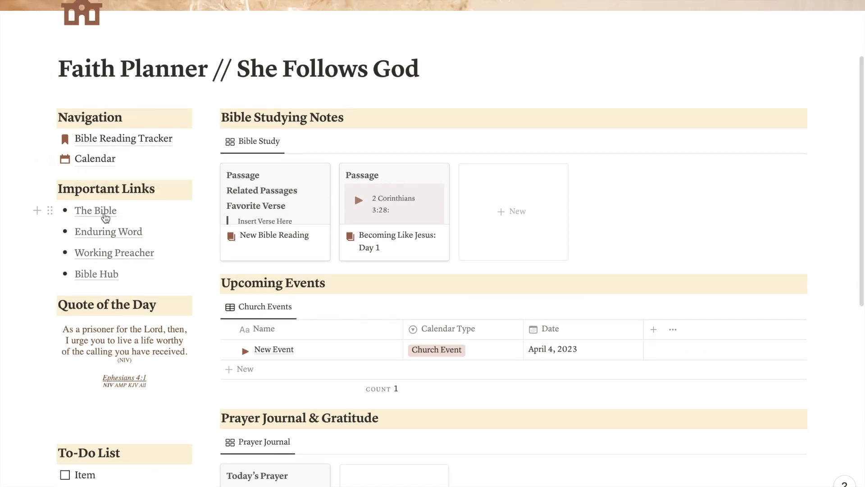
{"action": "left_click", "coordinate": [194, 229]}
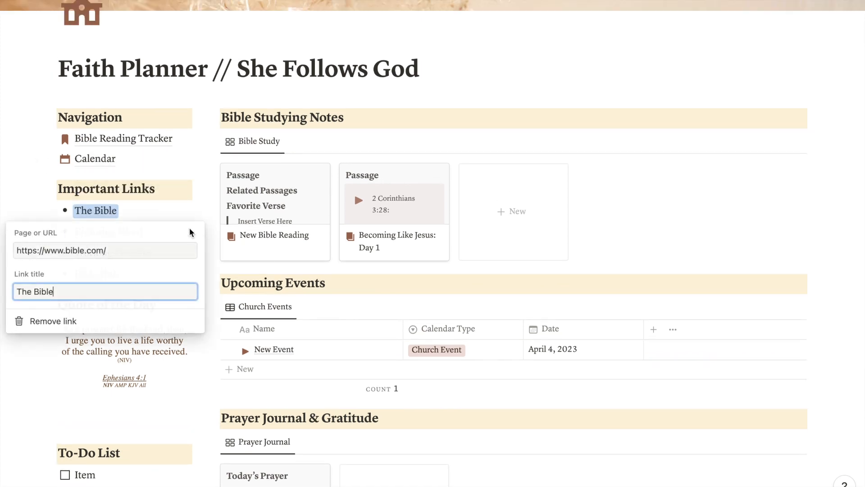
{"action": "left_click", "coordinate": [114, 250]}
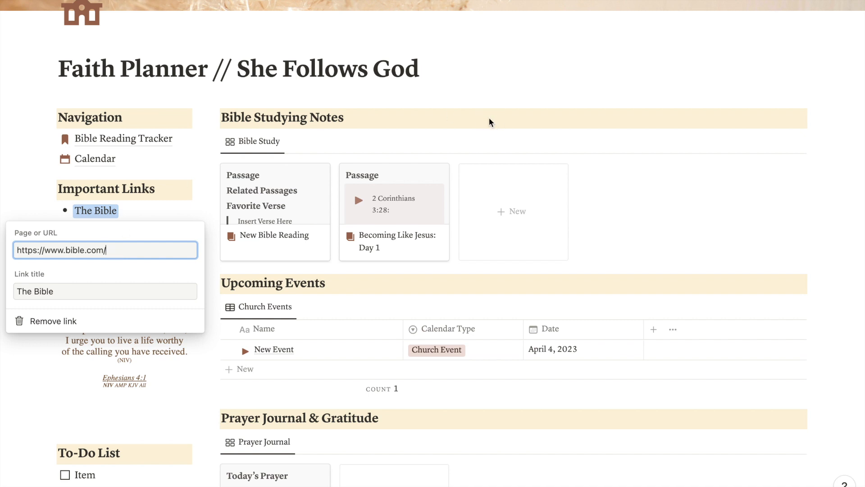
{"action": "key", "text": "Escape"}
- Open the New Prayer Journal entry under Prayer Journal & Gratitude and look at its properties
{"action": "scroll", "coordinate": [489, 120], "scroll_direction": "down", "scroll_amount": 5}
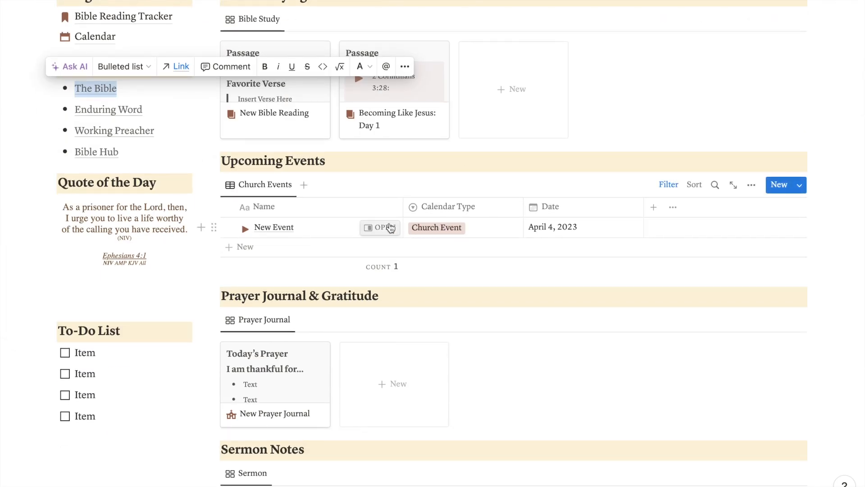
{"action": "scroll", "coordinate": [367, 207], "scroll_direction": "down", "scroll_amount": 1}
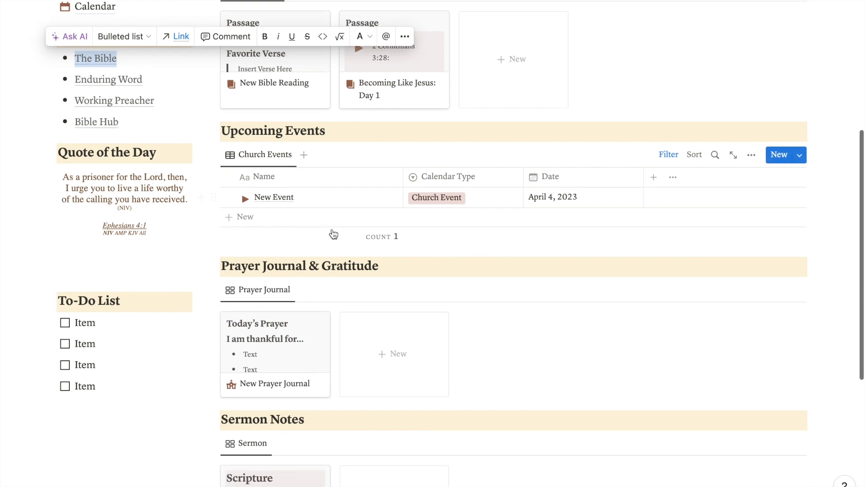
{"action": "scroll", "coordinate": [311, 162], "scroll_direction": "down", "scroll_amount": 3}
{"action": "left_click", "coordinate": [276, 321]}
{"action": "scroll", "coordinate": [384, 147], "scroll_direction": "down", "scroll_amount": 3}
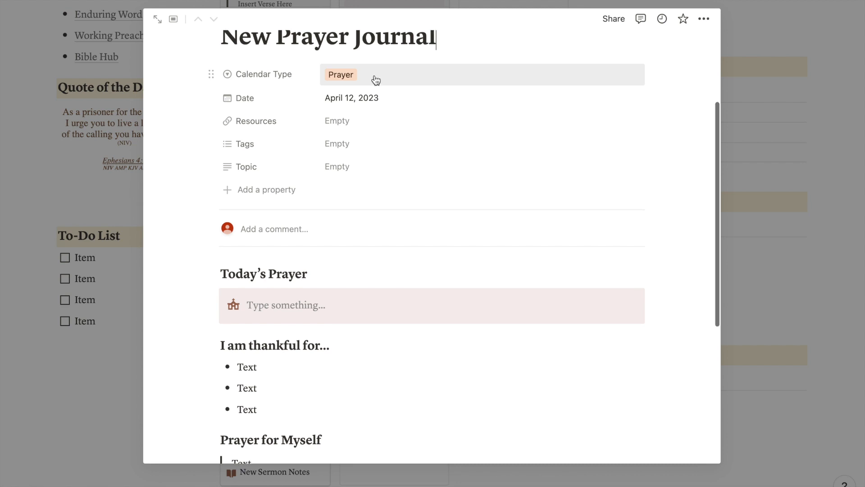
{"action": "scroll", "coordinate": [374, 80], "scroll_direction": "up", "scroll_amount": 1}
- Look through the entry's prompts from Today's Prayer to Prayer for Others and close the entry without filling it in
{"action": "scroll", "coordinate": [375, 78], "scroll_direction": "down", "scroll_amount": 3}
{"action": "left_click", "coordinate": [293, 232]}
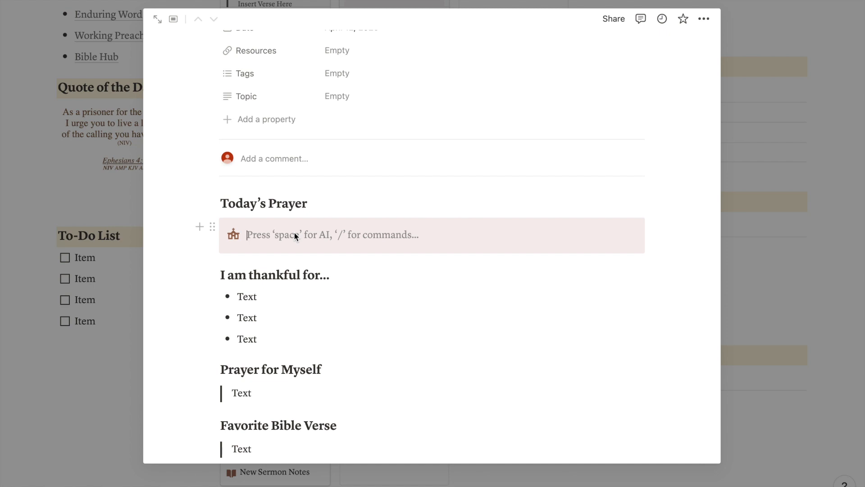
{"action": "scroll", "coordinate": [294, 232], "scroll_direction": "down", "scroll_amount": 3}
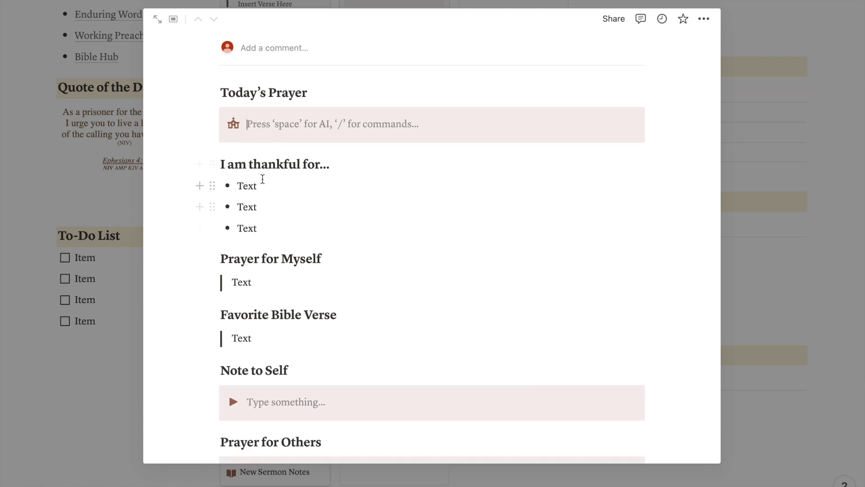
{"action": "scroll", "coordinate": [274, 174], "scroll_direction": "down", "scroll_amount": 2}
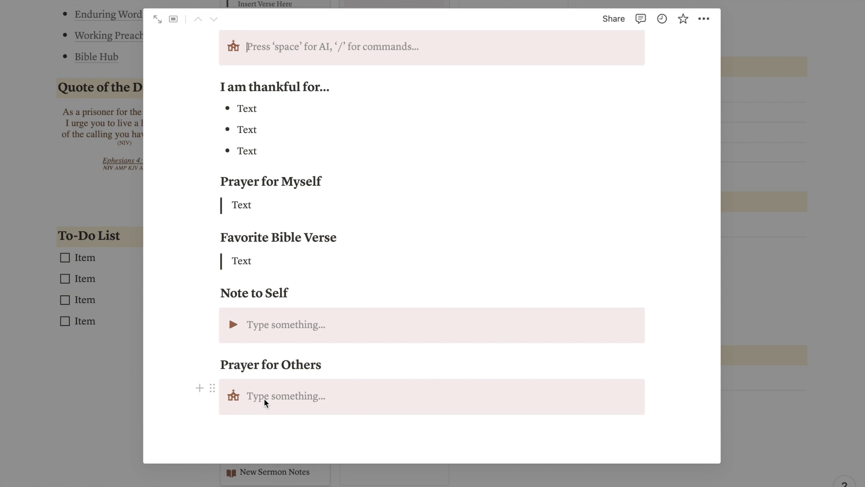
{"action": "scroll", "coordinate": [265, 402], "scroll_direction": "up", "scroll_amount": 10}
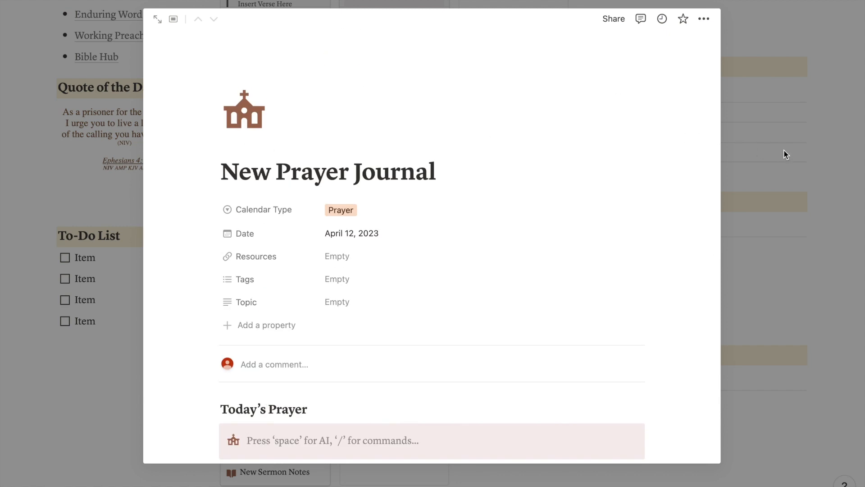
{"action": "left_click", "coordinate": [786, 154]}
- Review the main Faith Planner page from its cover down to Sermon Notes and return to the Important Links heading
{"action": "scroll", "coordinate": [335, 204], "scroll_direction": "up", "scroll_amount": 8}
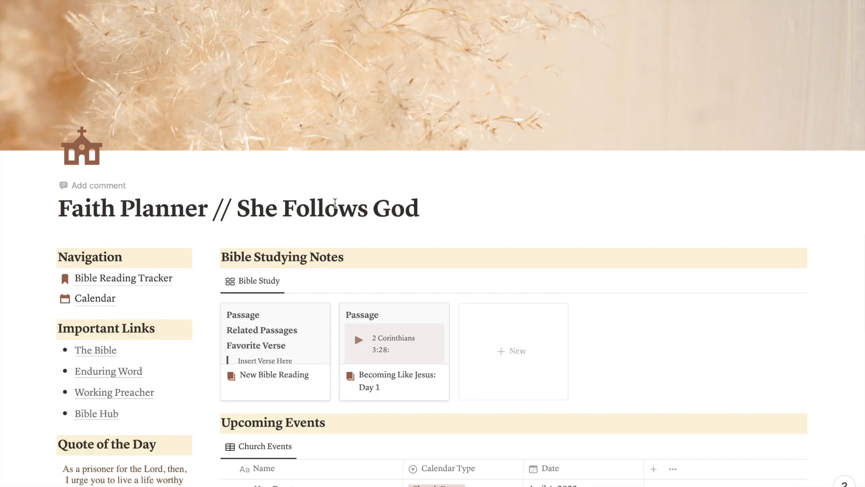
{"action": "scroll", "coordinate": [335, 204], "scroll_direction": "down", "scroll_amount": 5}
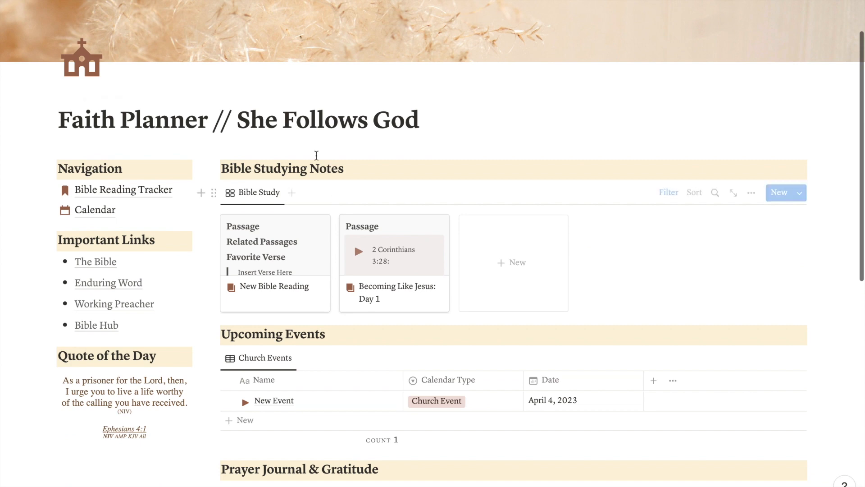
{"action": "scroll", "coordinate": [283, 111], "scroll_direction": "down", "scroll_amount": 6}
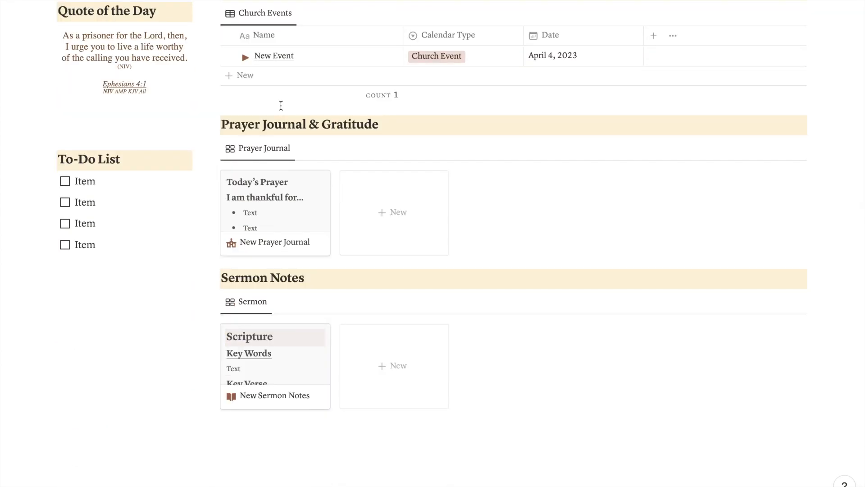
{"action": "scroll", "coordinate": [281, 105], "scroll_direction": "up", "scroll_amount": 10}
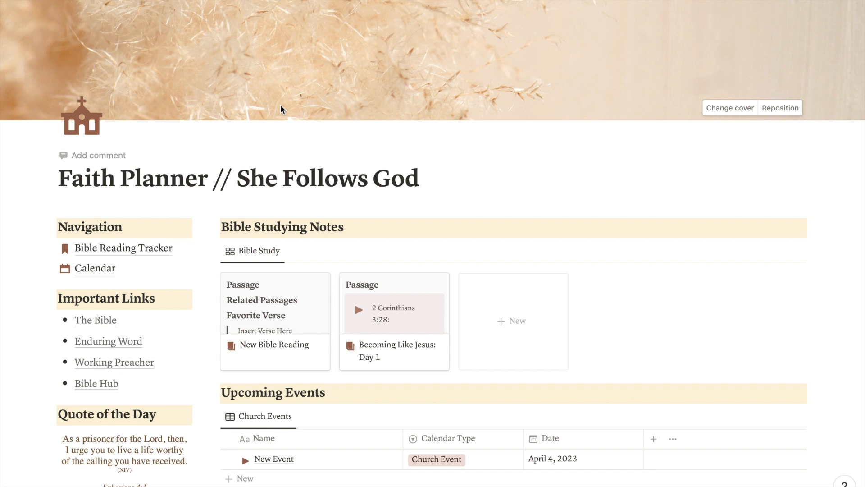
{"action": "scroll", "coordinate": [282, 110], "scroll_direction": "down", "scroll_amount": 2}
{"action": "scroll", "coordinate": [168, 266], "scroll_direction": "down", "scroll_amount": 2}
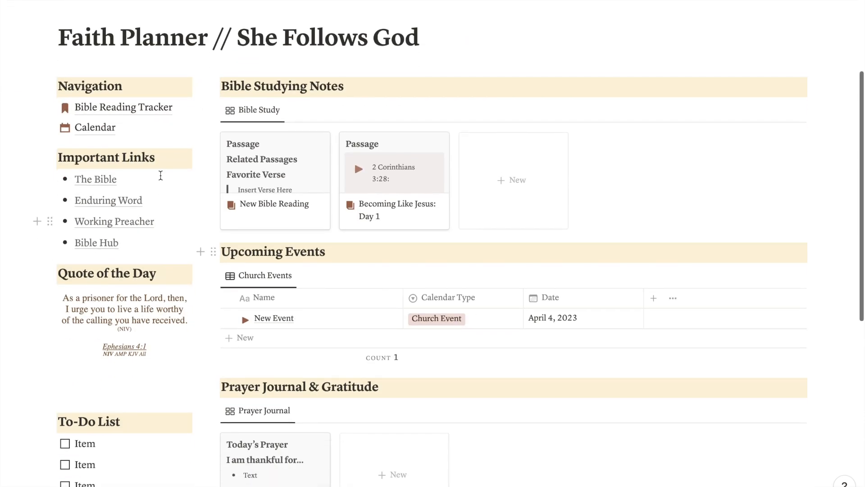
{"action": "left_click", "coordinate": [58, 156]}
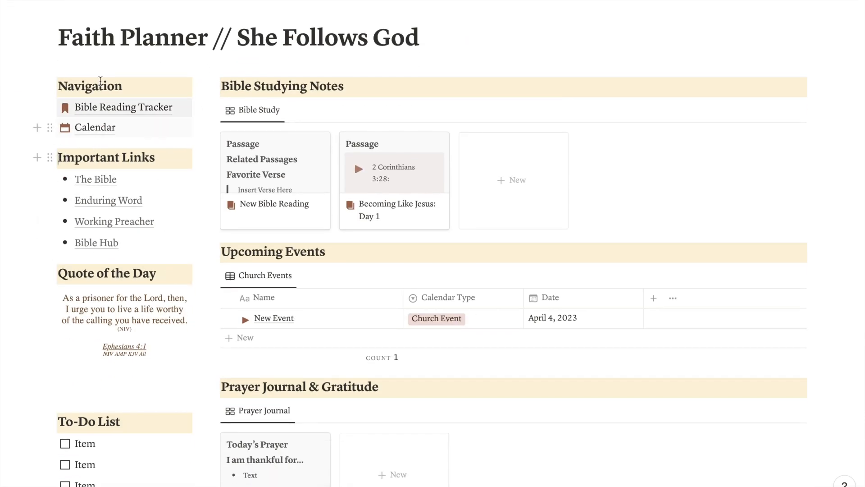